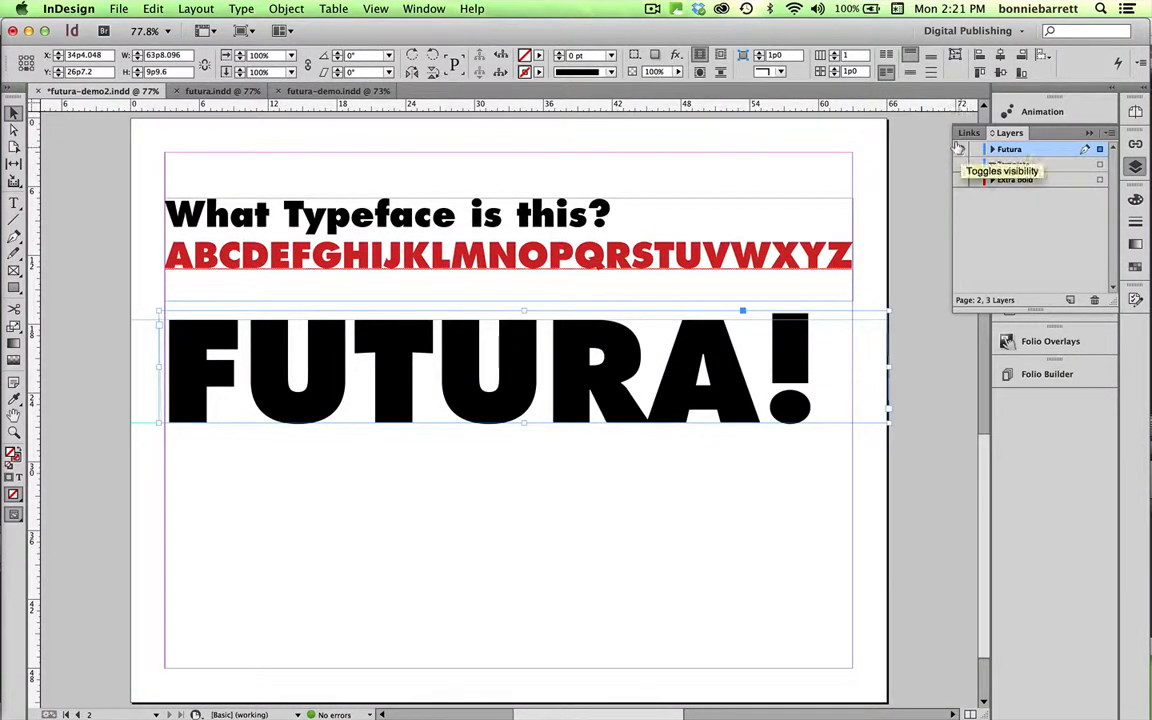
Toggle the visibility of the Futura and Extra bold layers to examine what each one contains
click(959, 149)
click(959, 149)
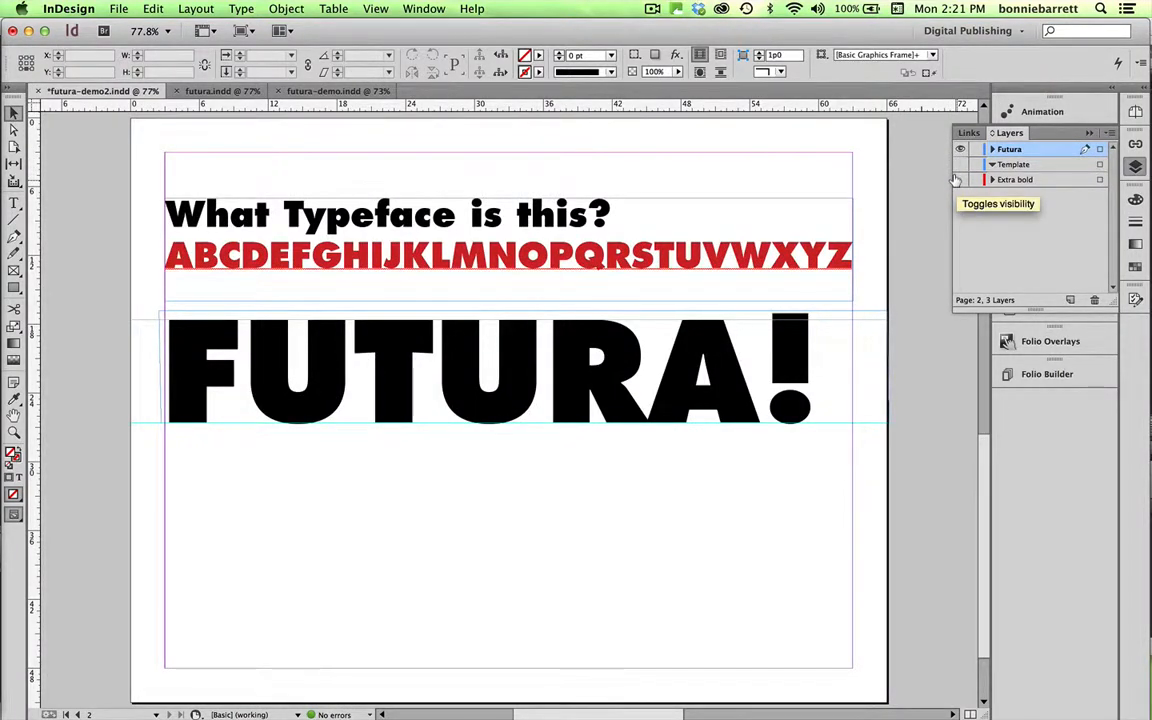
click(958, 179)
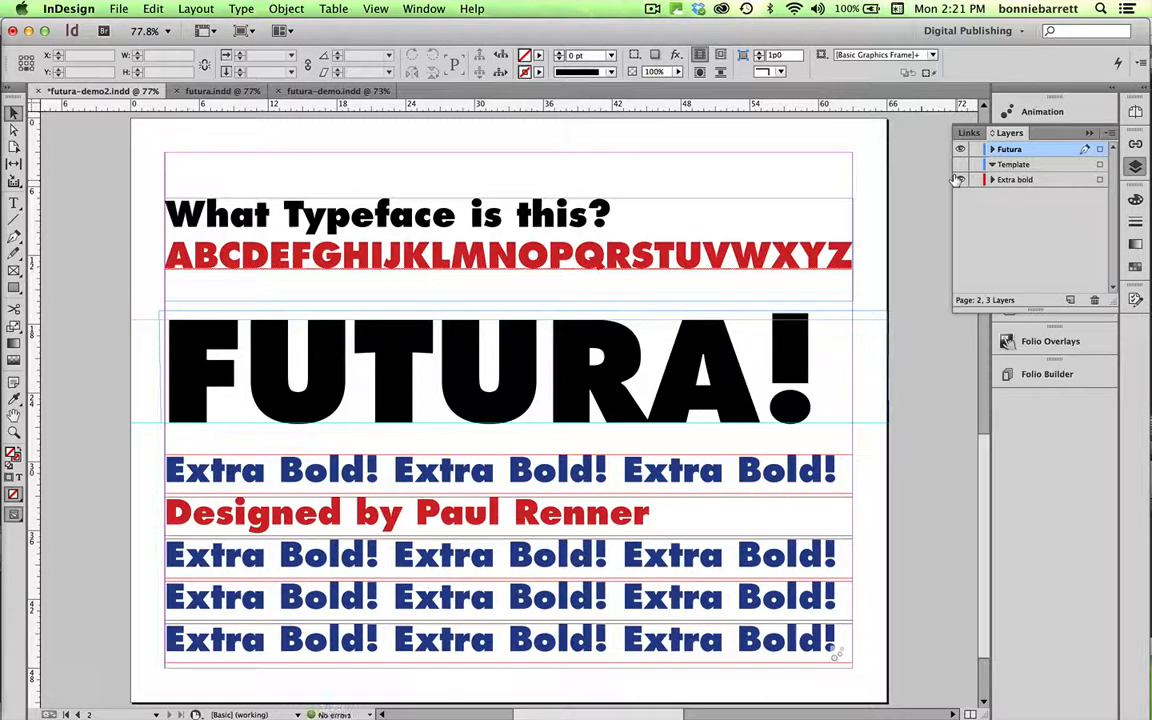
click(958, 179)
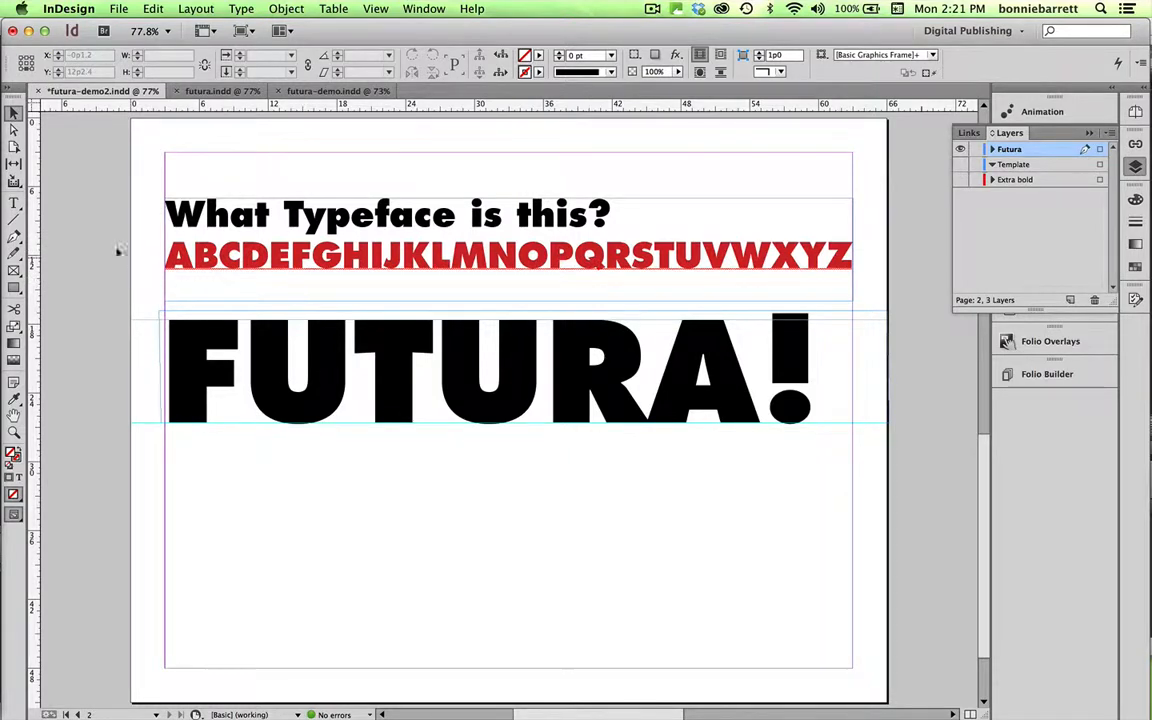
Copy the large FUTURA! text frame onto the Template layer and hide the Futura layer
drag(125, 337, 820, 402)
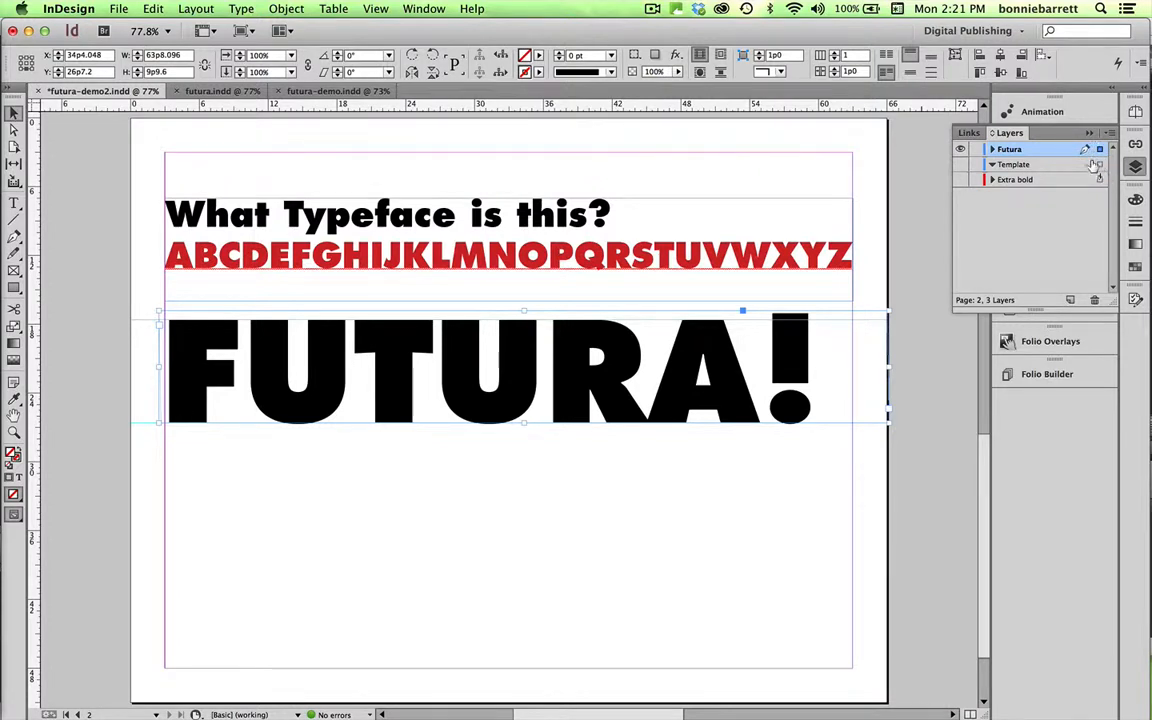
drag(1100, 165, 1099, 166)
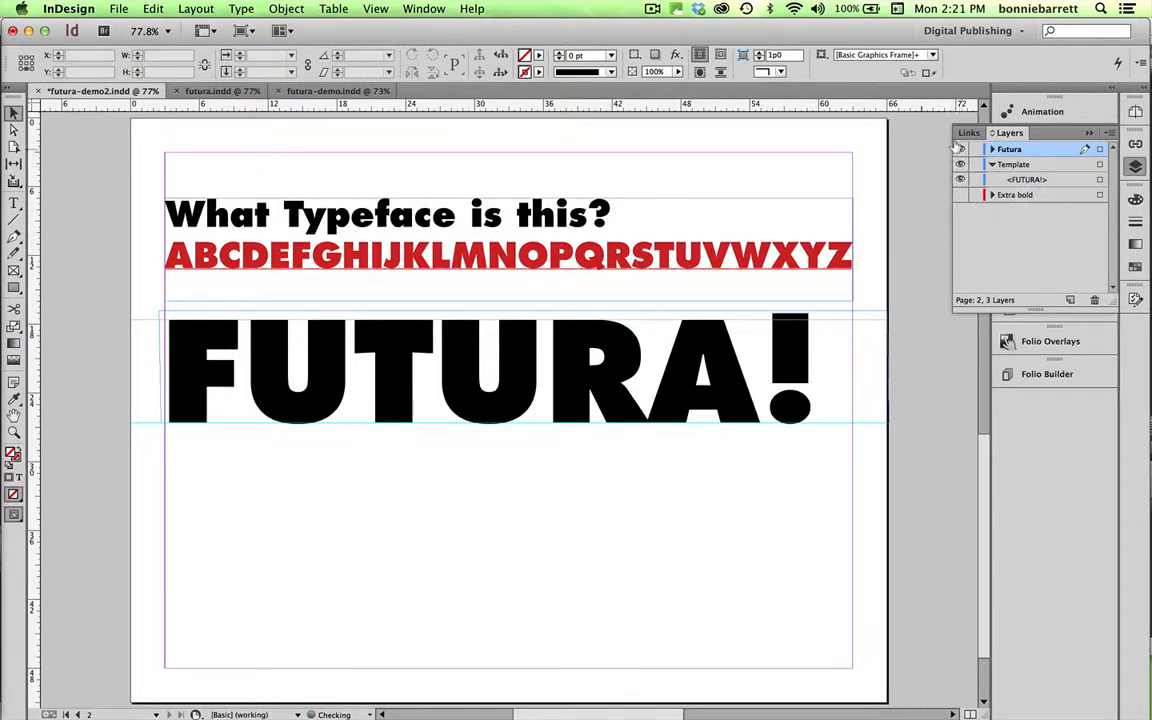
click(958, 149)
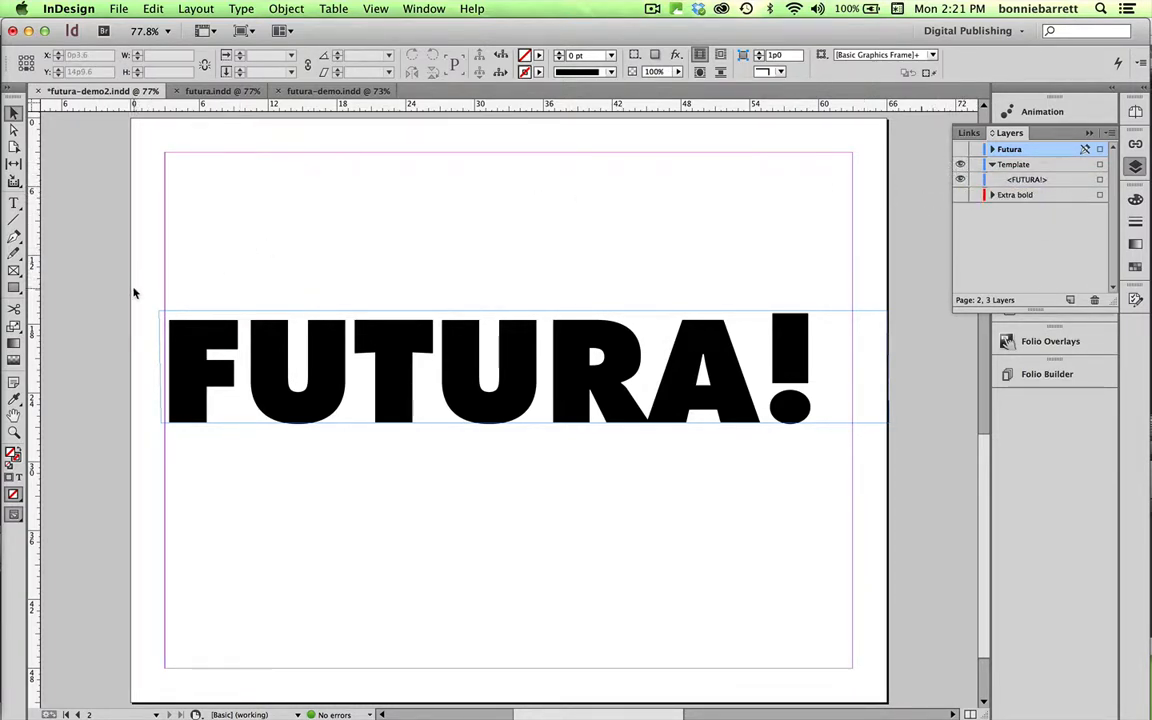
Recolour the FUTURA! text on the Template layer with the C=100 M=0 Y=0 K=0 swatch at a 30% tint
drag(158, 303, 861, 411)
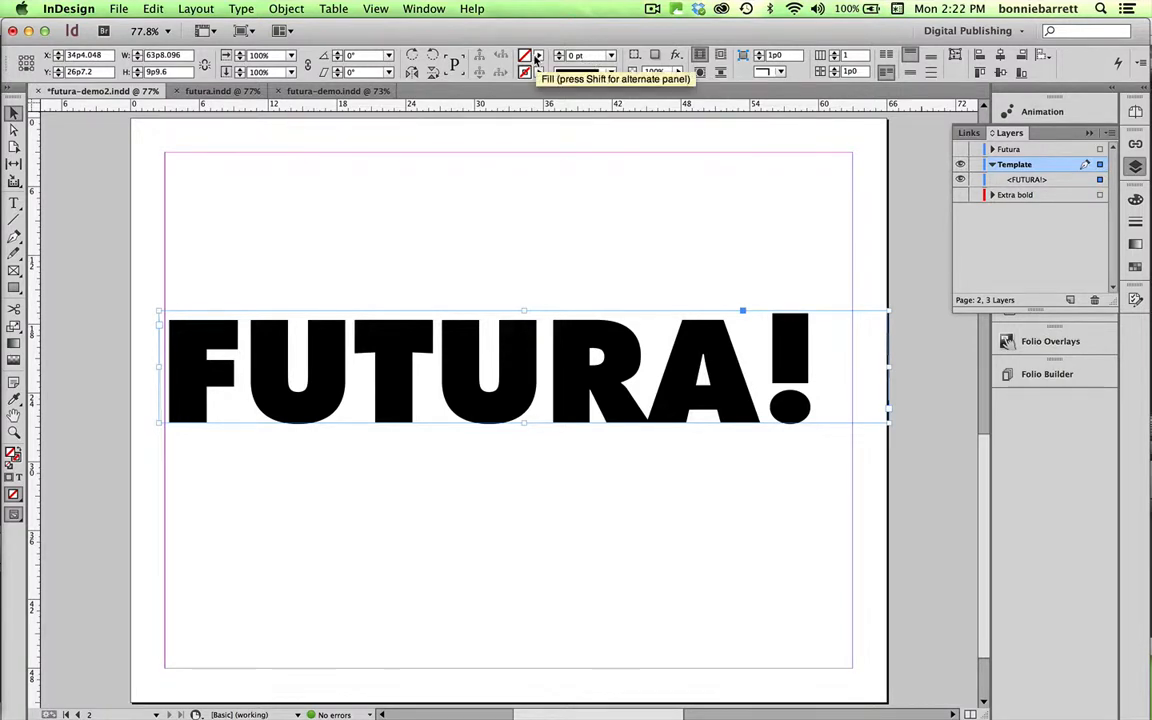
click(14, 202)
click(176, 334)
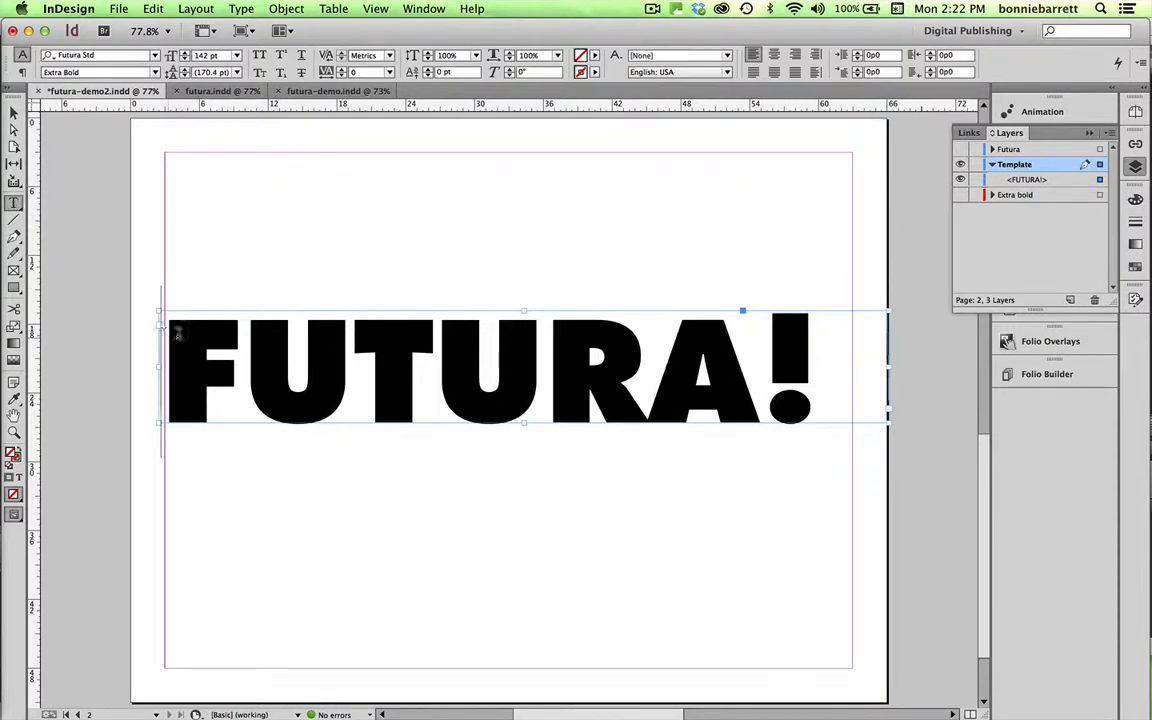
drag(176, 334, 812, 370)
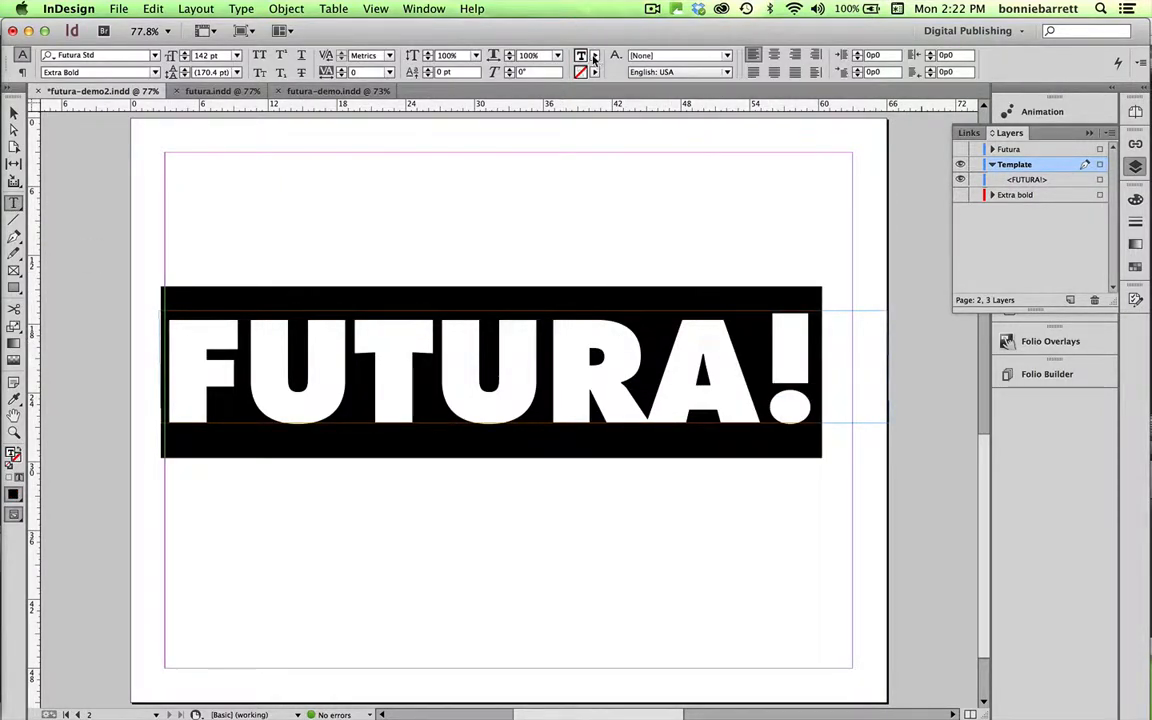
click(593, 58)
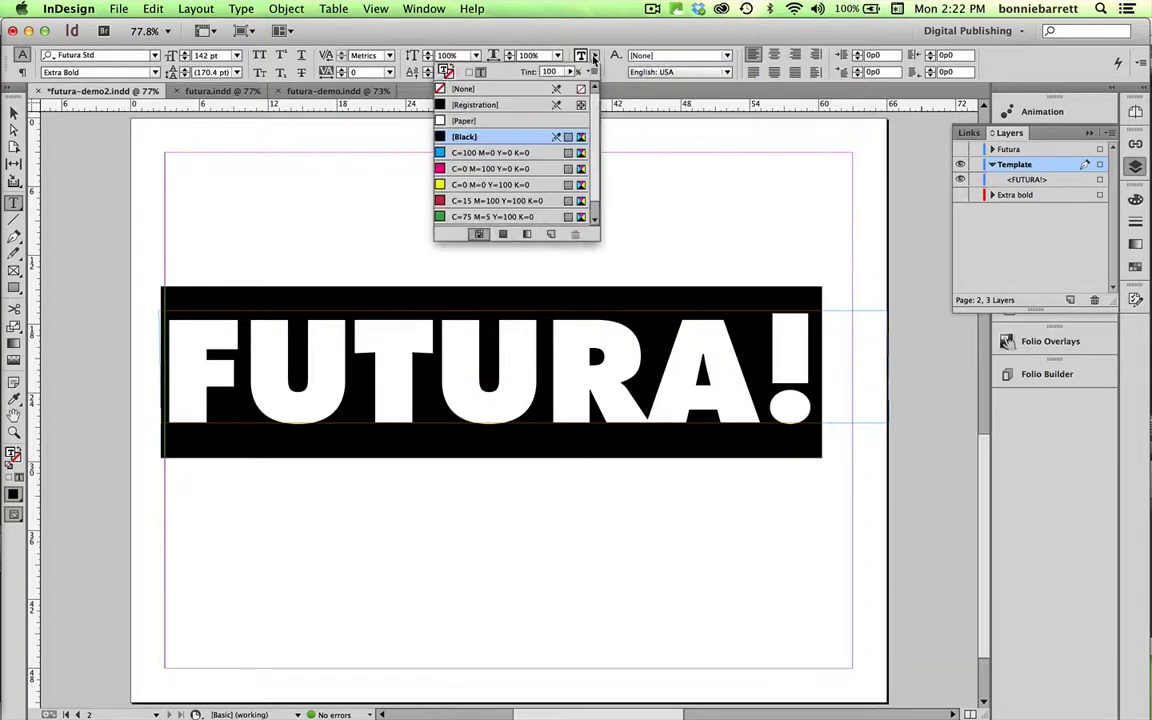
click(502, 154)
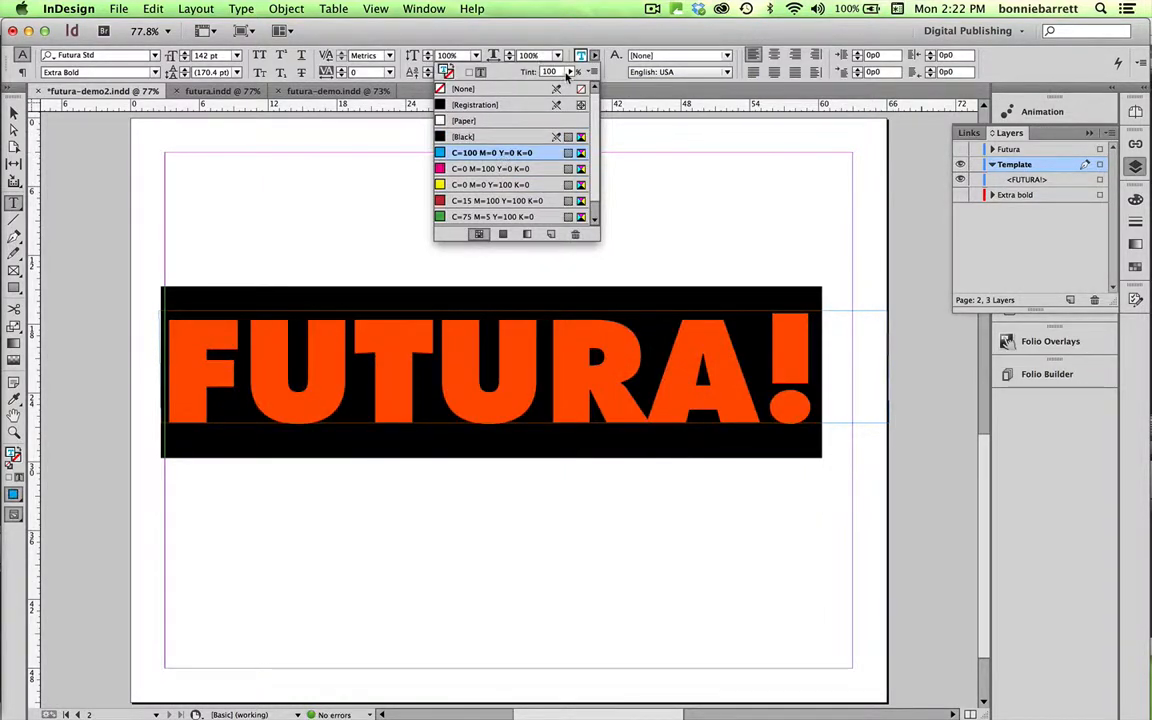
click(572, 73)
click(516, 90)
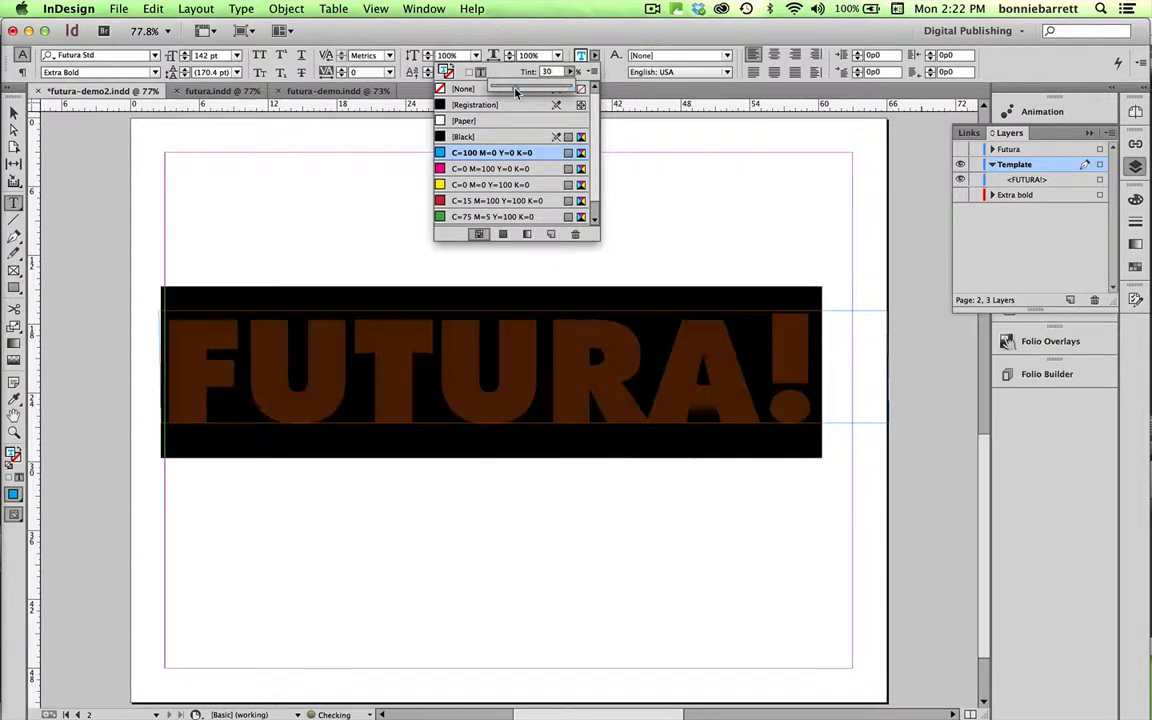
click(683, 170)
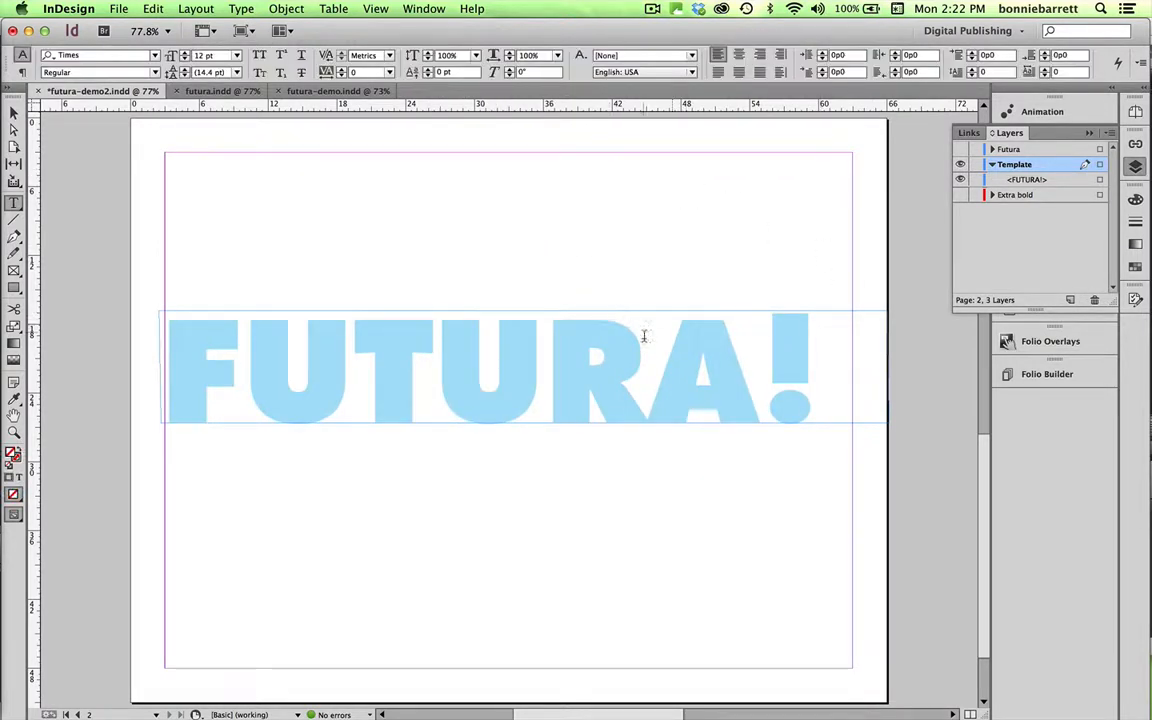
Lock the Template layer and make the Futura layer visible again
click(975, 164)
click(959, 148)
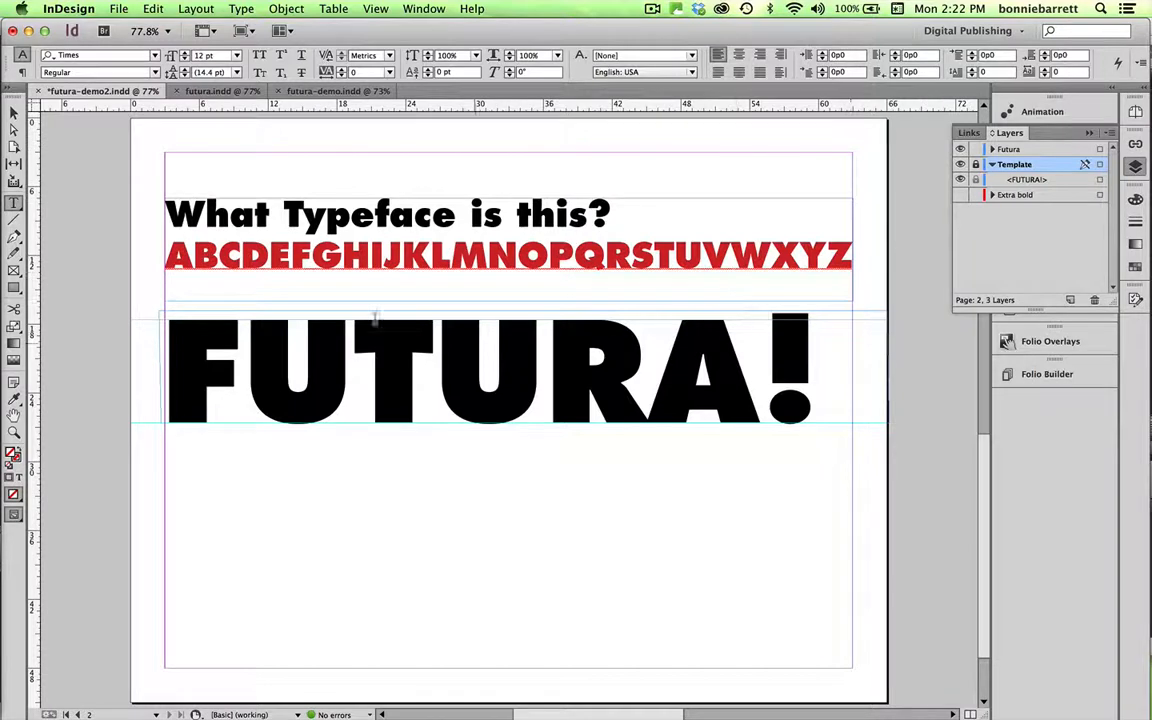
Select the black FUTURA! text frame on the Futura layer and convert it to outlines
click(14, 113)
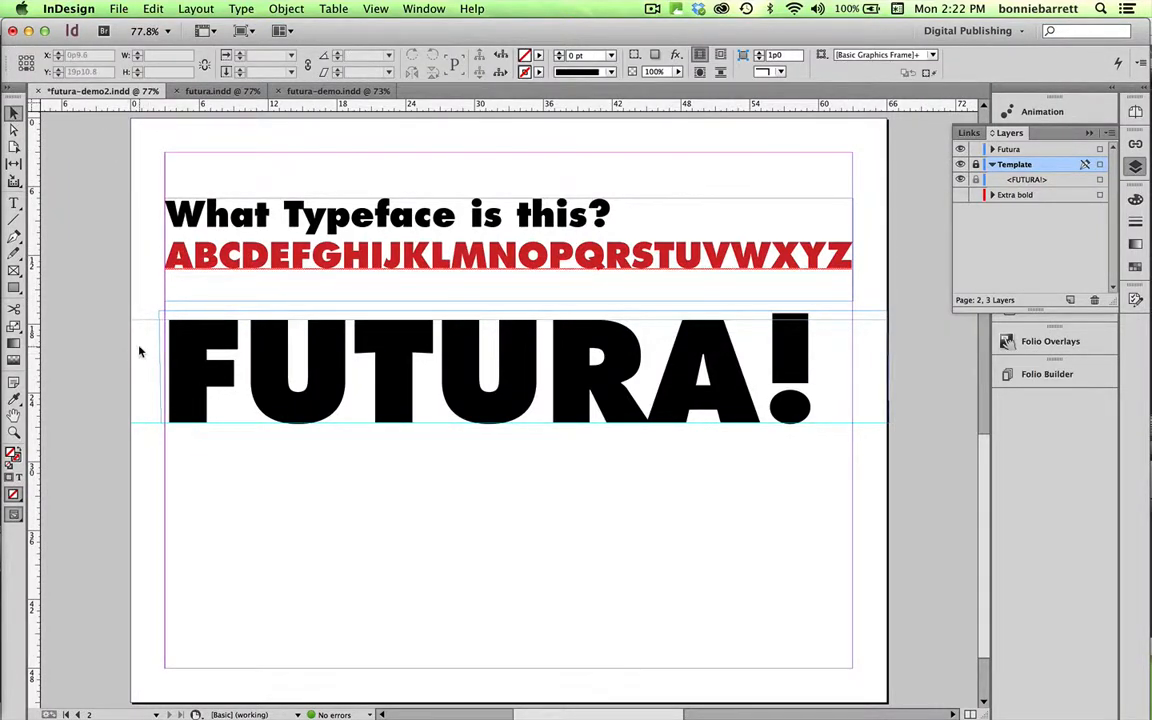
drag(140, 350, 871, 404)
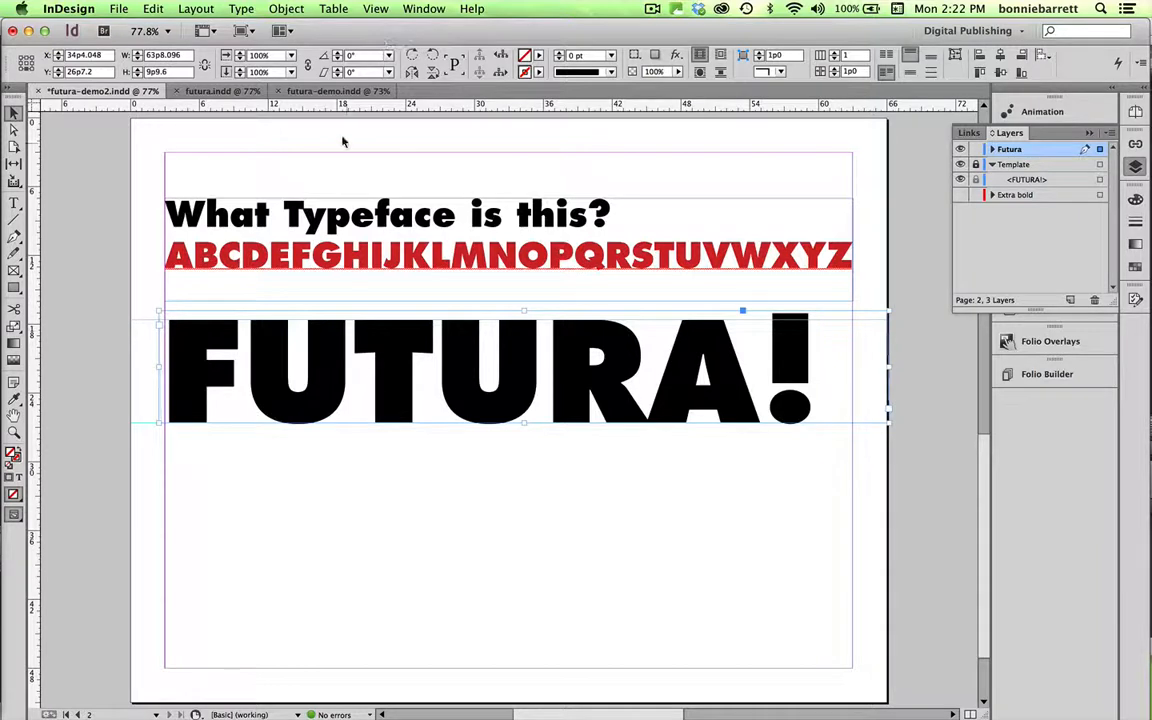
click(240, 9)
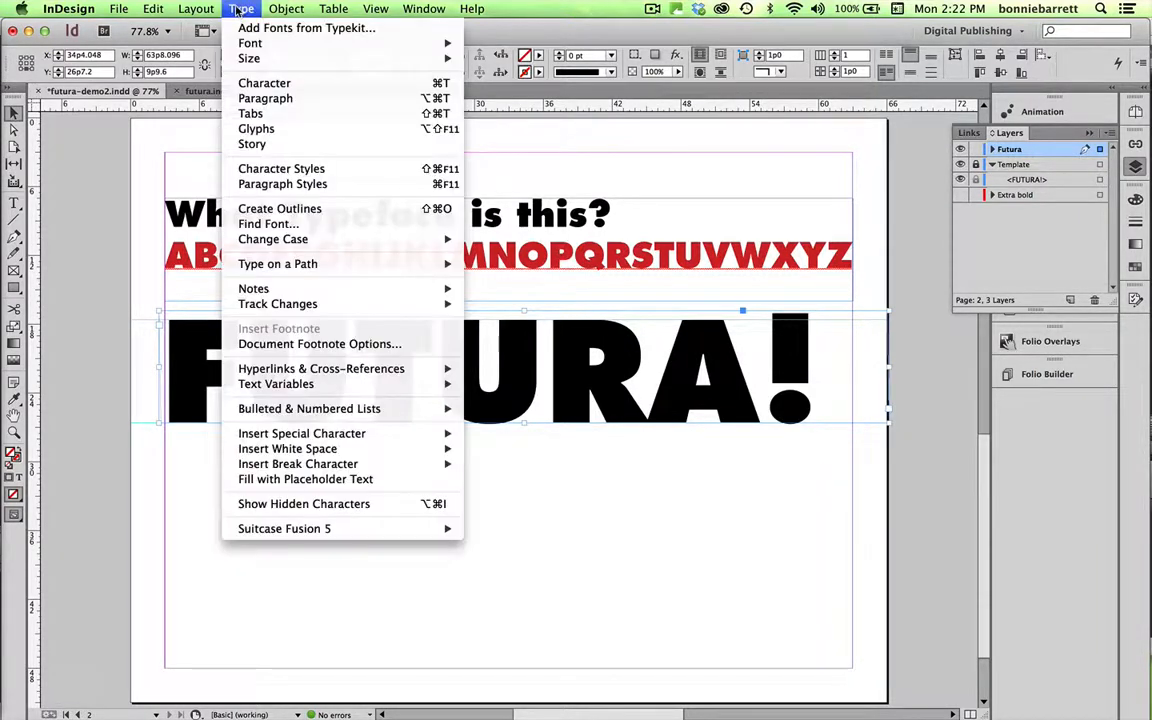
click(282, 208)
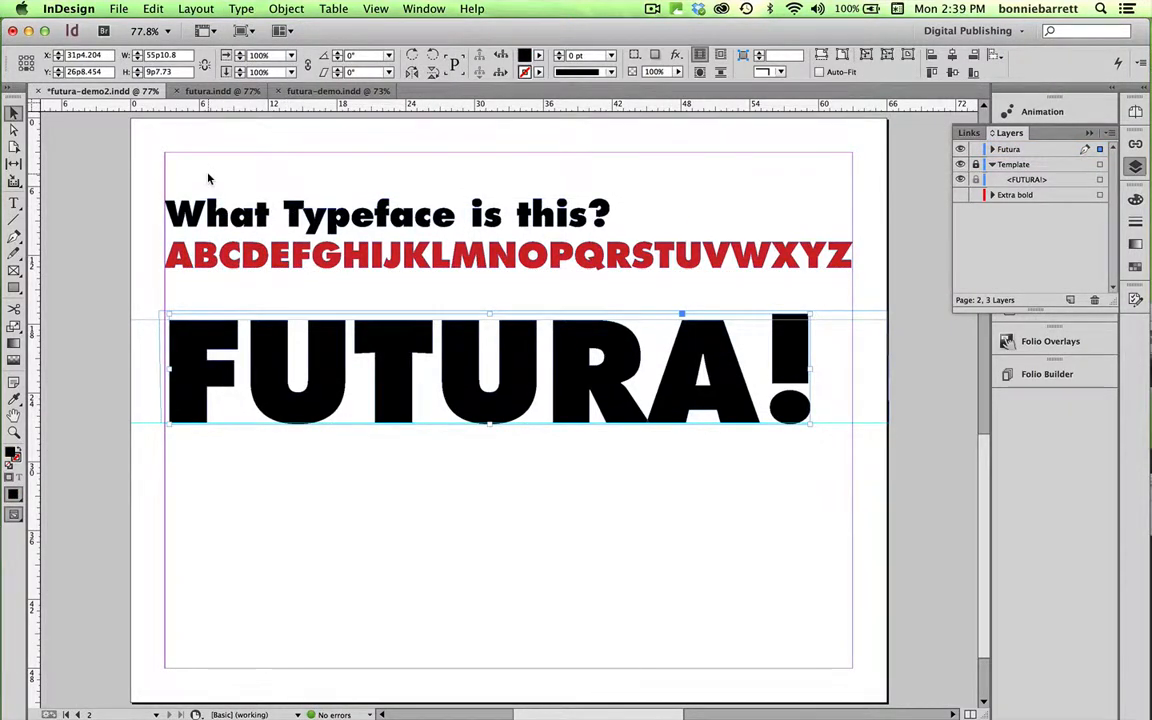
Examine the outlined FUTURA! word's anchor points and check whether the Ungroup command applies to it
click(14, 130)
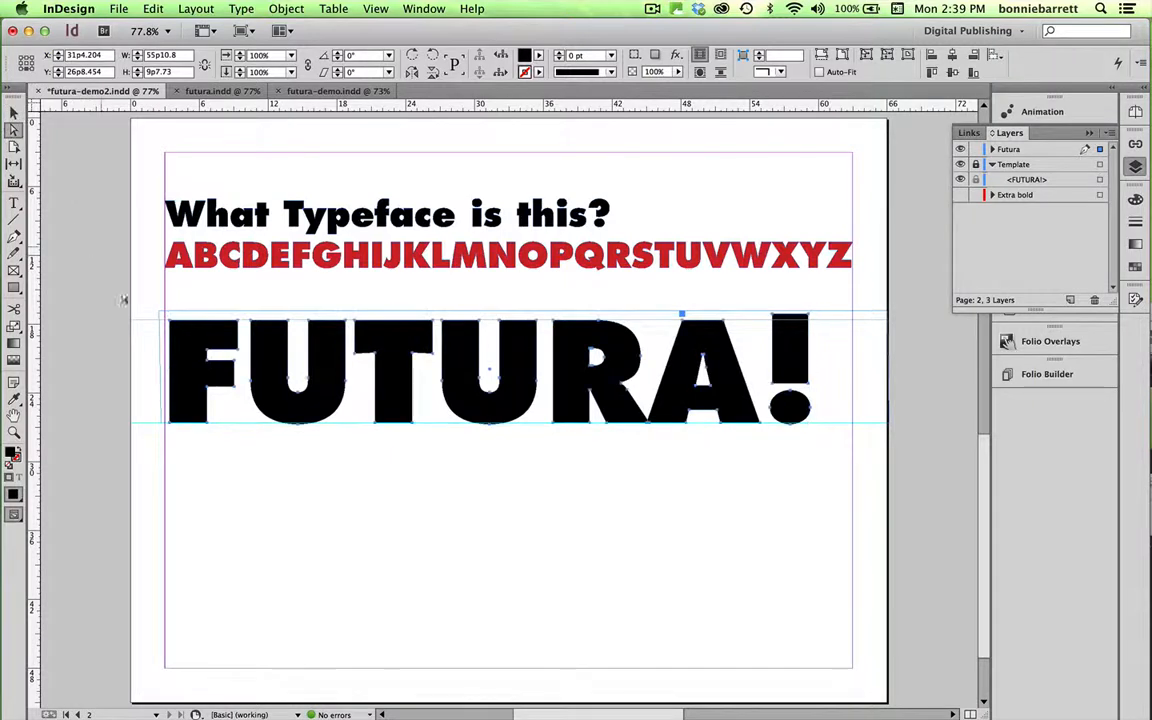
drag(158, 294, 238, 426)
click(13, 111)
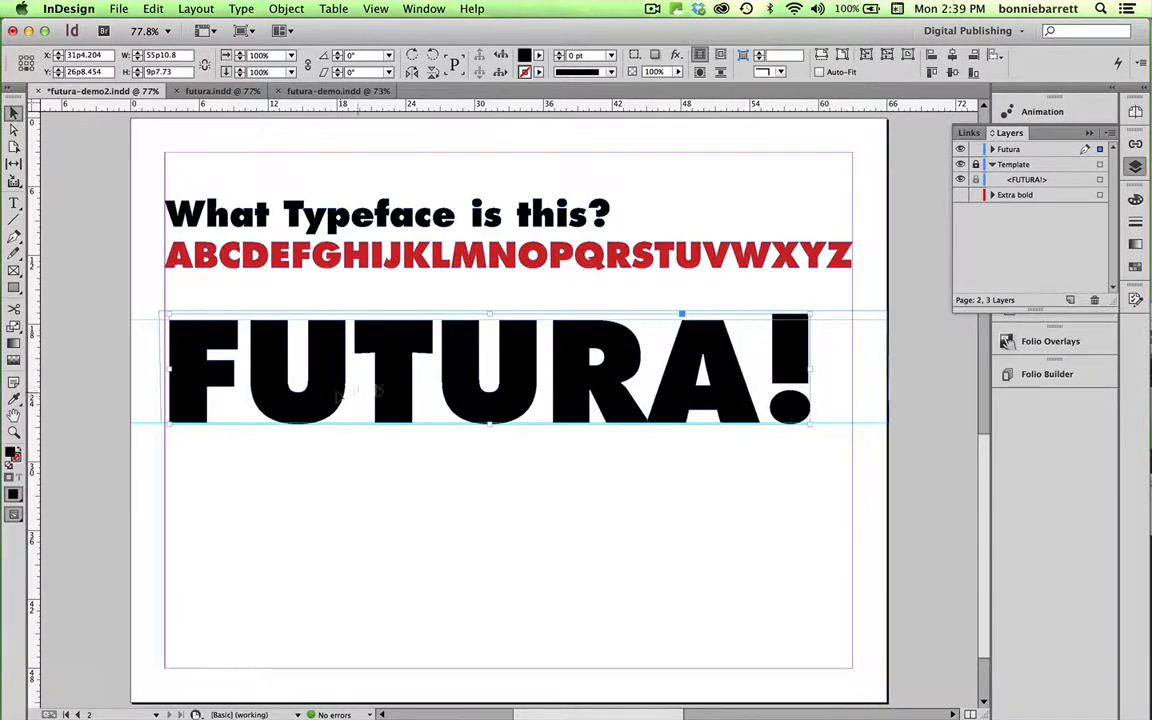
click(203, 296)
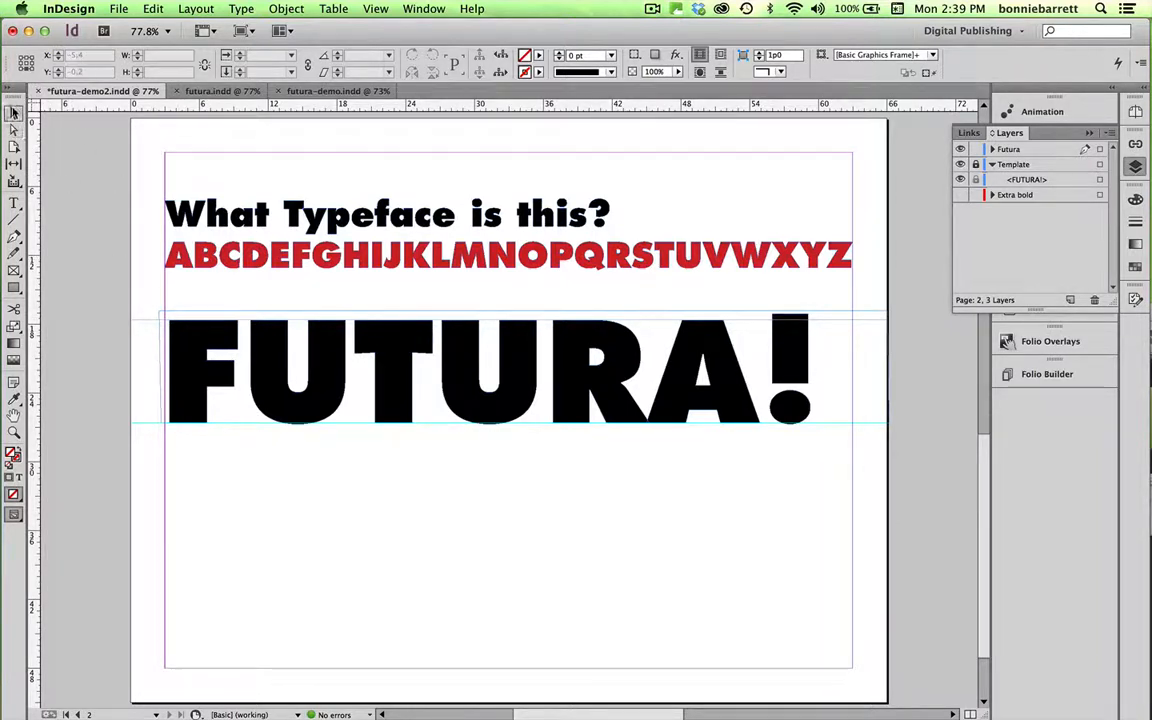
click(14, 112)
click(200, 306)
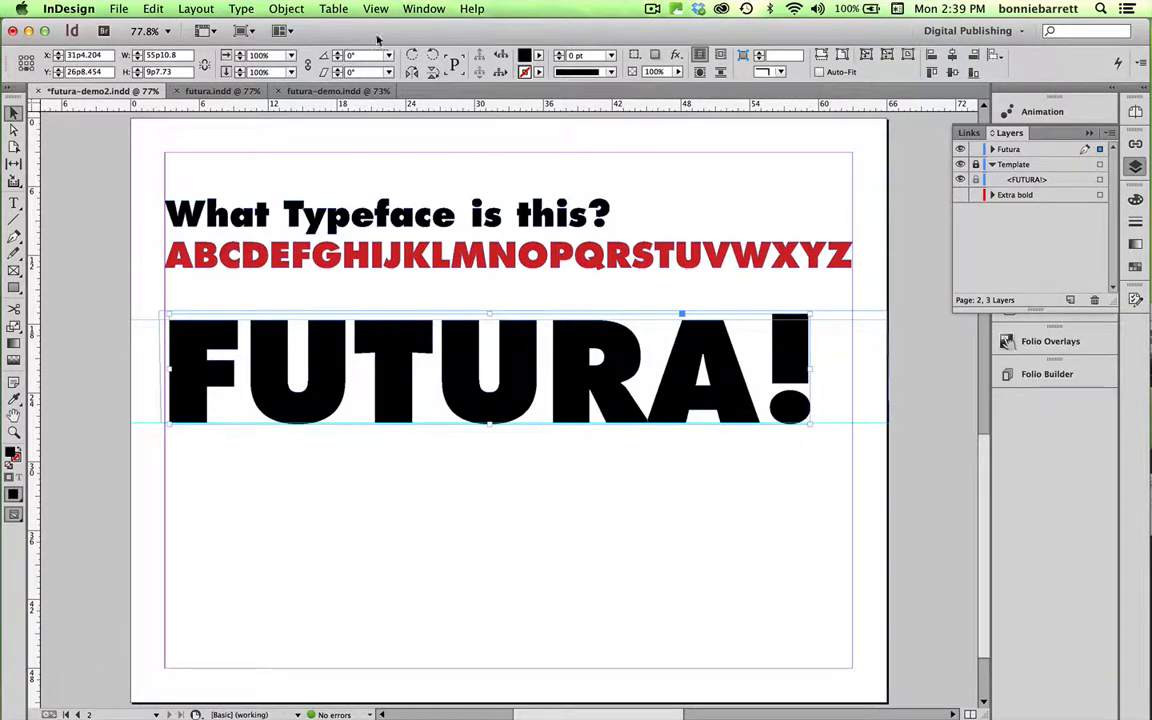
click(287, 9)
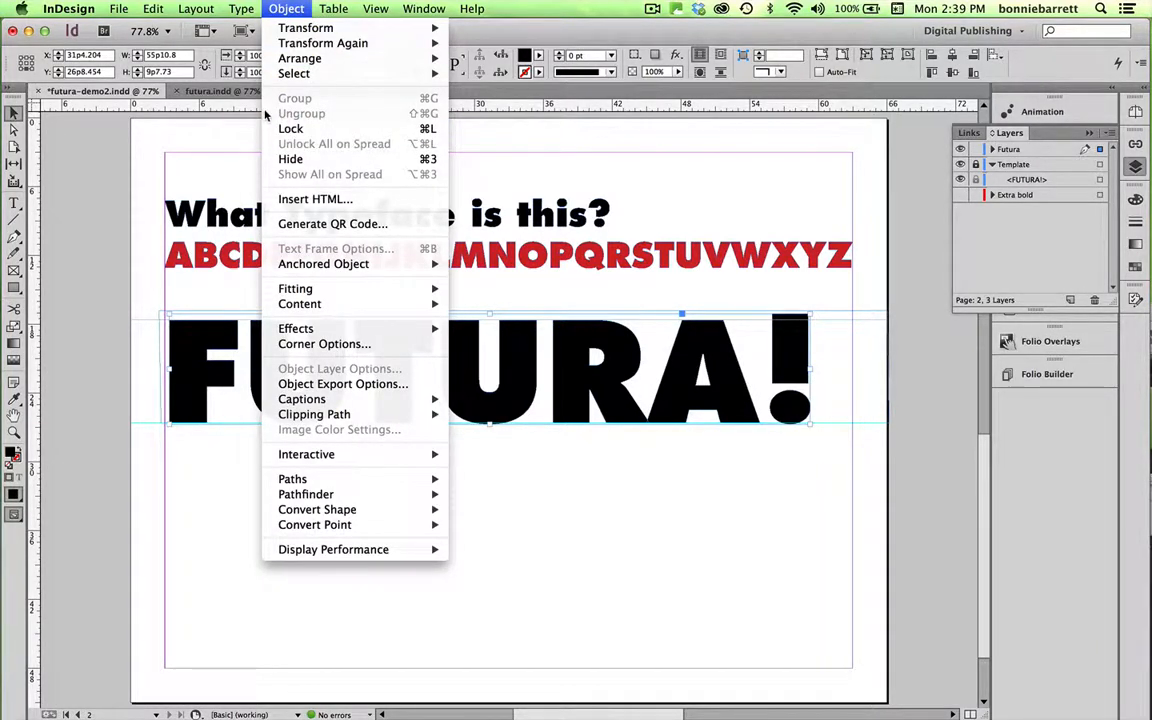
key(Escape)
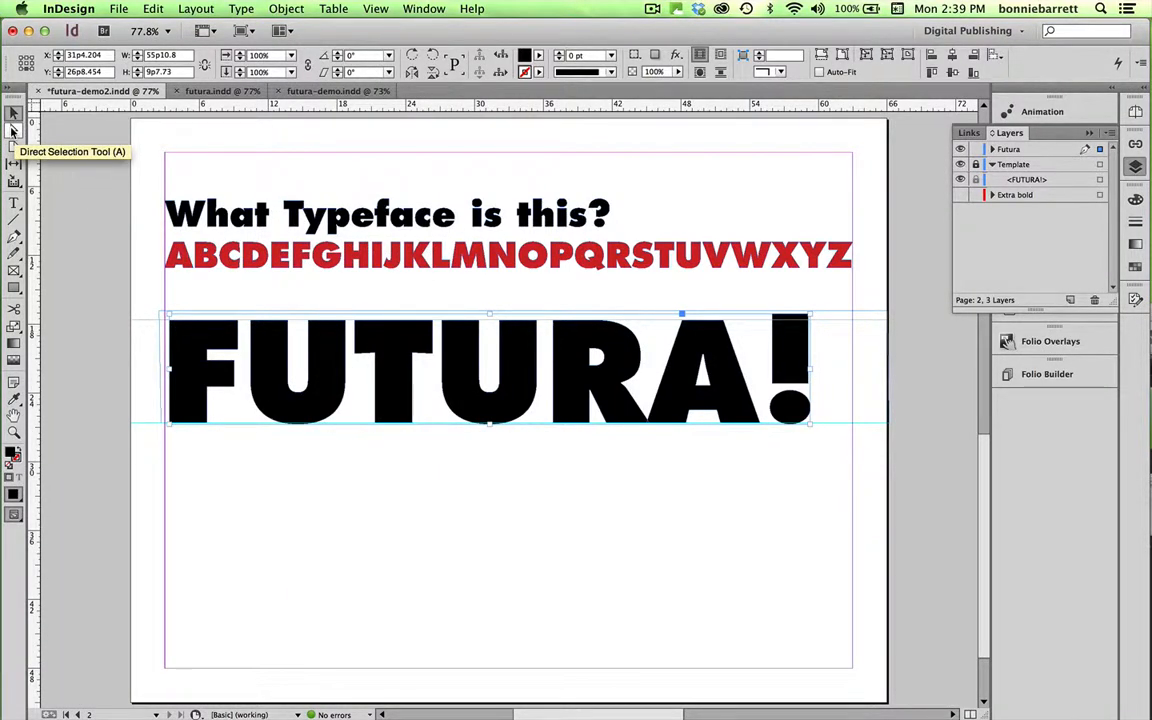
Select only the F outline with the Direct Selection tool, cut it, and paste it in place as a separate object
click(13, 131)
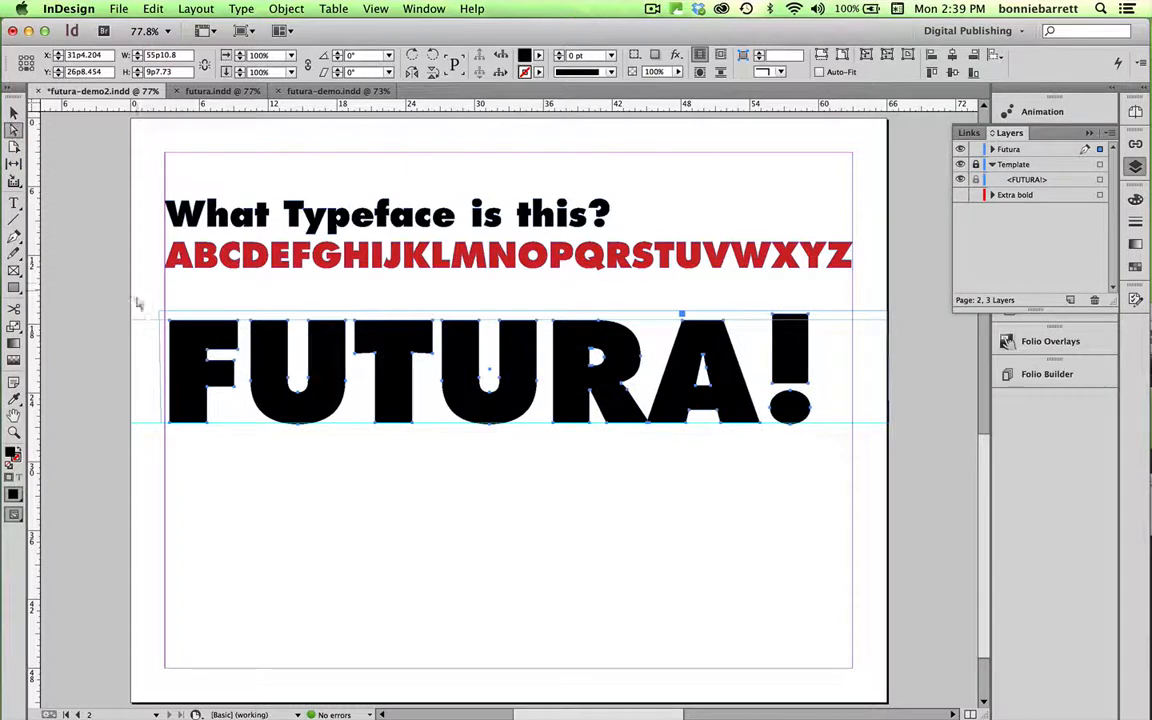
click(136, 292)
drag(148, 291, 238, 432)
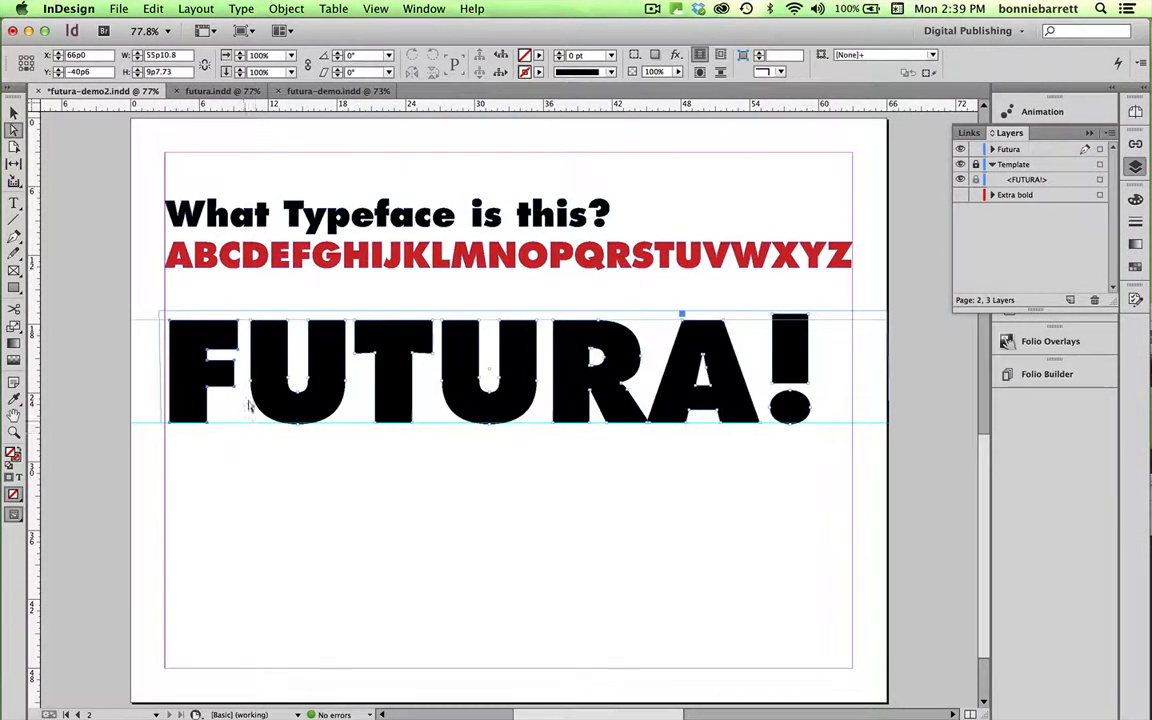
click(153, 8)
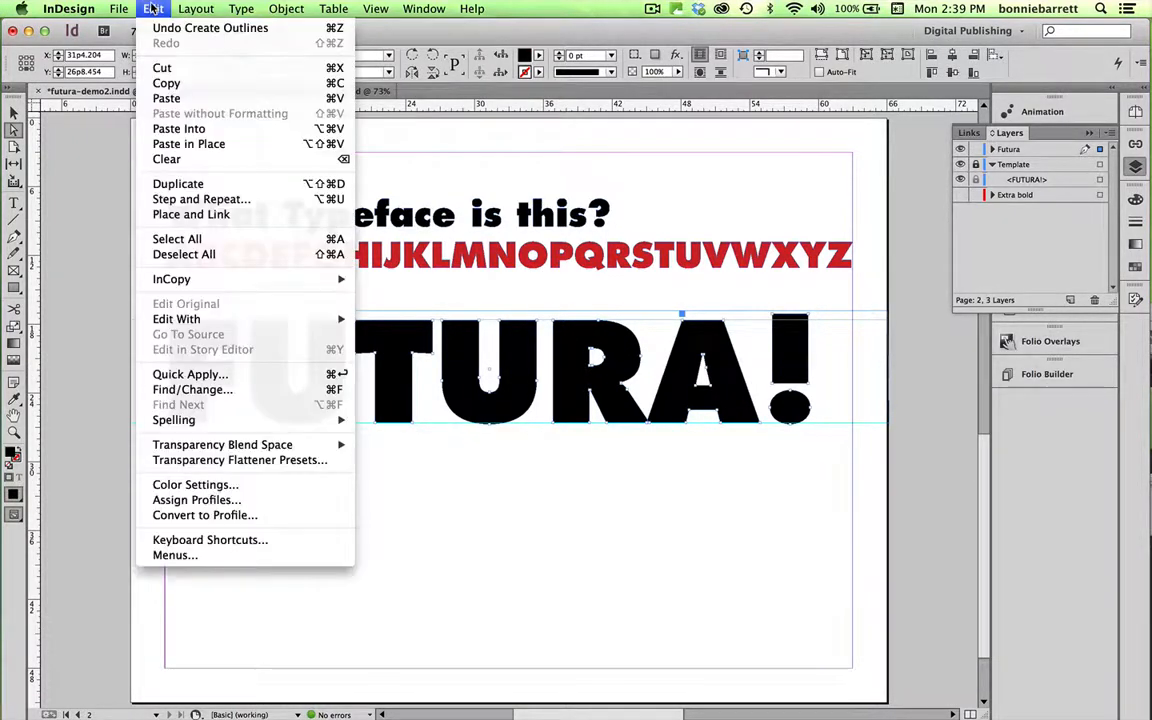
click(158, 69)
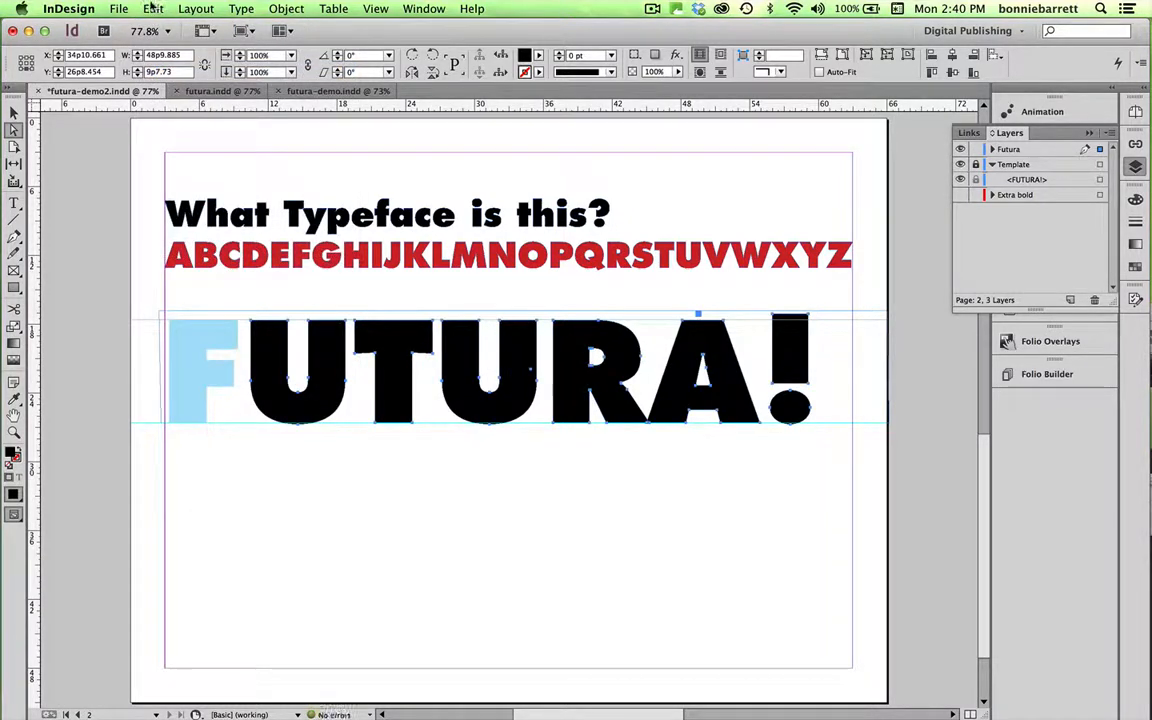
click(153, 9)
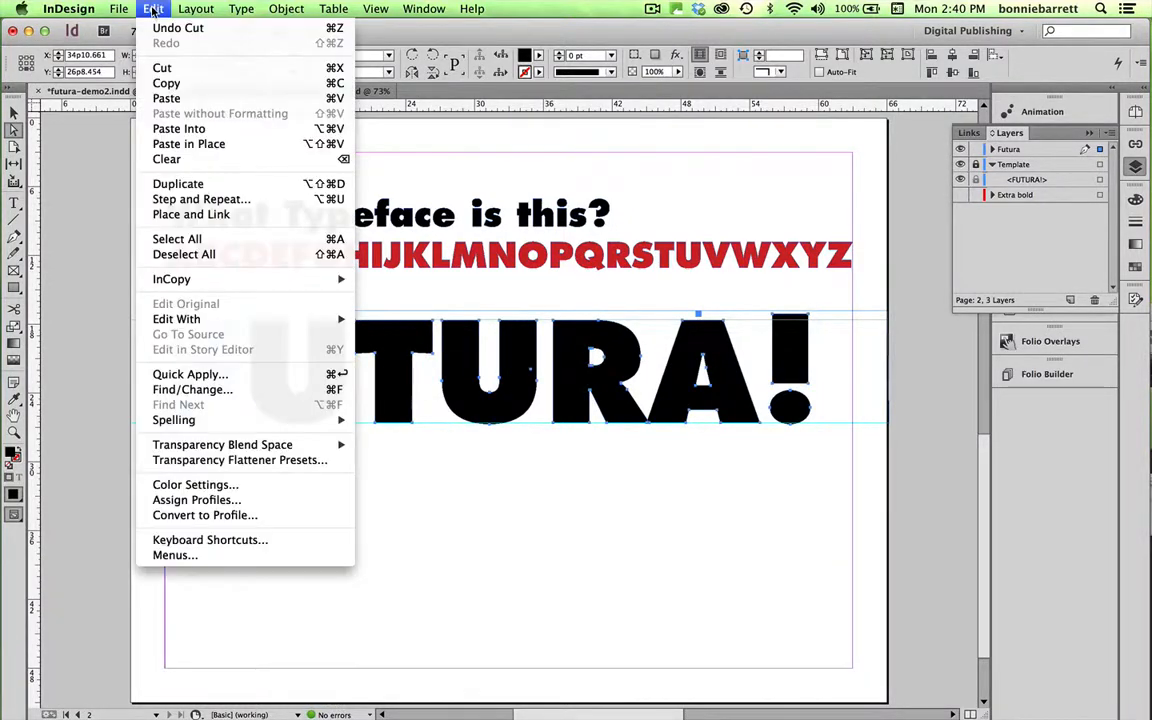
click(160, 143)
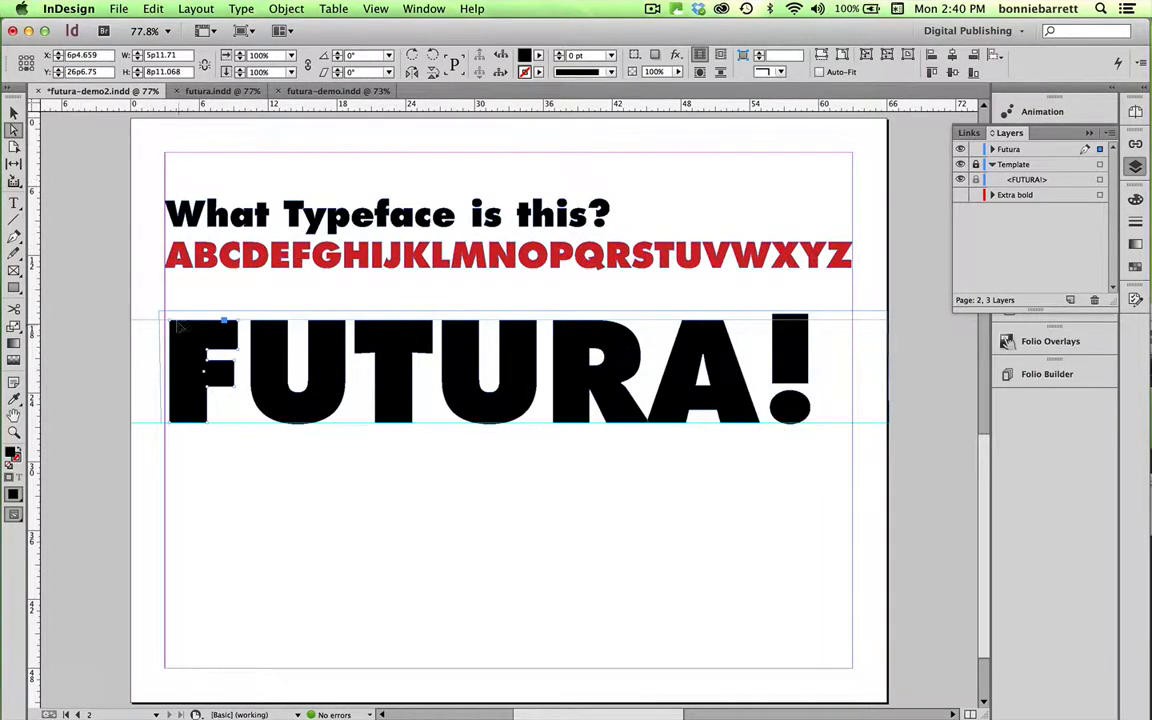
Test-move the separated F and the remaining outlined letters away from the template, undoing each move
drag(185, 336, 154, 391)
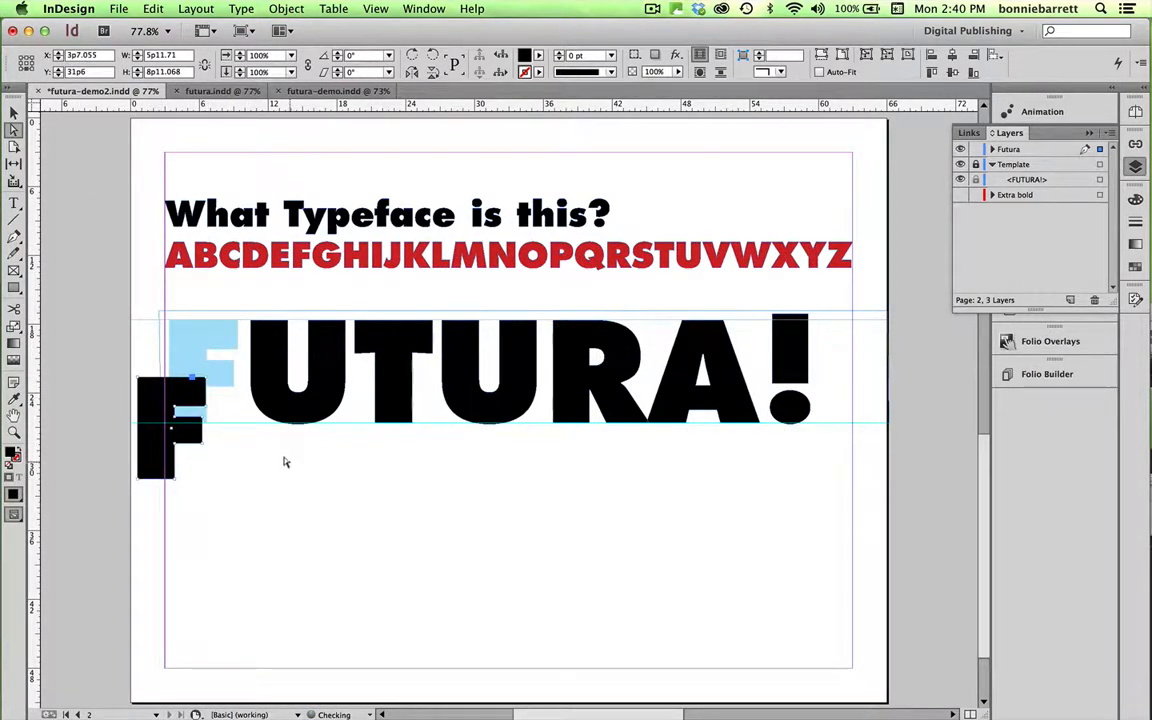
key(super+z)
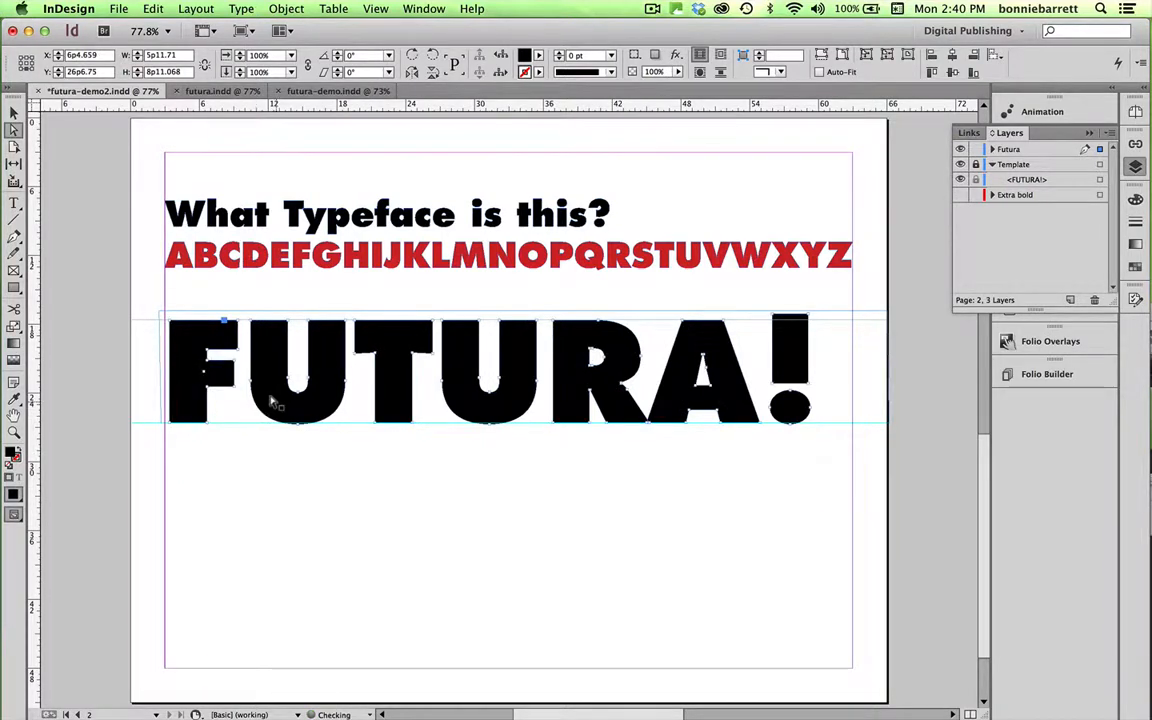
drag(272, 402, 300, 488)
key(super+z)
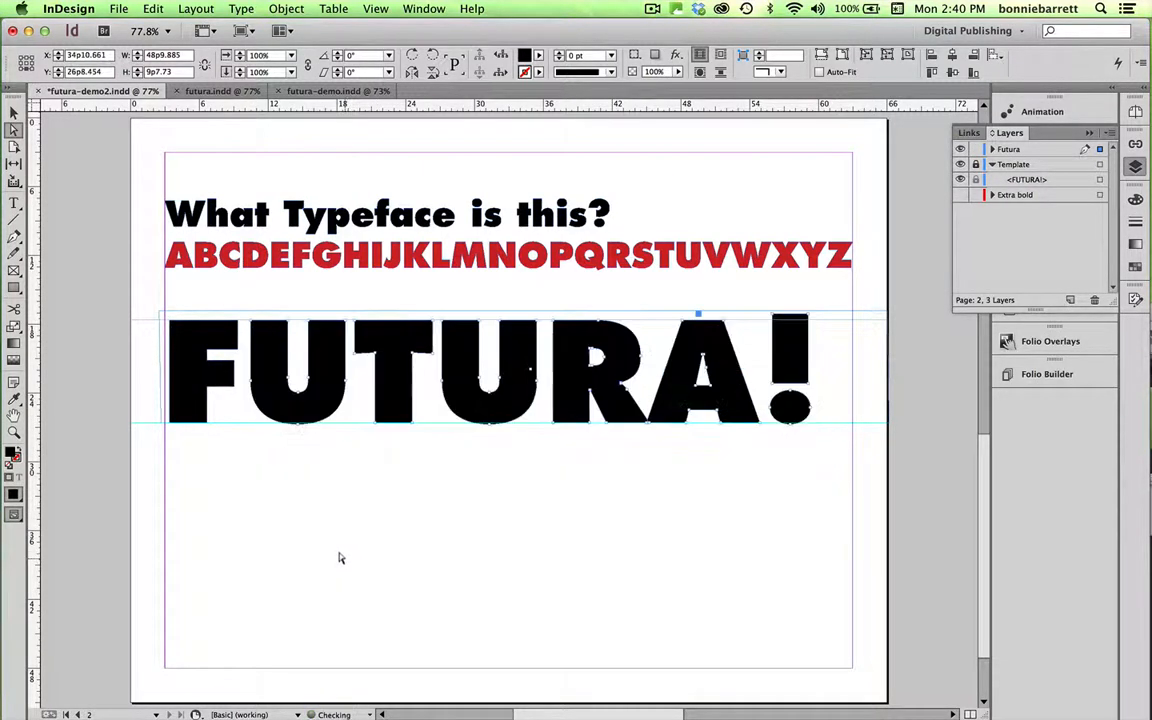
Select only the first U outline with the Direct Selection tool, cut it, and paste it in place as a separate object
click(236, 296)
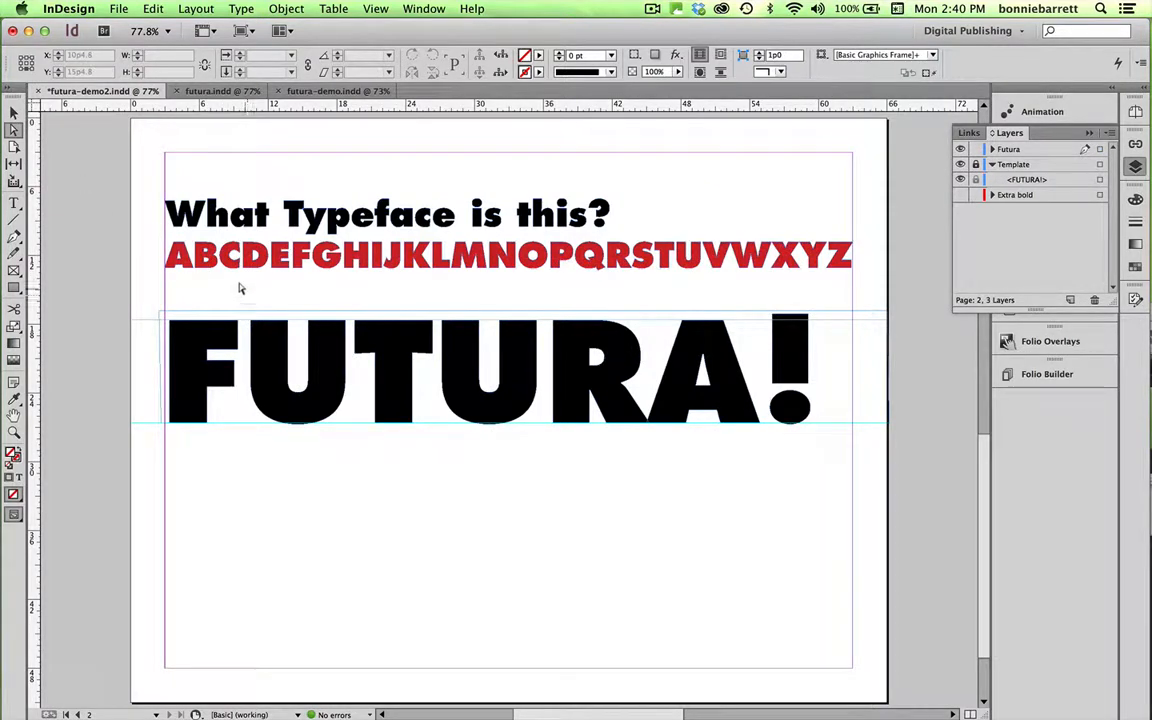
drag(245, 288, 342, 432)
click(155, 8)
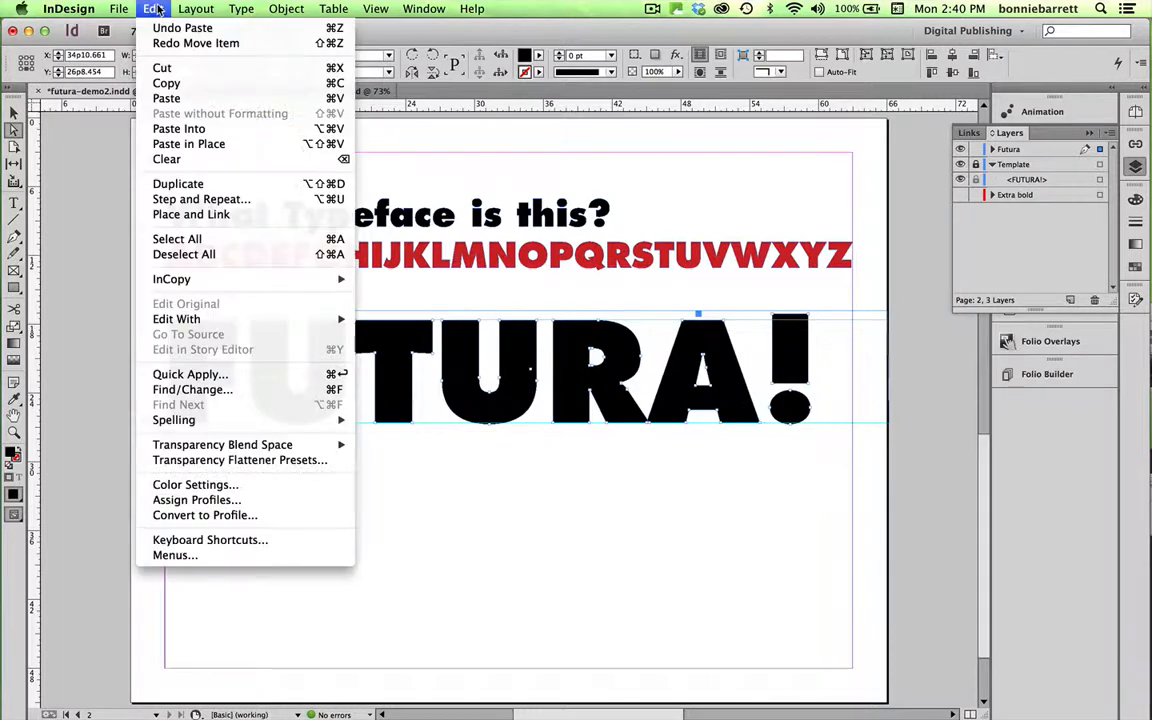
click(145, 67)
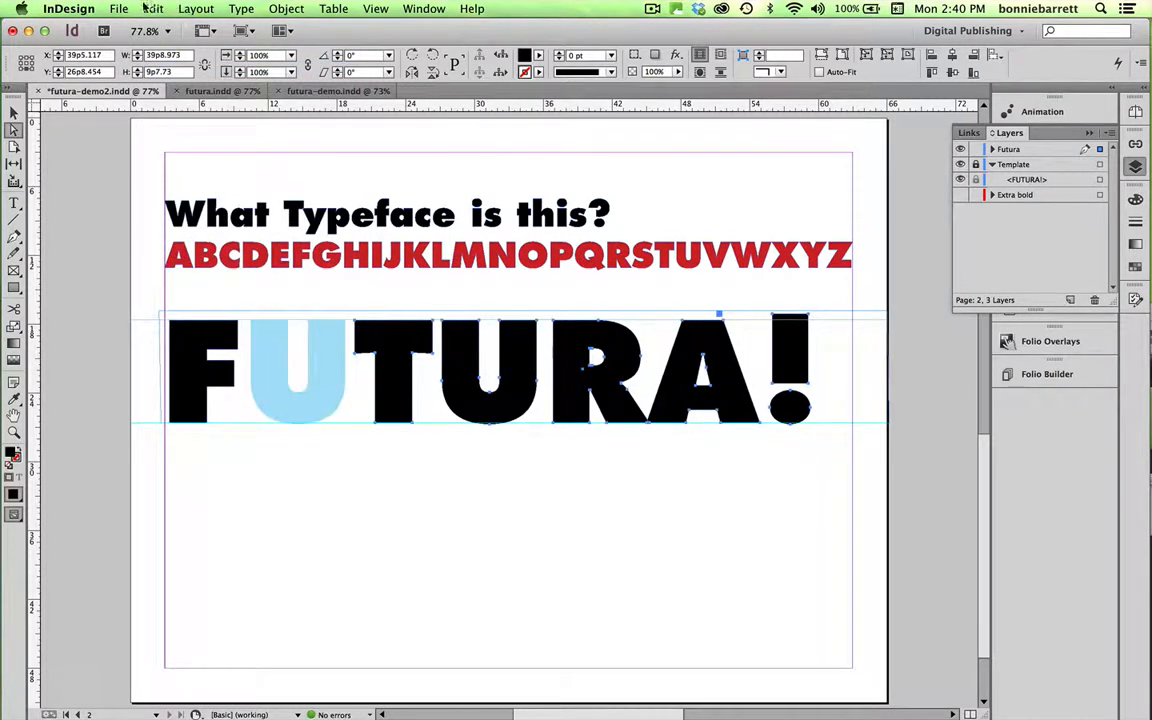
click(153, 8)
click(150, 144)
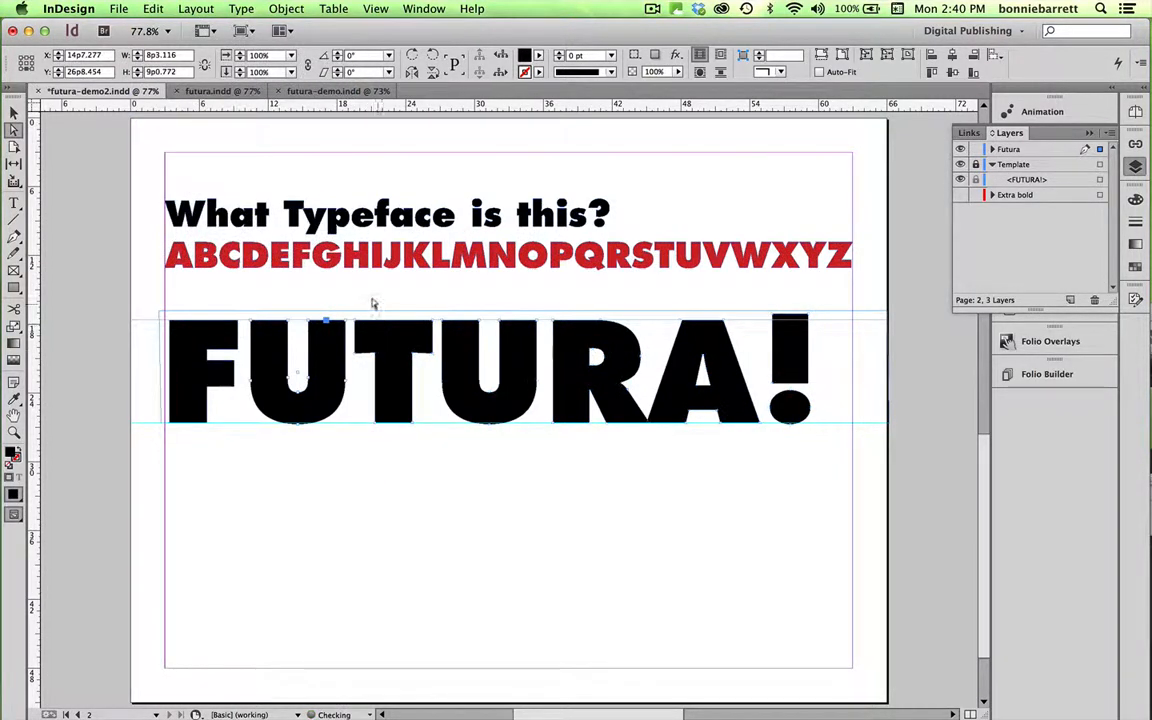
drag(333, 260, 374, 418)
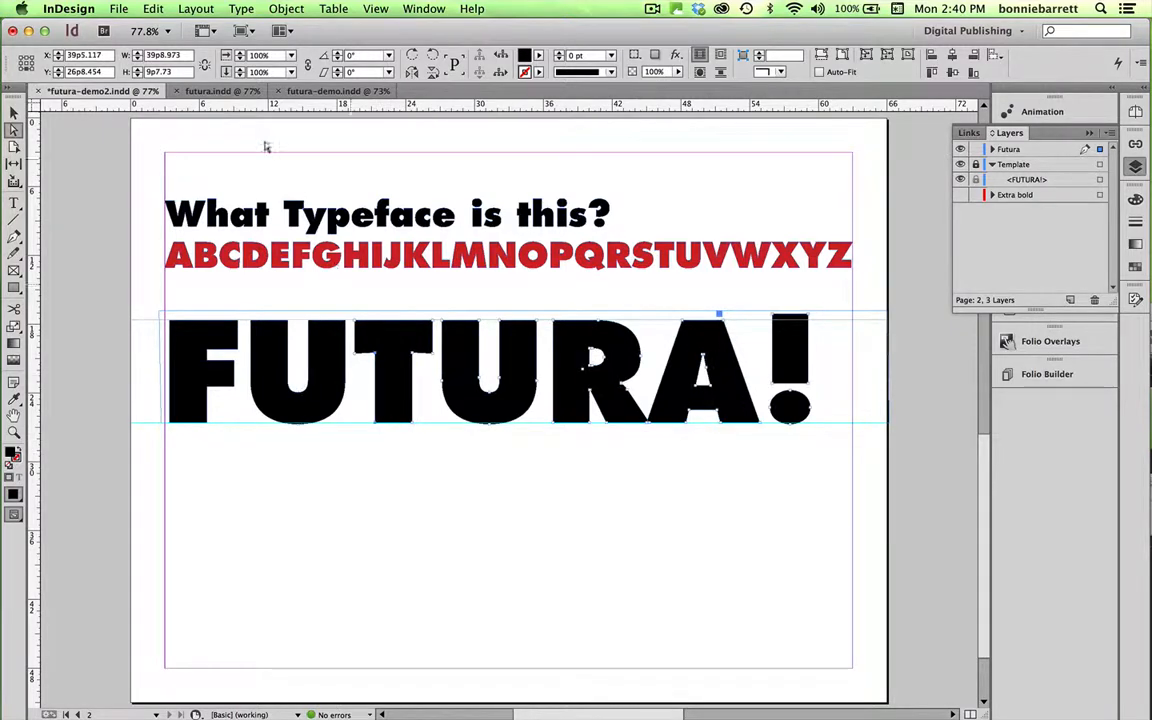
click(153, 8)
click(150, 8)
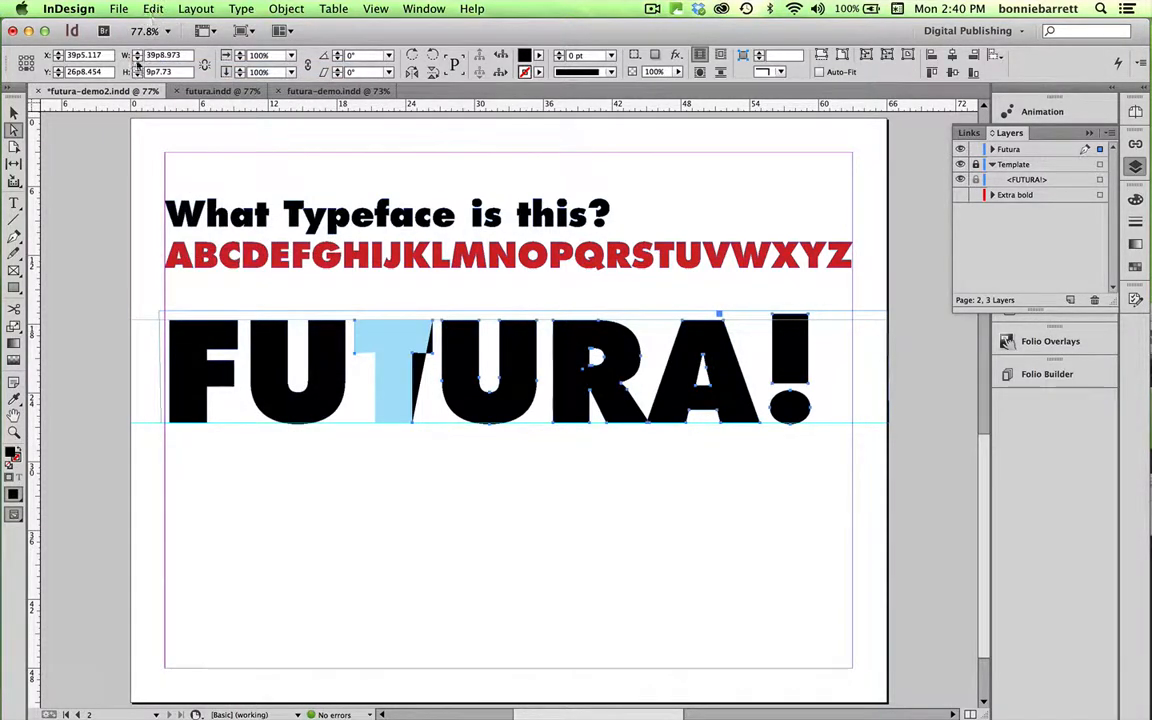
key(super+z)
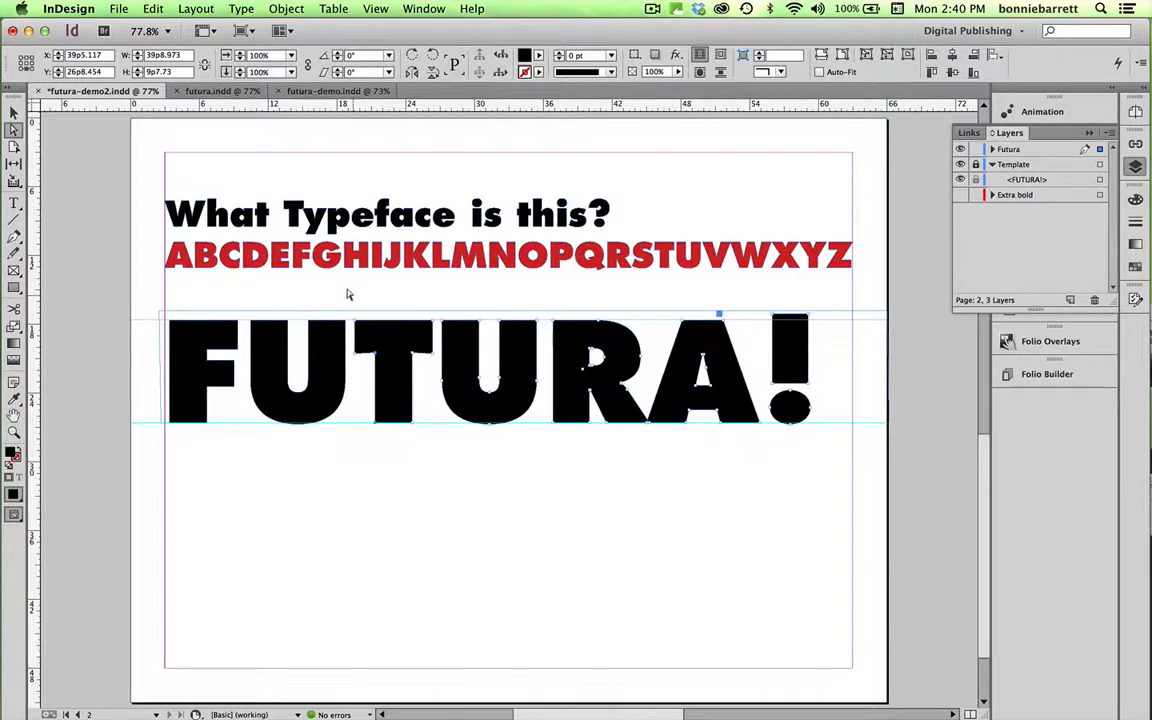
Select all anchor points of the T outline, cut it, and paste it in place as a separate object
drag(353, 296, 430, 452)
click(153, 9)
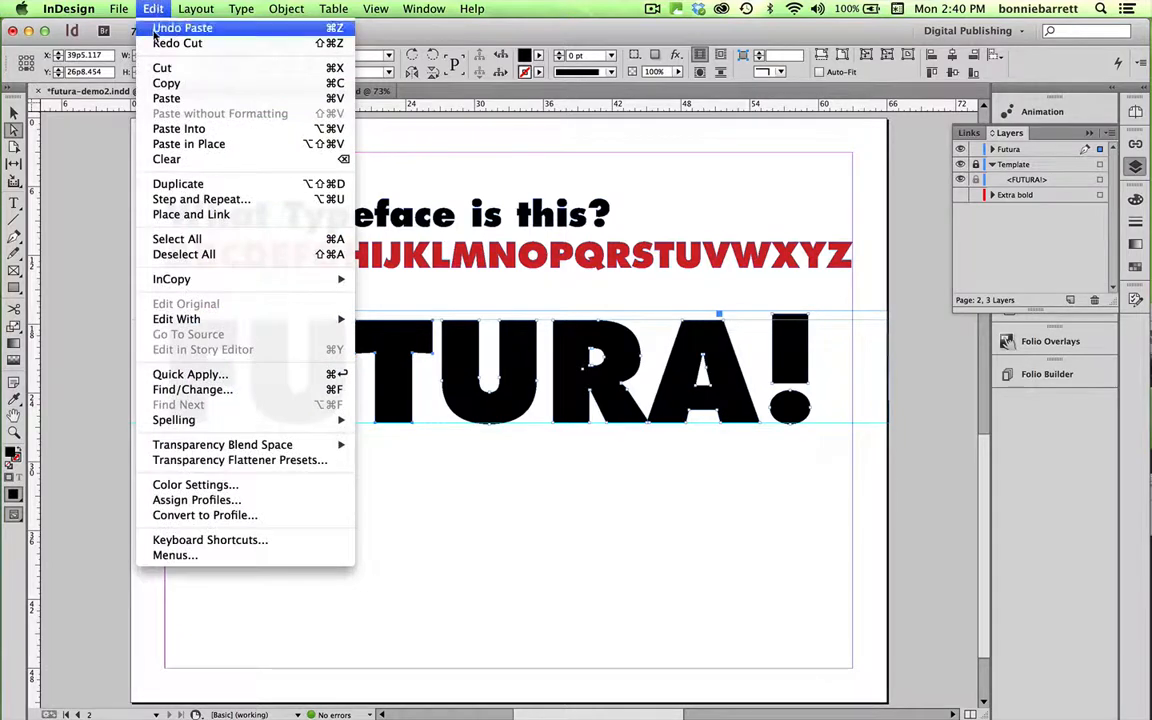
click(160, 67)
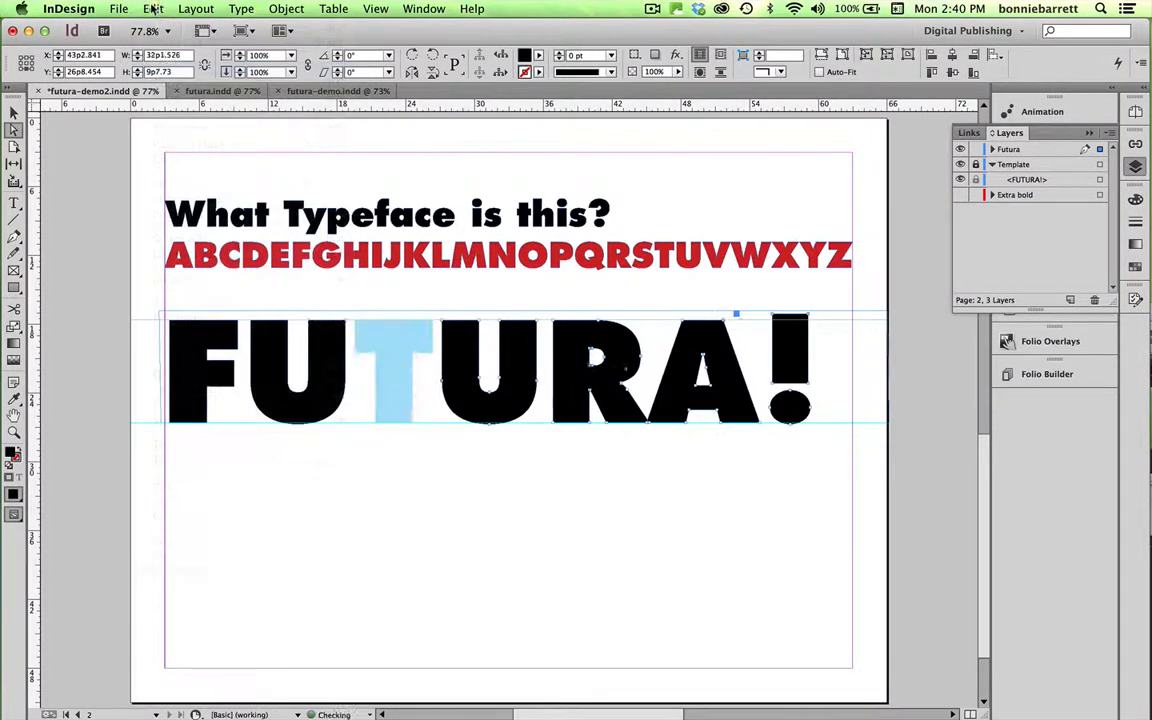
click(153, 9)
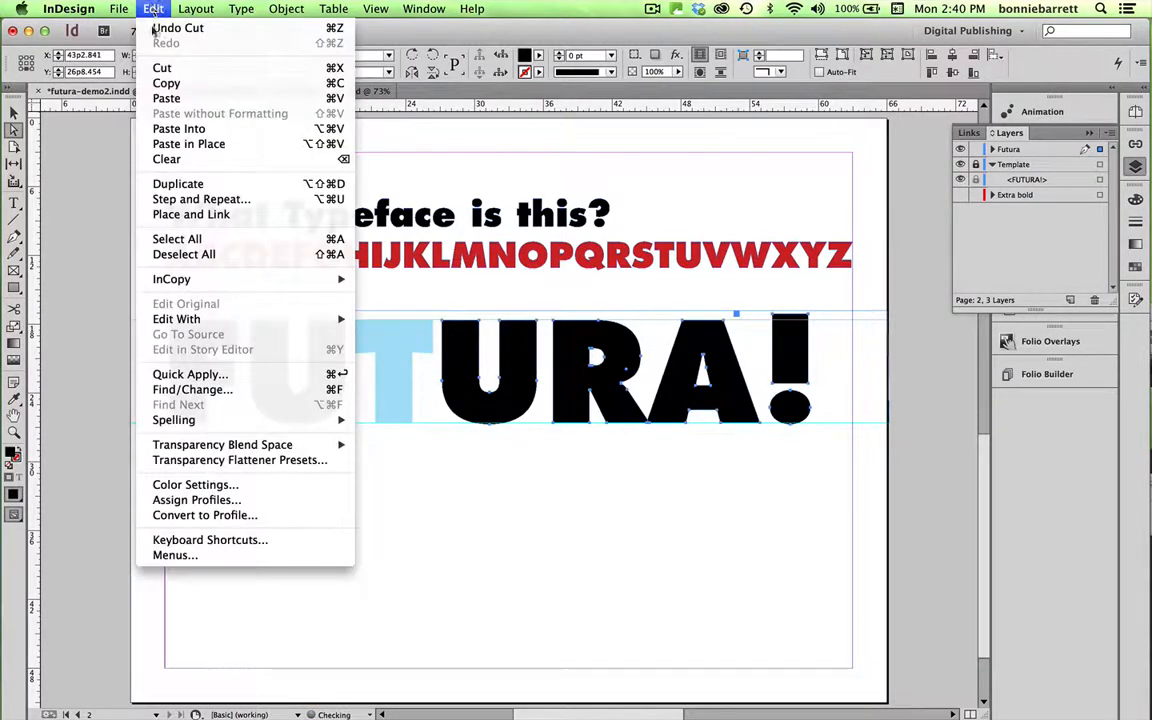
click(166, 145)
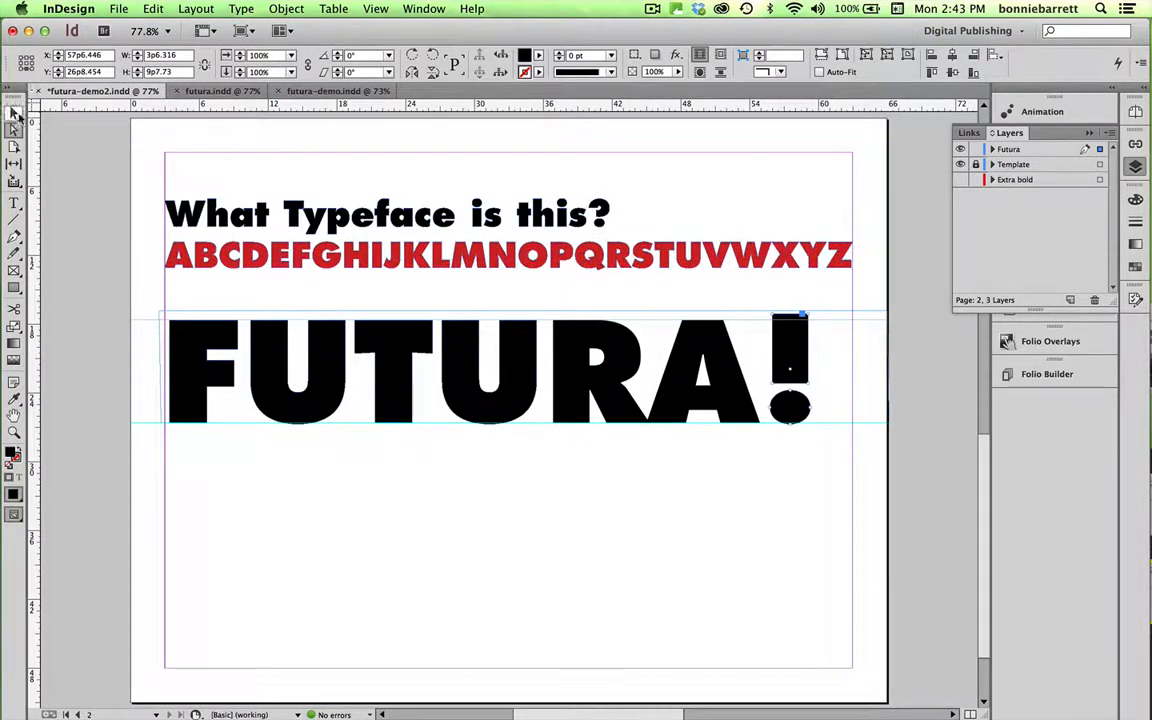
Test-move the second U and the exclamation mark with the Selection tool, undoing each move
click(14, 113)
drag(508, 333, 525, 387)
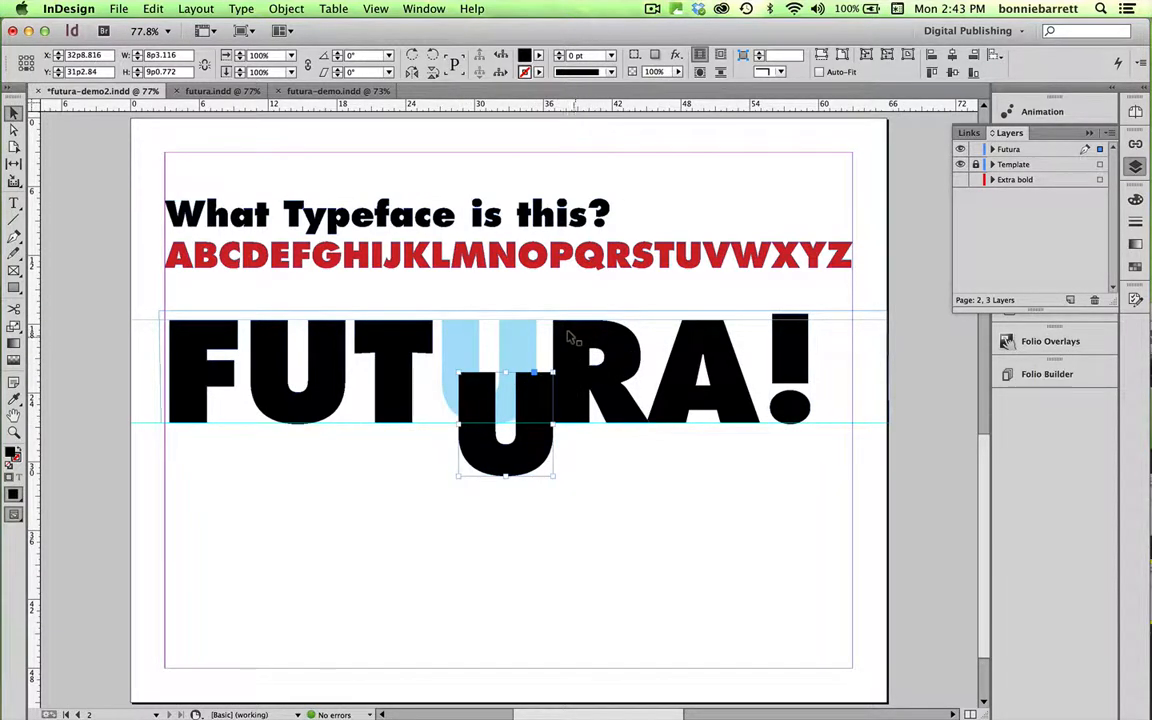
key(super+z)
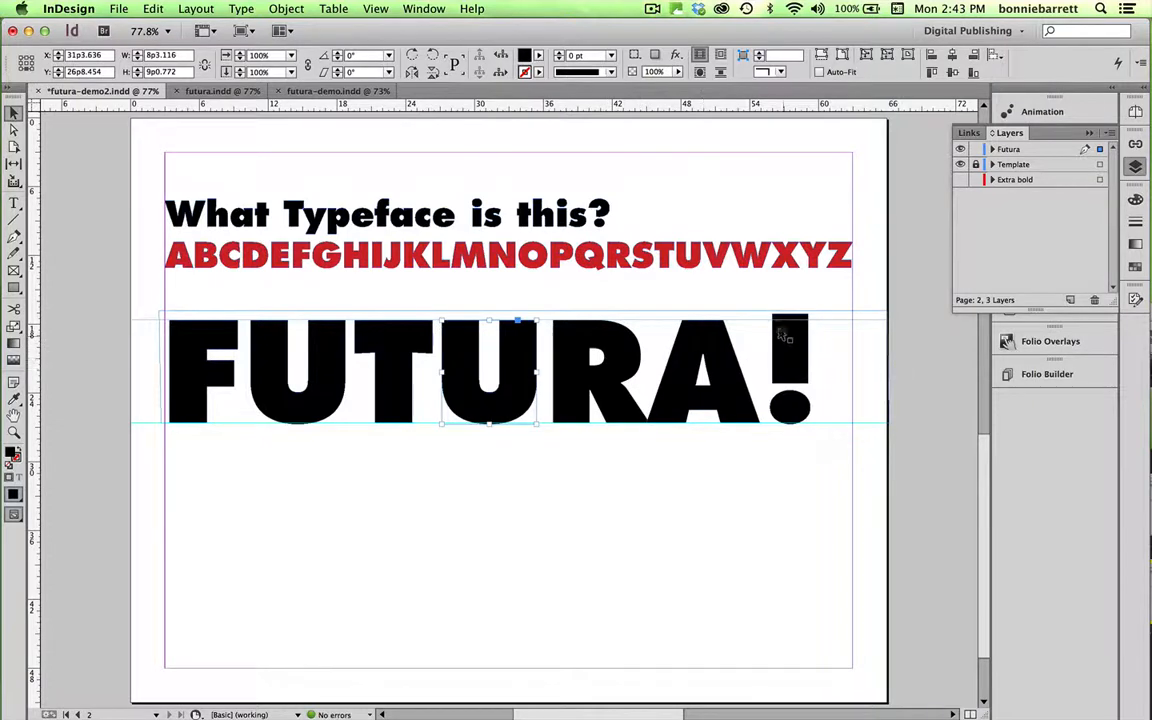
drag(785, 345, 803, 395)
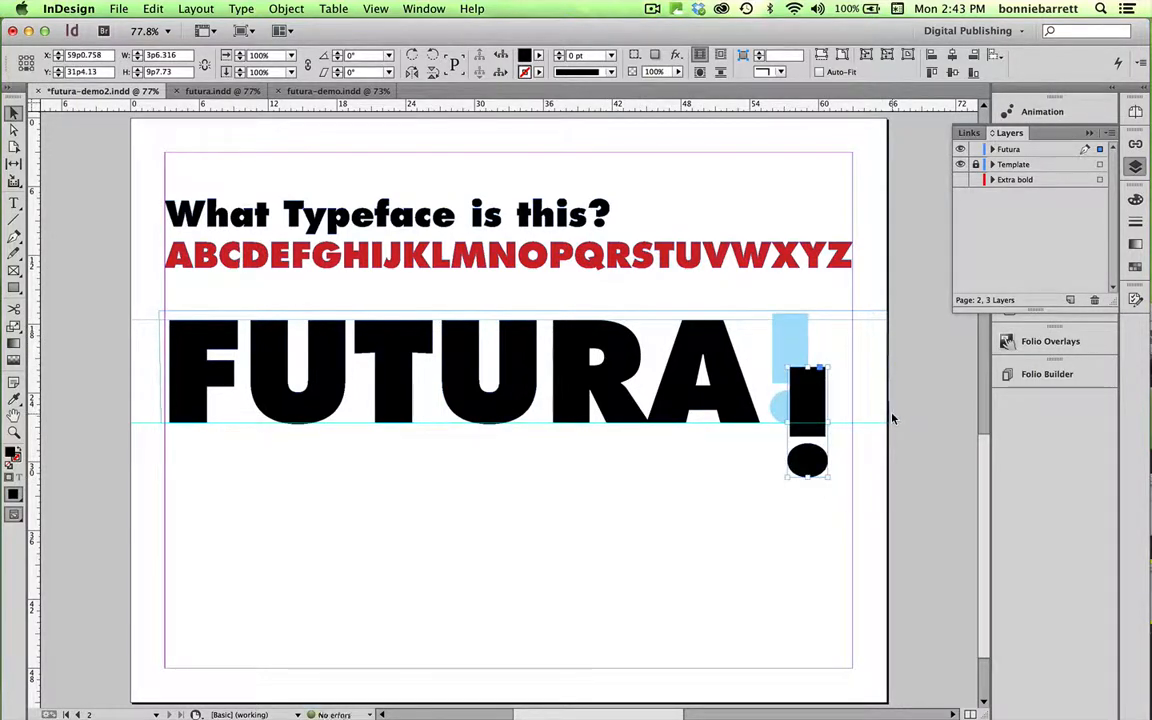
key(super+z)
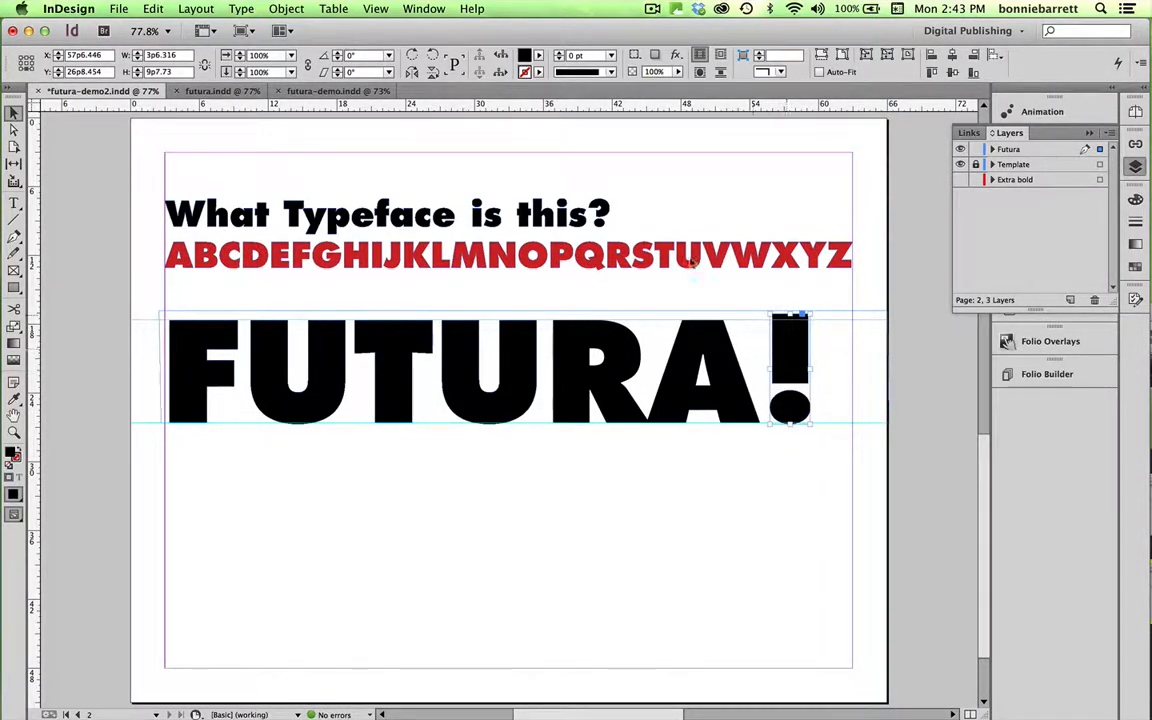
Fill the exclamation mark with the red swatch C=15 M=100 Y=100 K=0 and deselect it
click(538, 57)
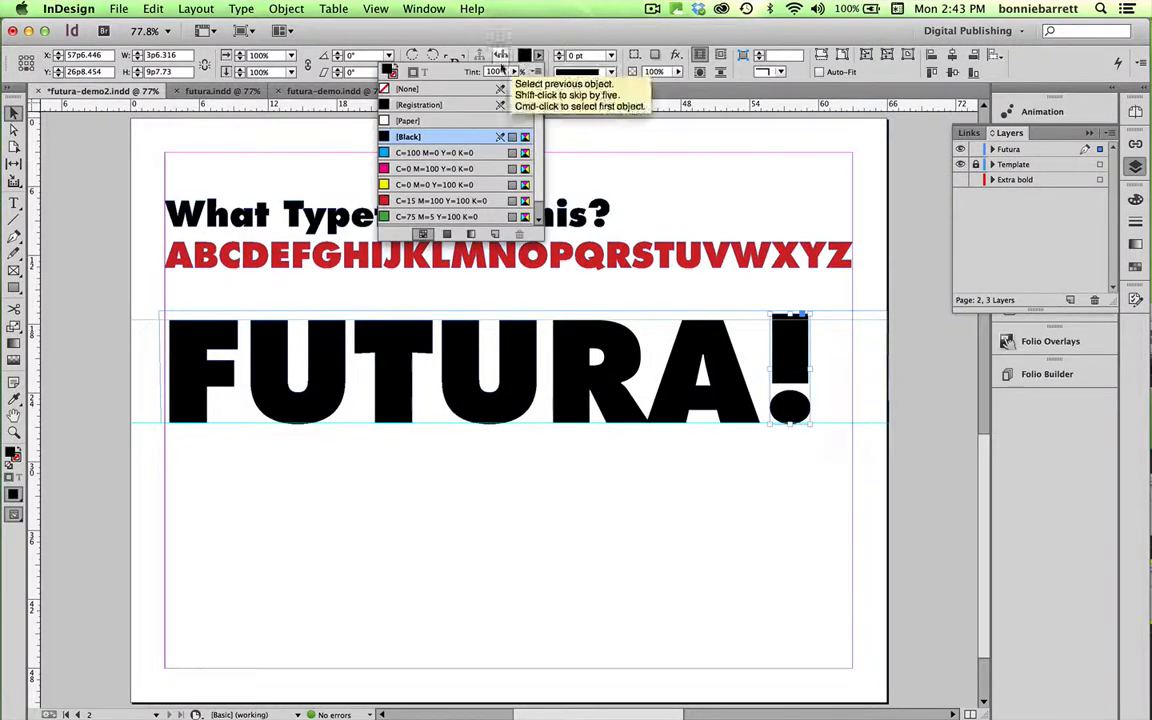
click(416, 201)
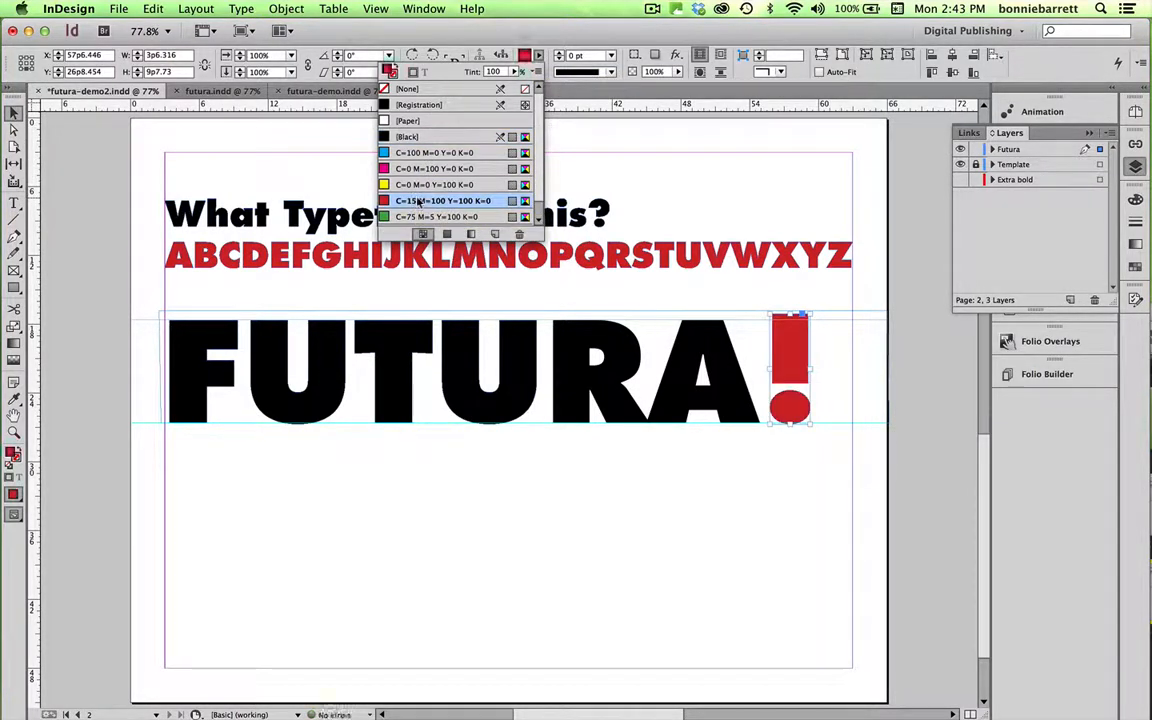
click(572, 305)
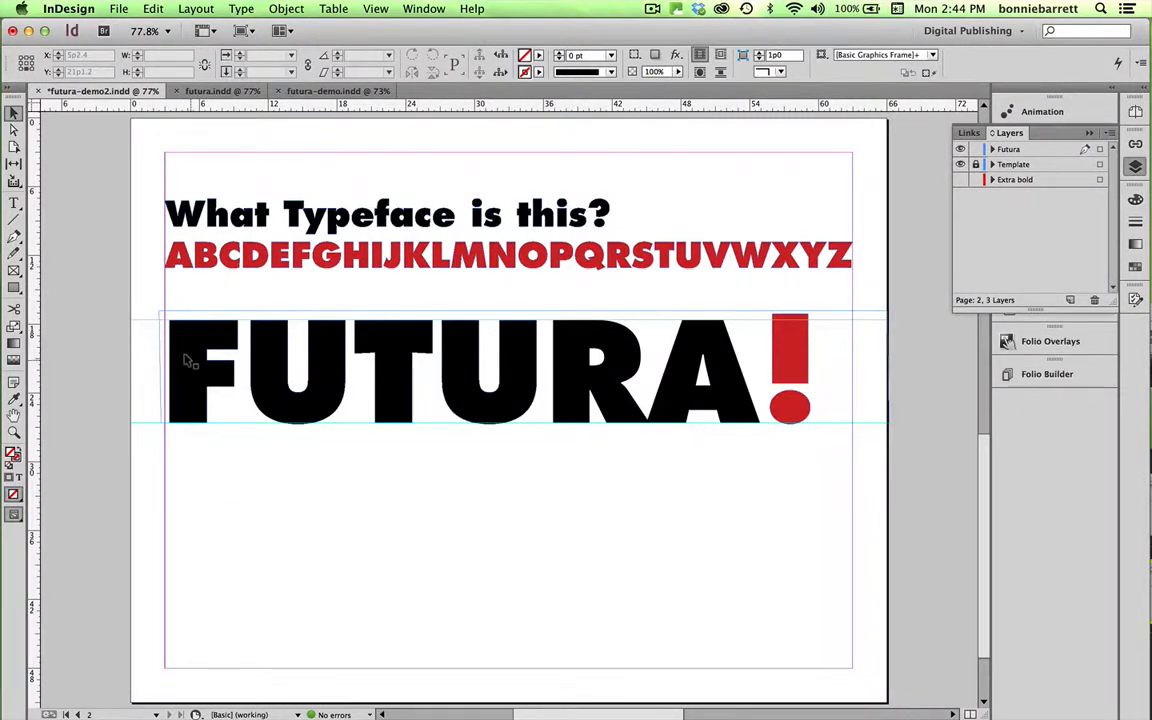
Select the F and display the Animation and Timing settings as separate floating panels
click(185, 358)
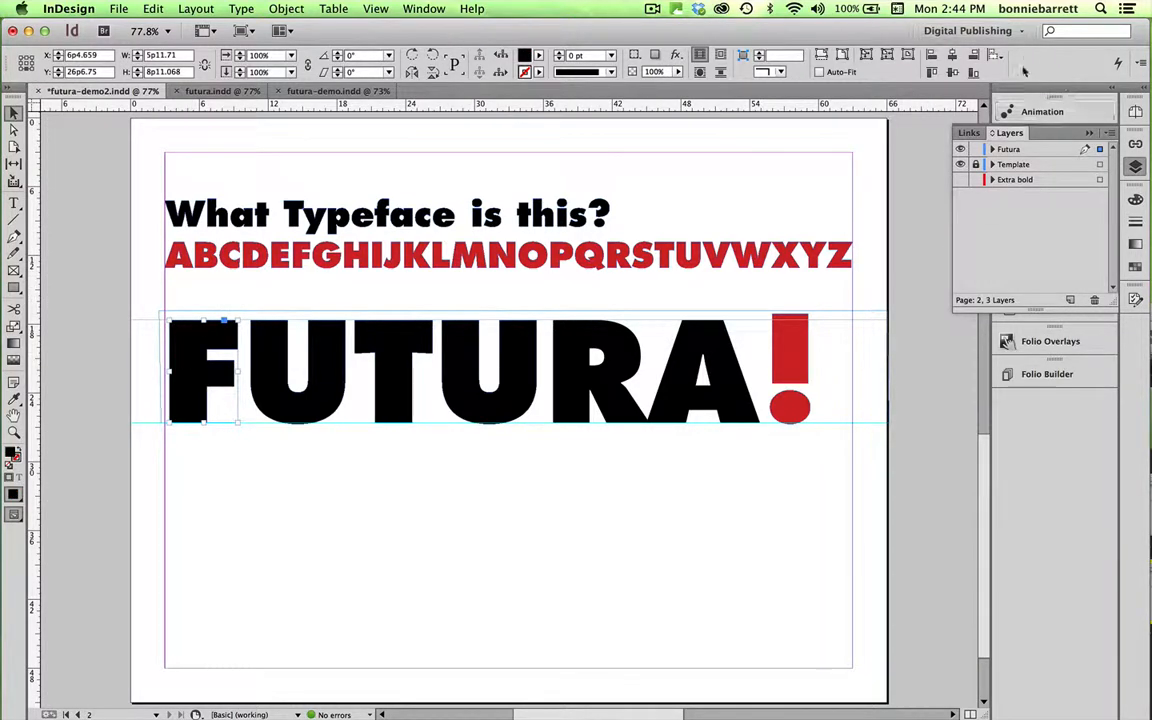
click(1045, 112)
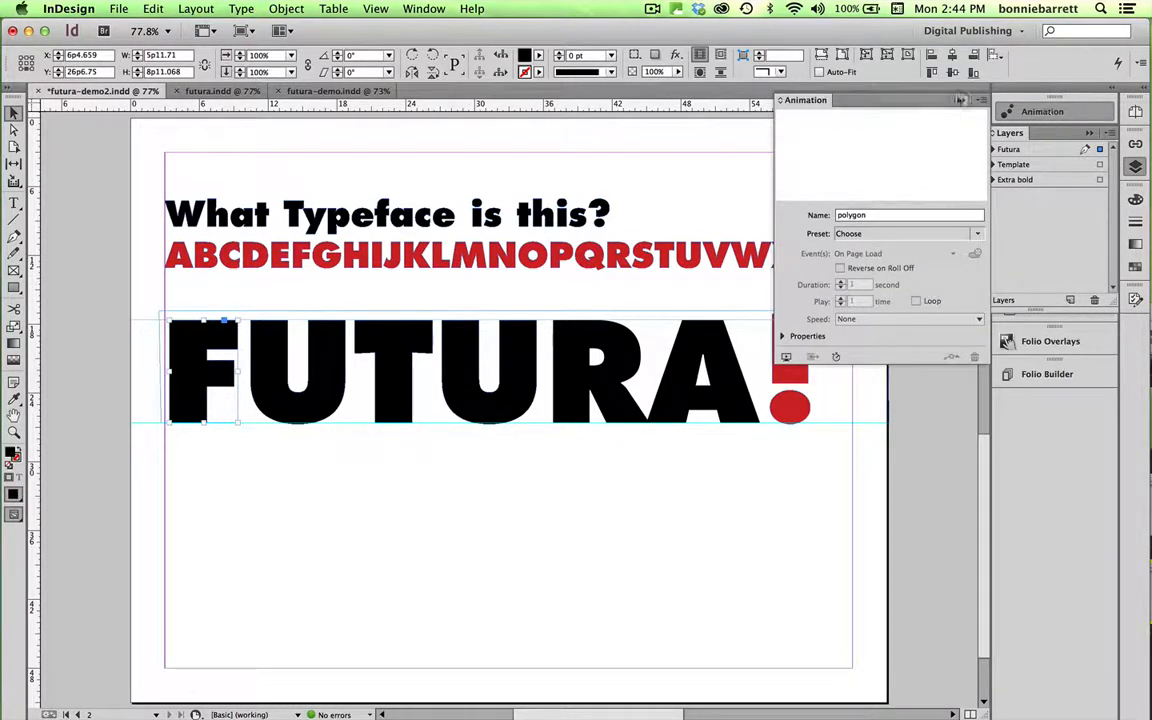
drag(822, 106, 697, 100)
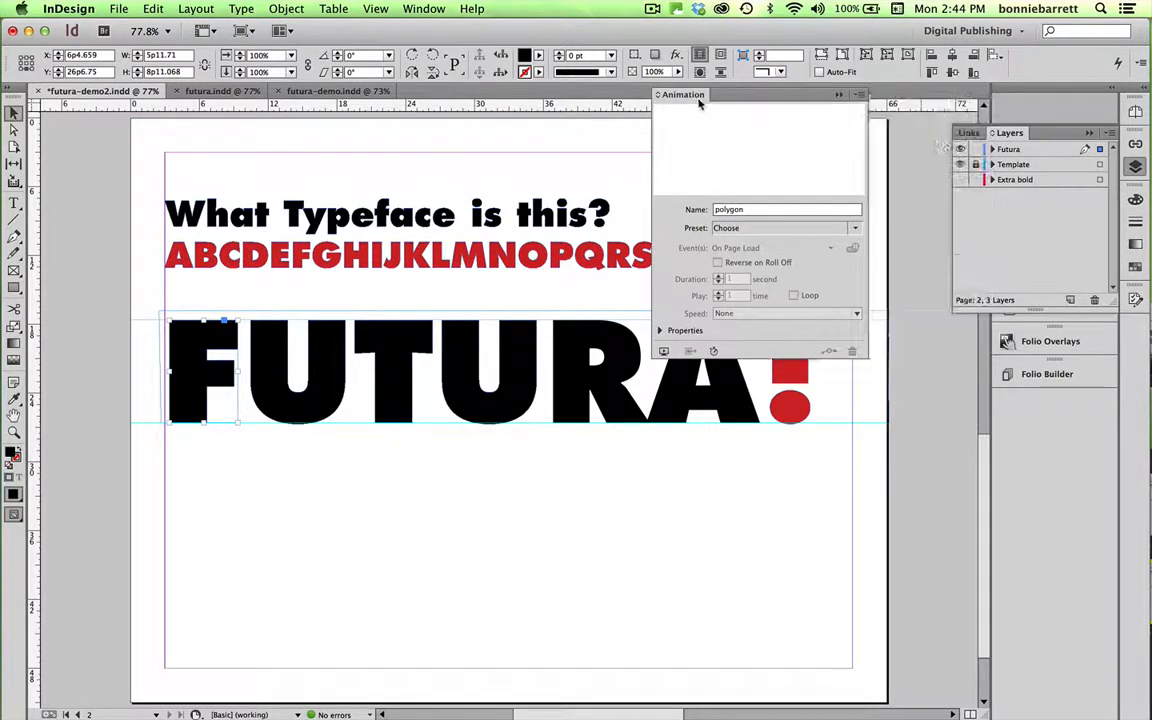
click(1052, 112)
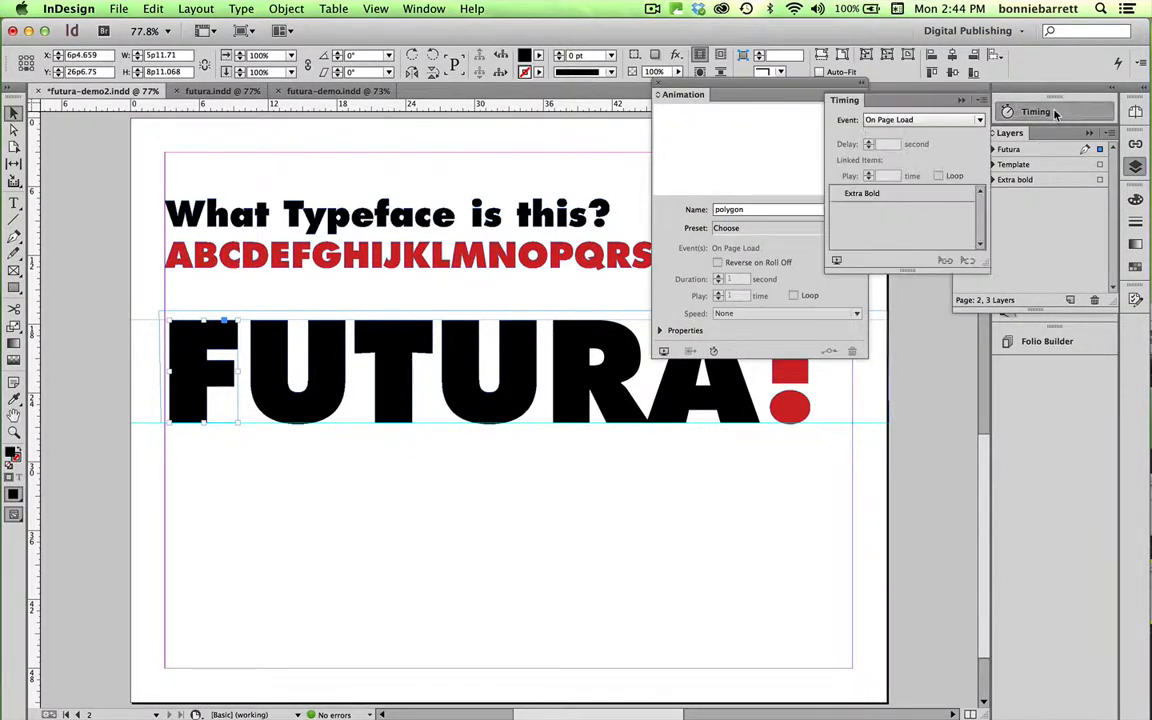
drag(912, 101, 877, 370)
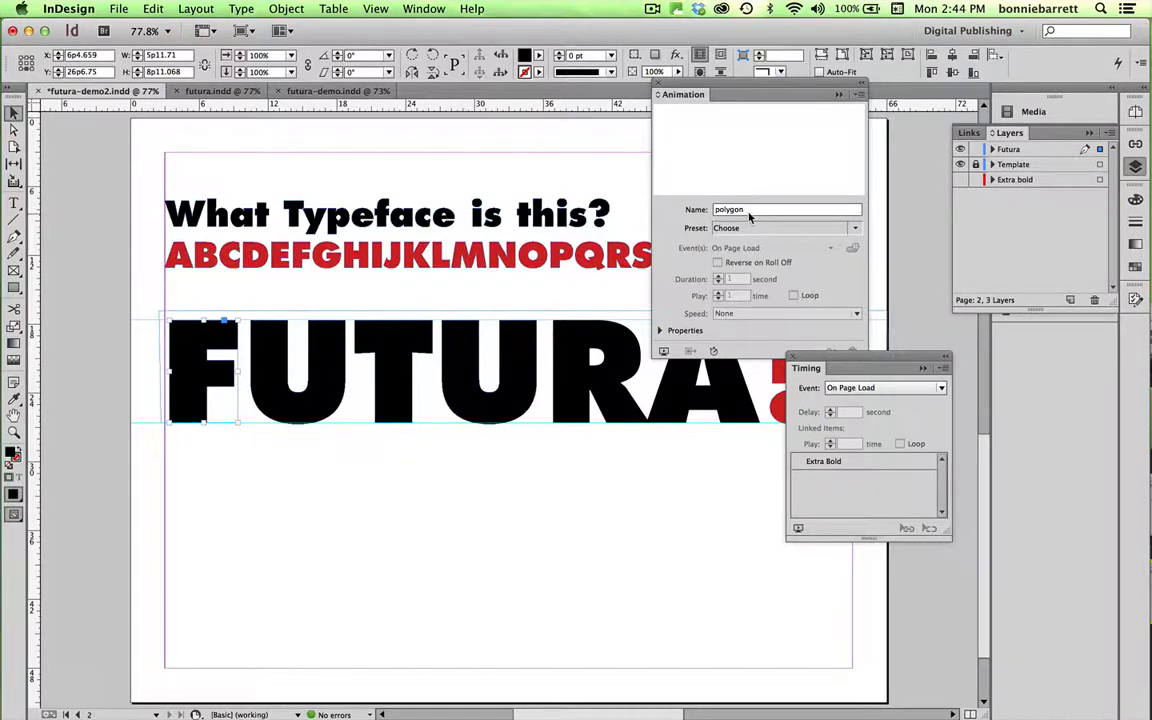
Name the selected letter F and apply the Fly in from Left animation preset to it
drag(749, 213, 700, 210)
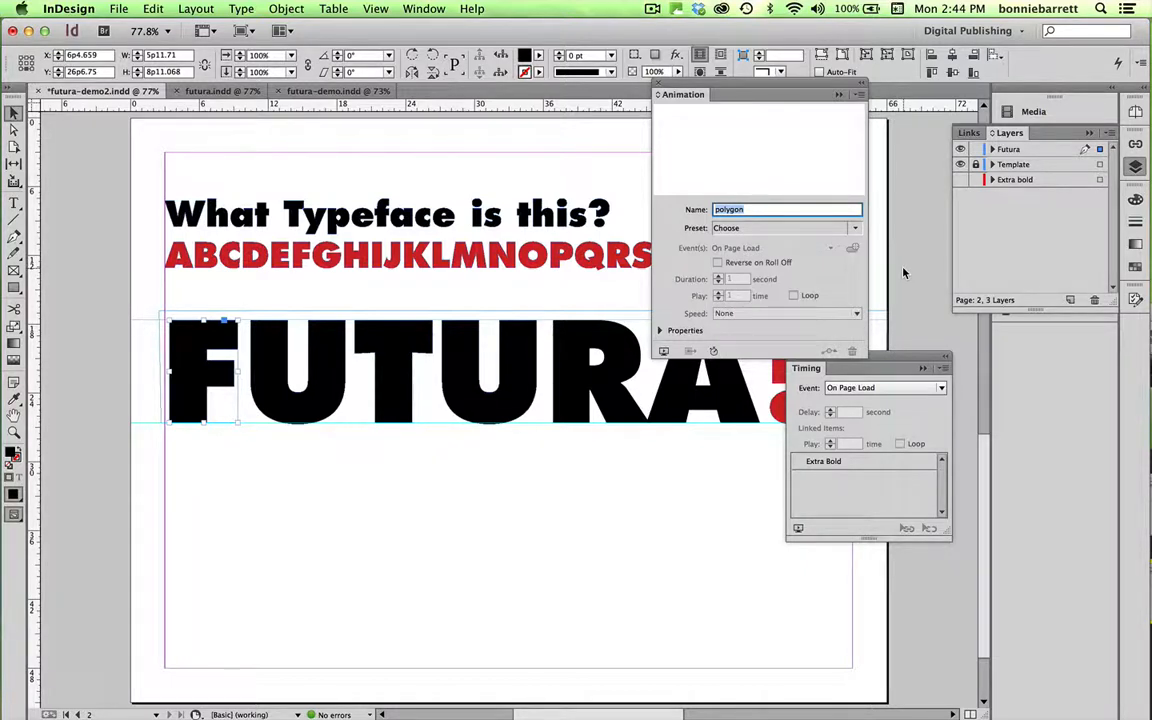
text(f)
click(855, 229)
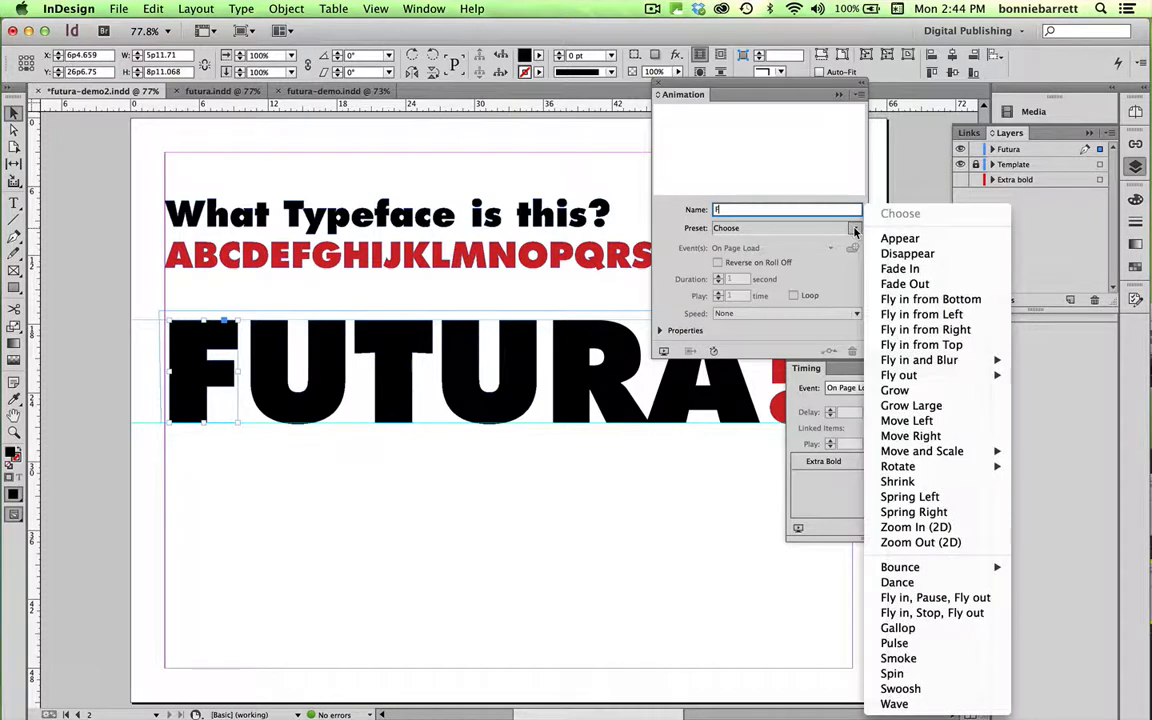
click(888, 316)
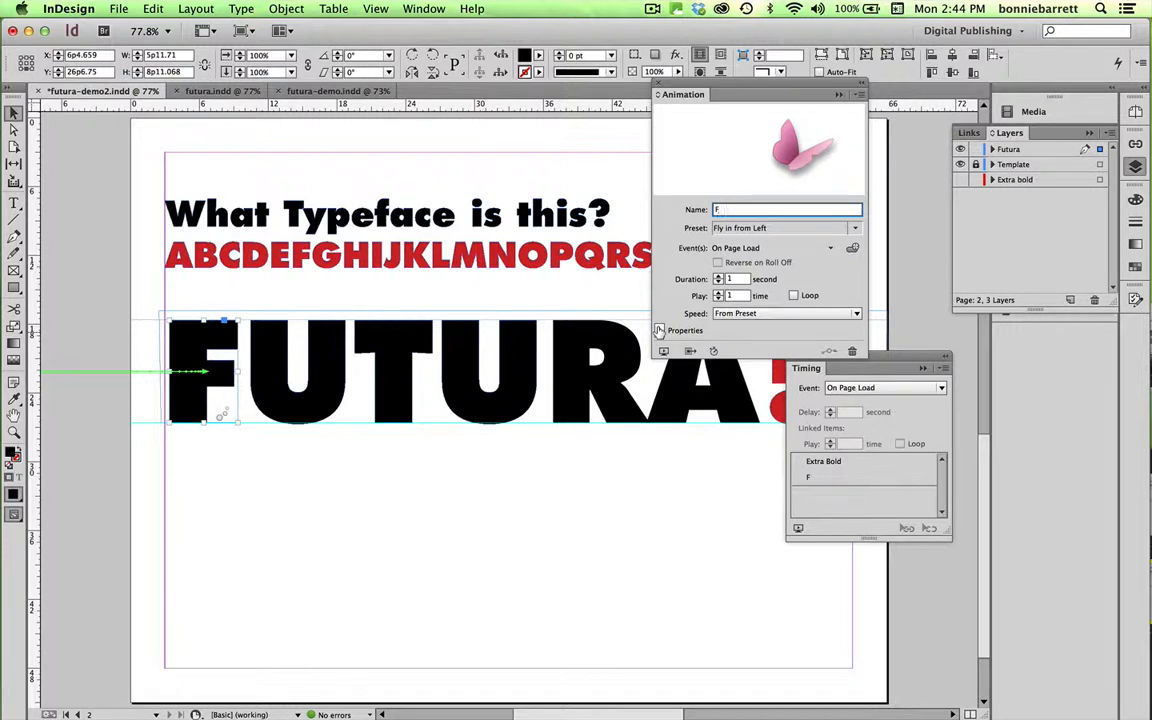
Examine the F animation's trigger event, opacity and visibility options in its expanded properties
click(659, 331)
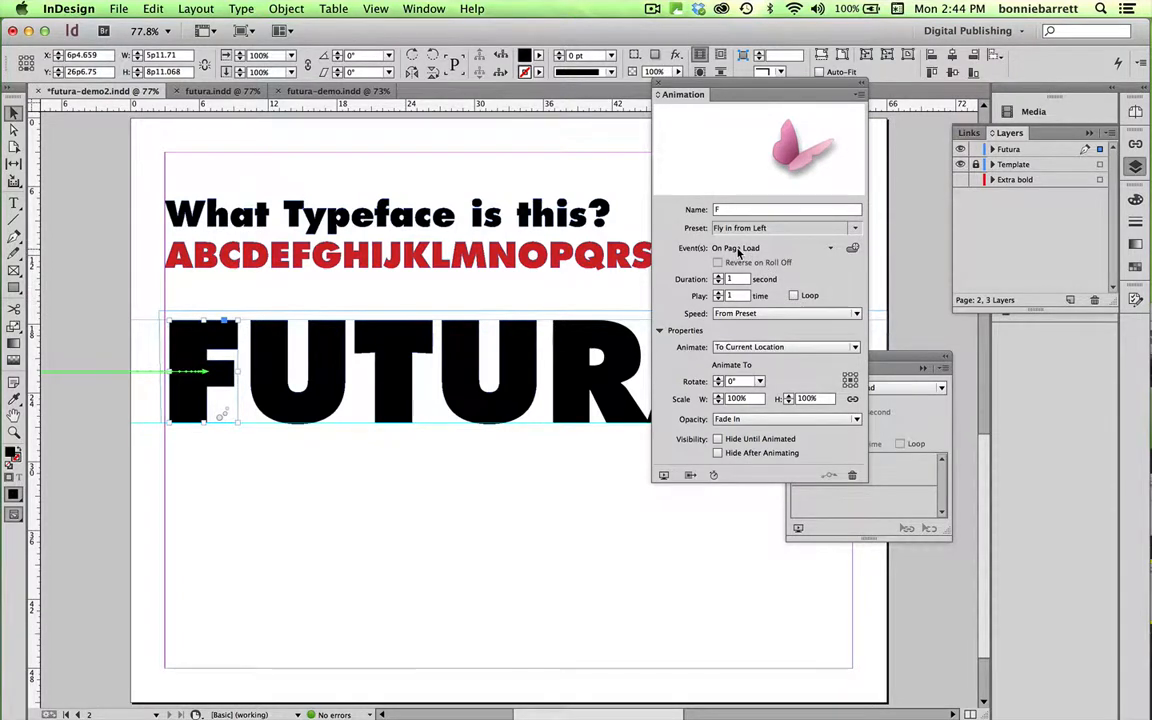
click(829, 248)
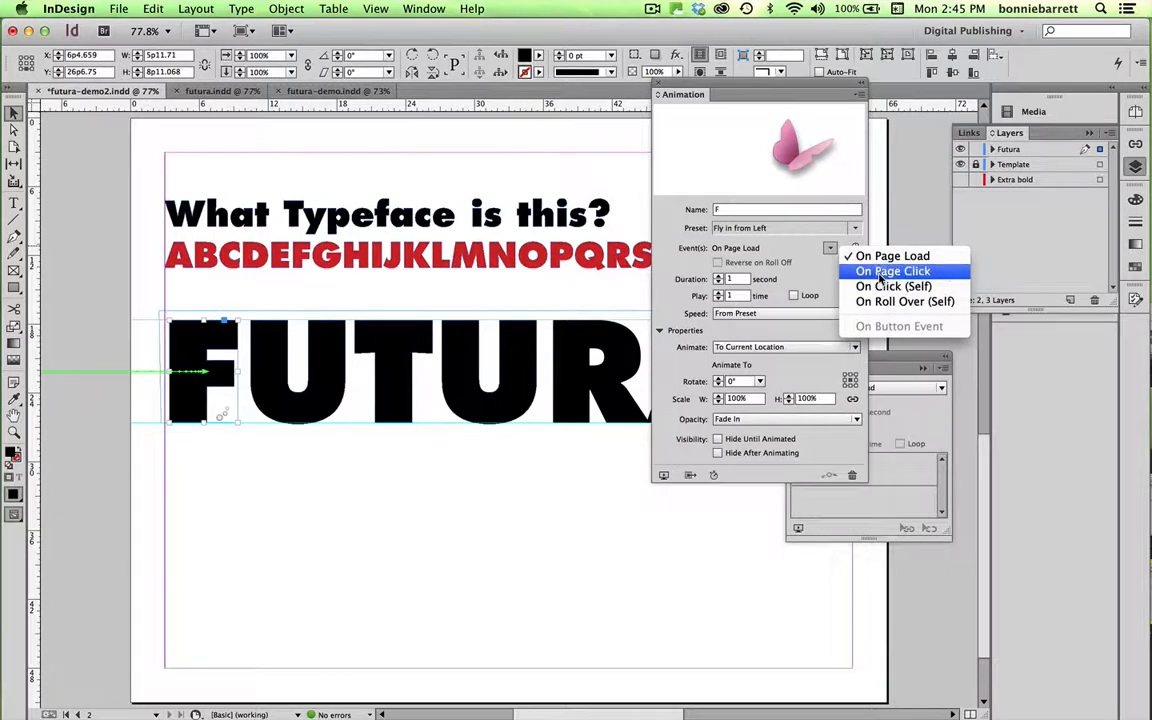
click(805, 252)
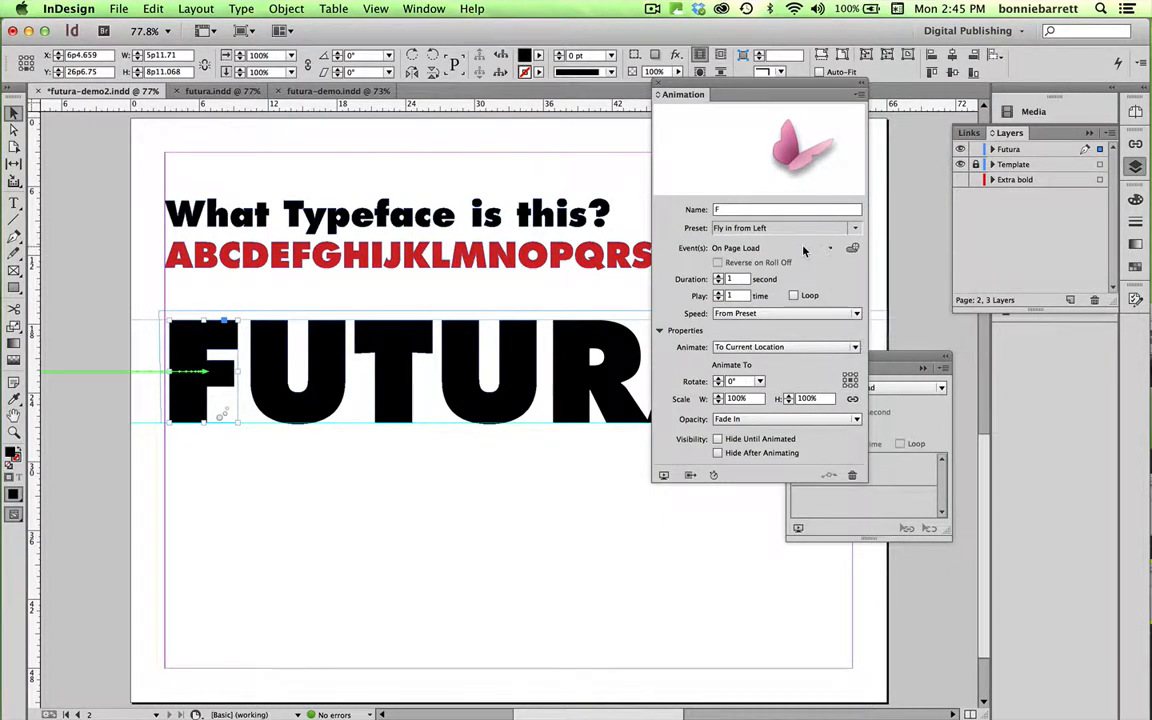
click(748, 421)
click(738, 452)
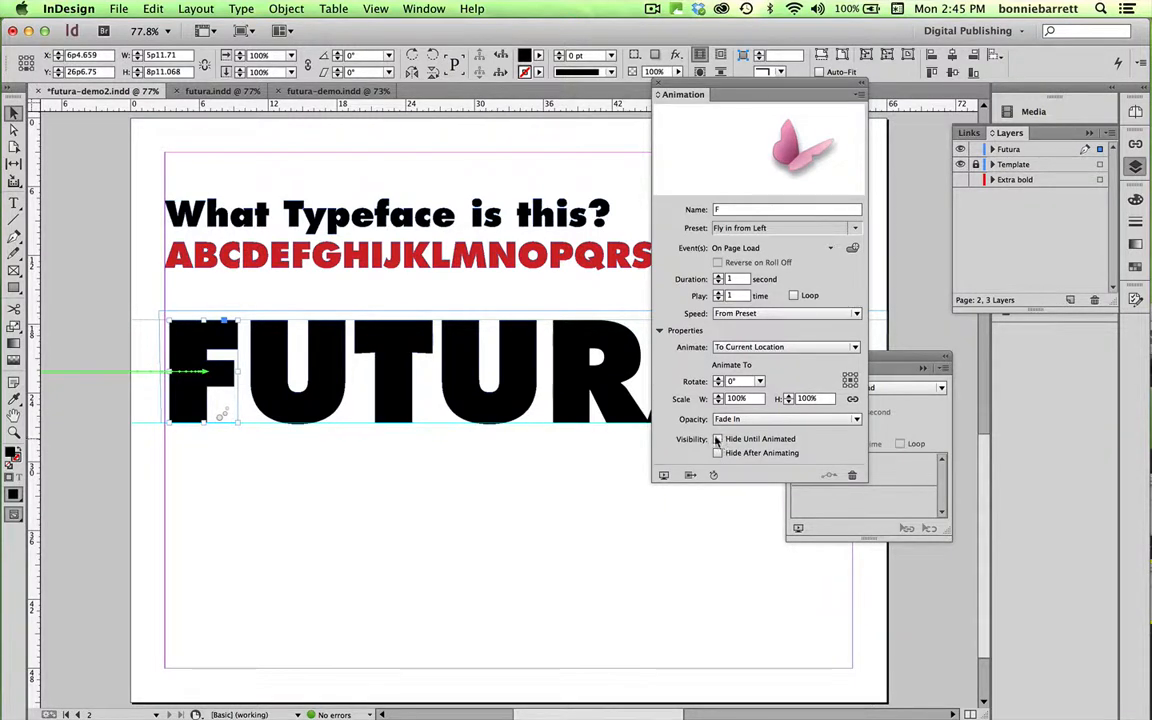
Preview the F animation in an enlarged SWF preview, play it, and move the preview out of the way
click(661, 475)
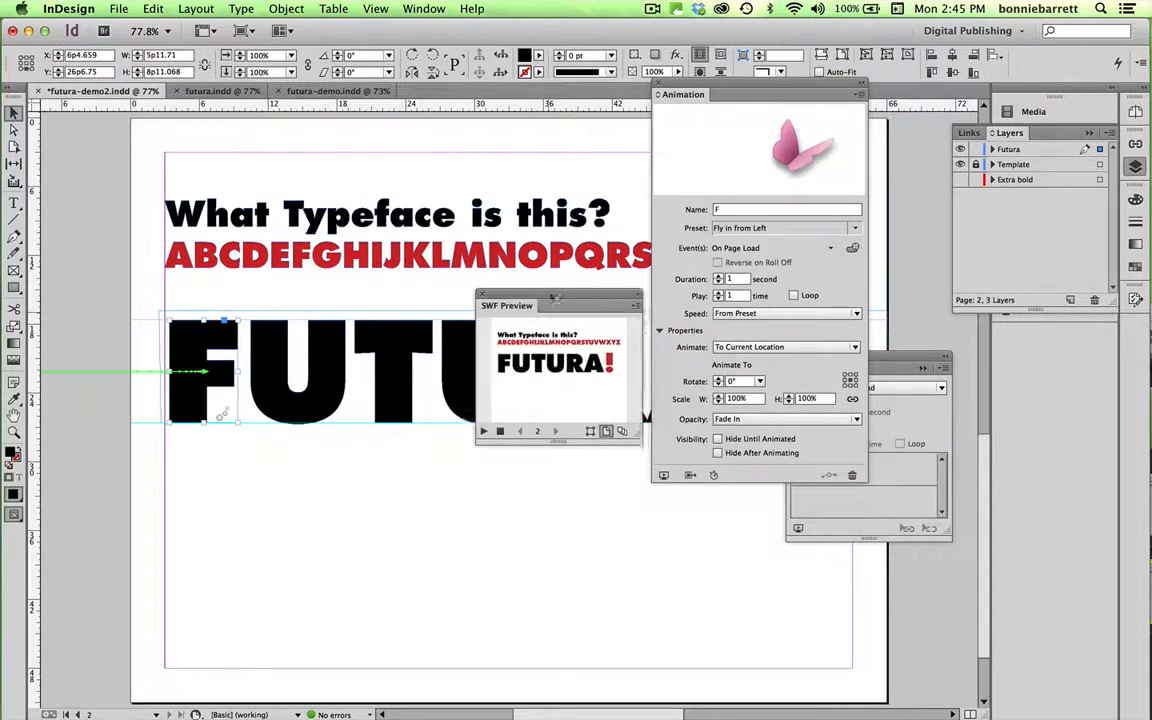
drag(555, 299, 159, 113)
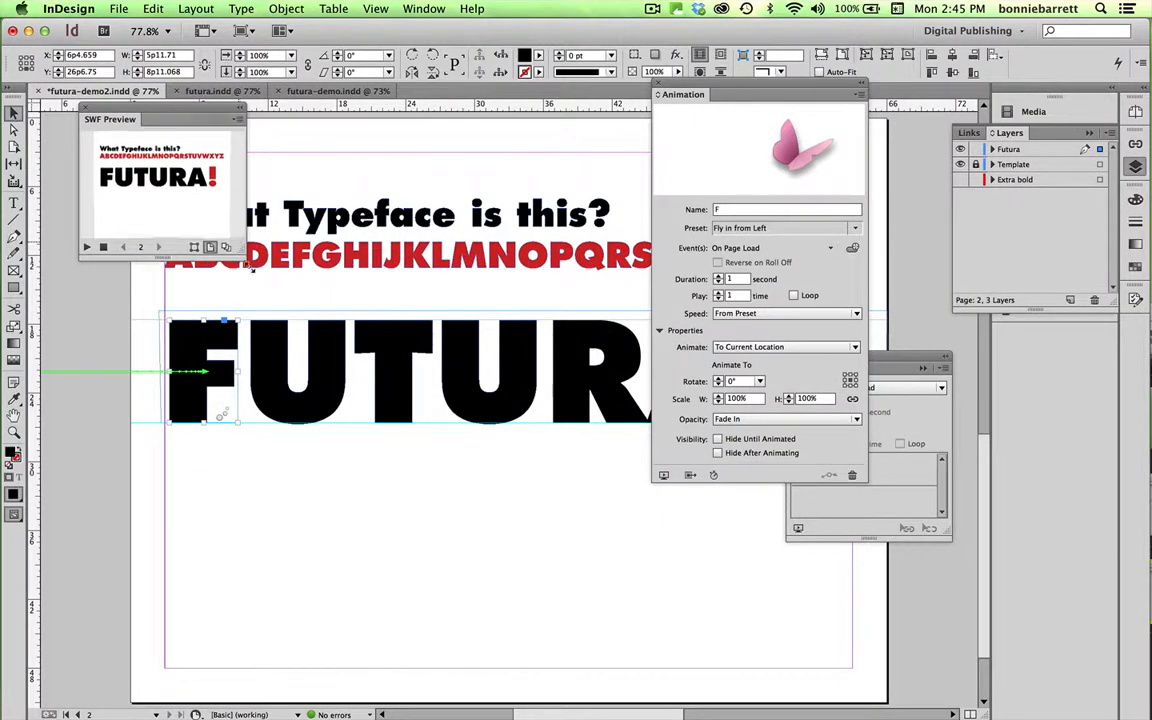
drag(251, 268, 606, 611)
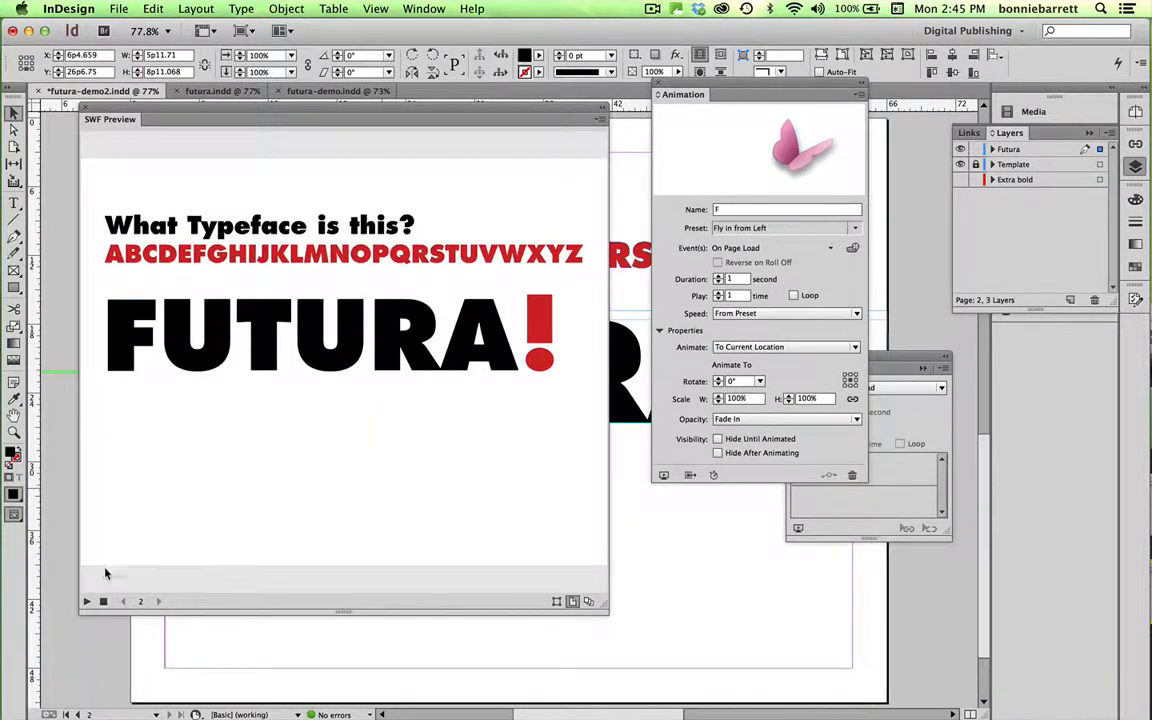
click(87, 601)
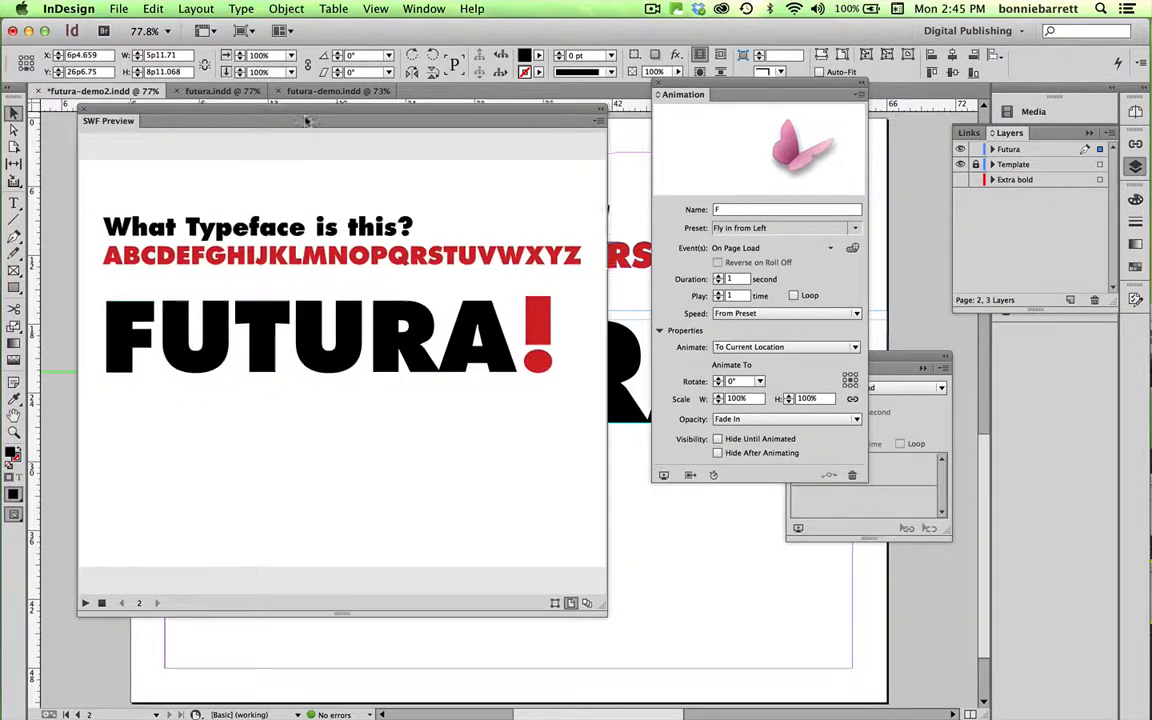
drag(308, 115, 313, 581)
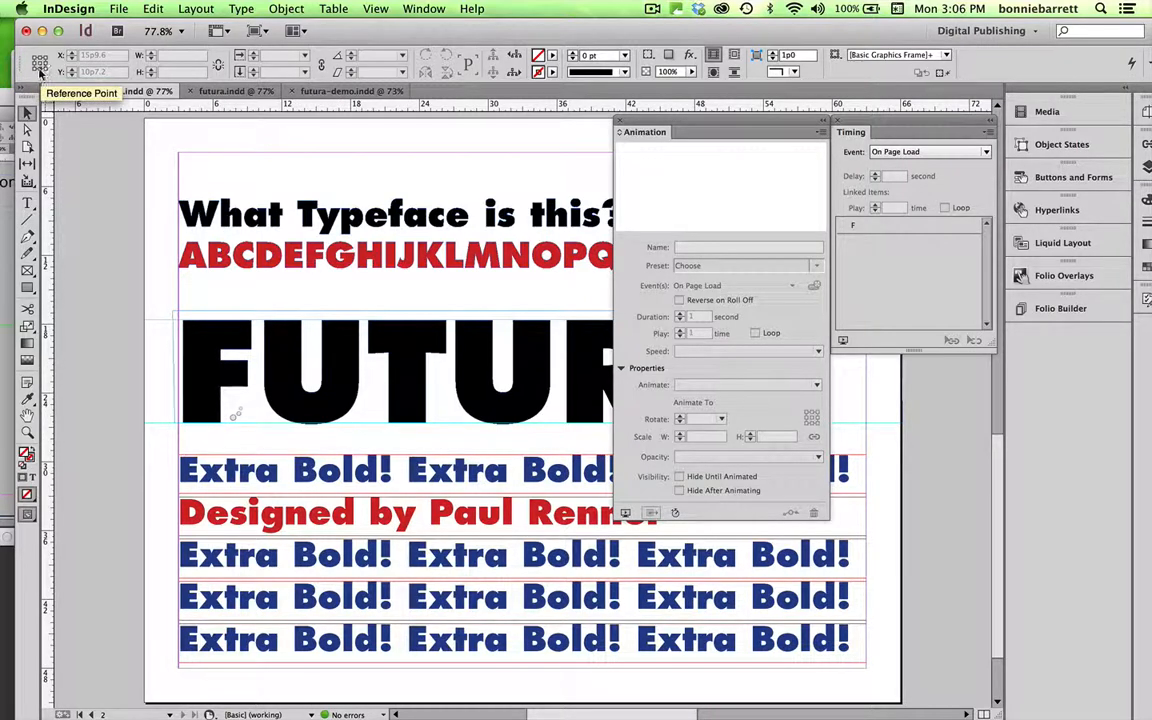
Rotate the first U of the headline 90° clockwise over the tinted template
click(279, 332)
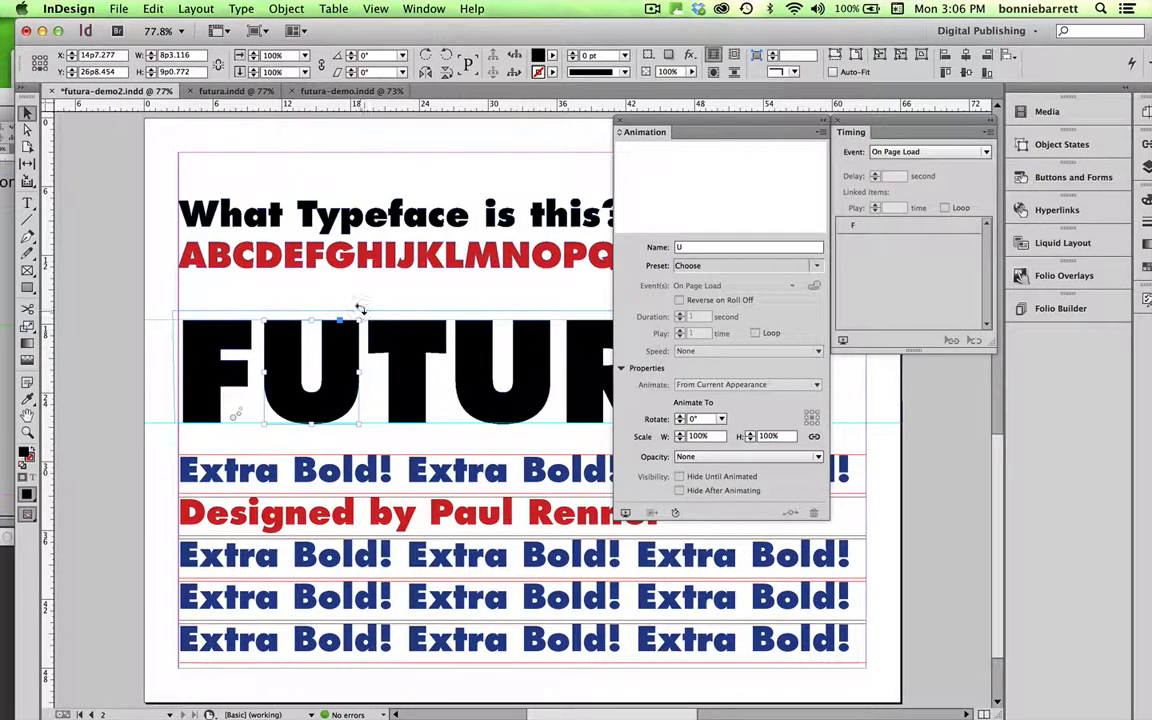
drag(359, 311, 330, 412)
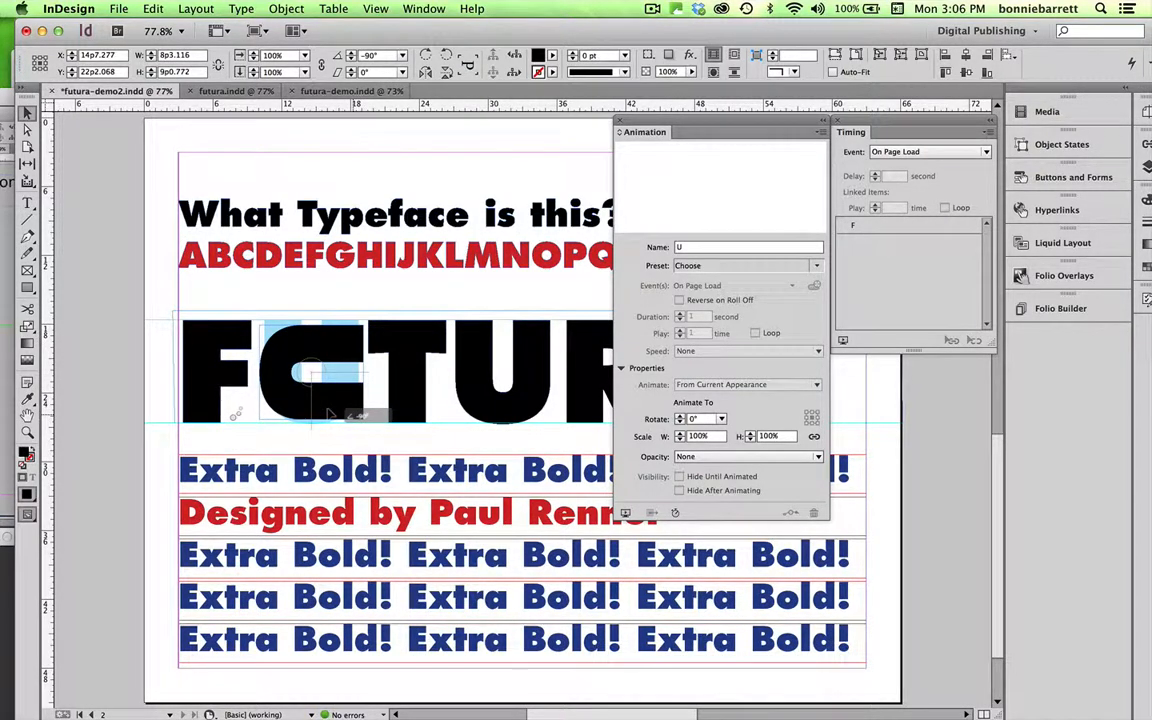
drag(330, 412, 330, 412)
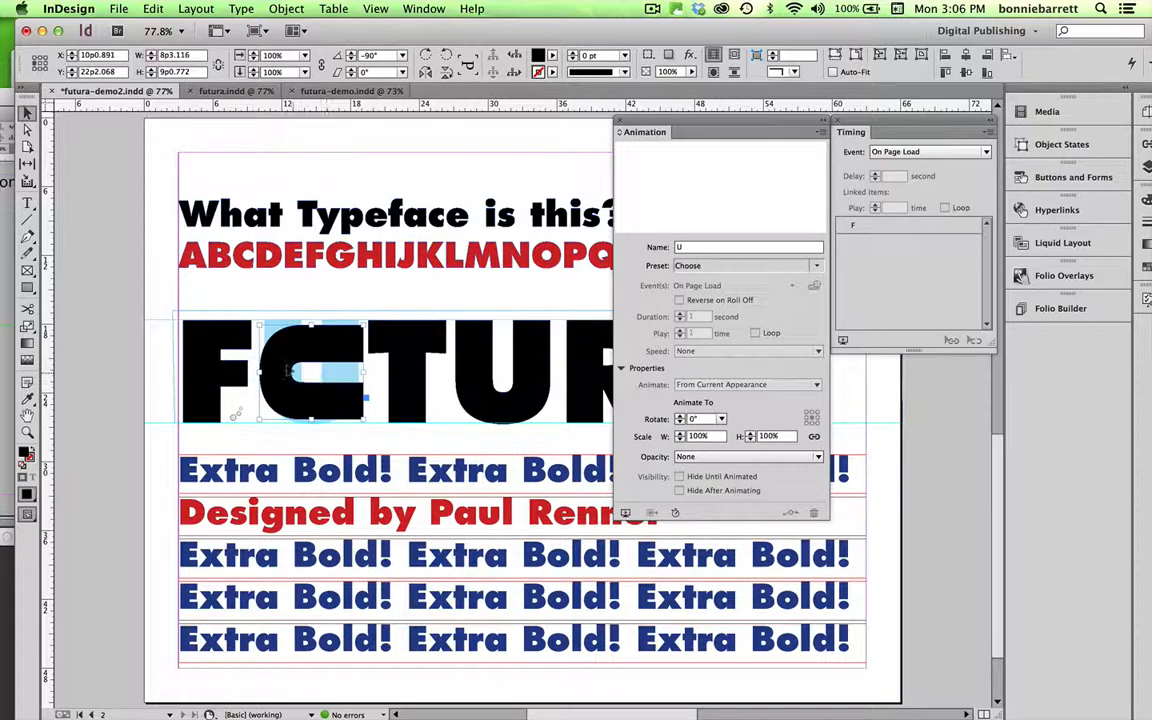
Name the rotated letter U and apply the Rotate 90° CCW animation preset to it
click(662, 246)
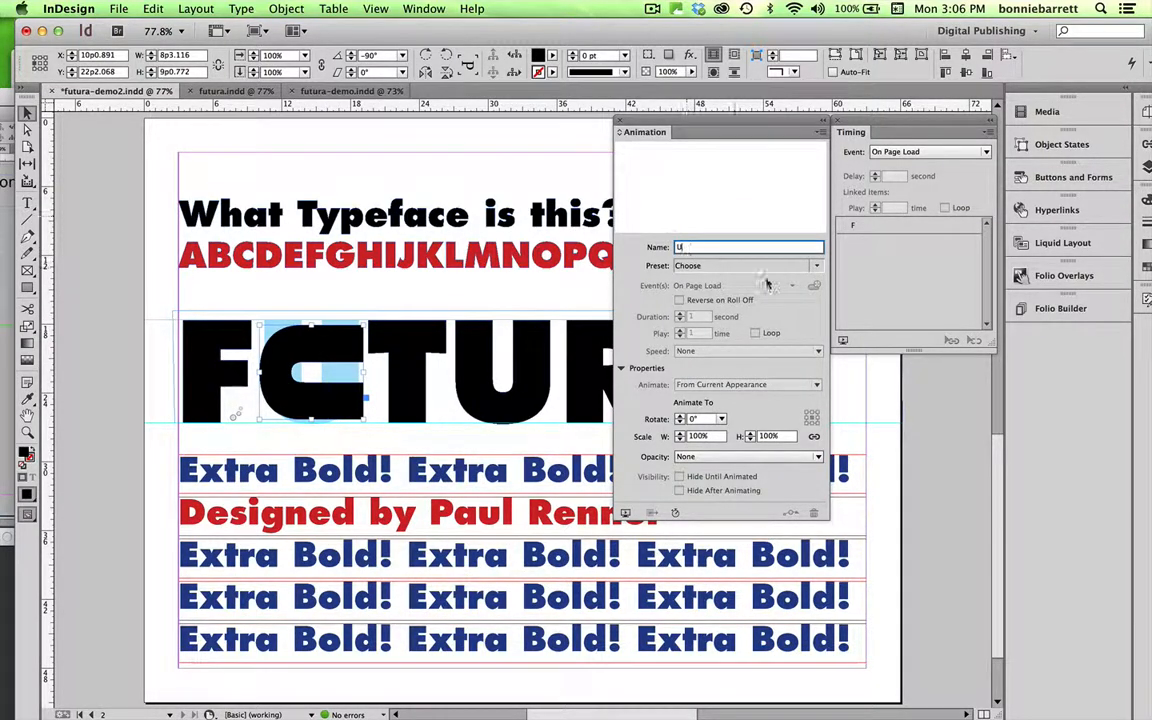
click(815, 264)
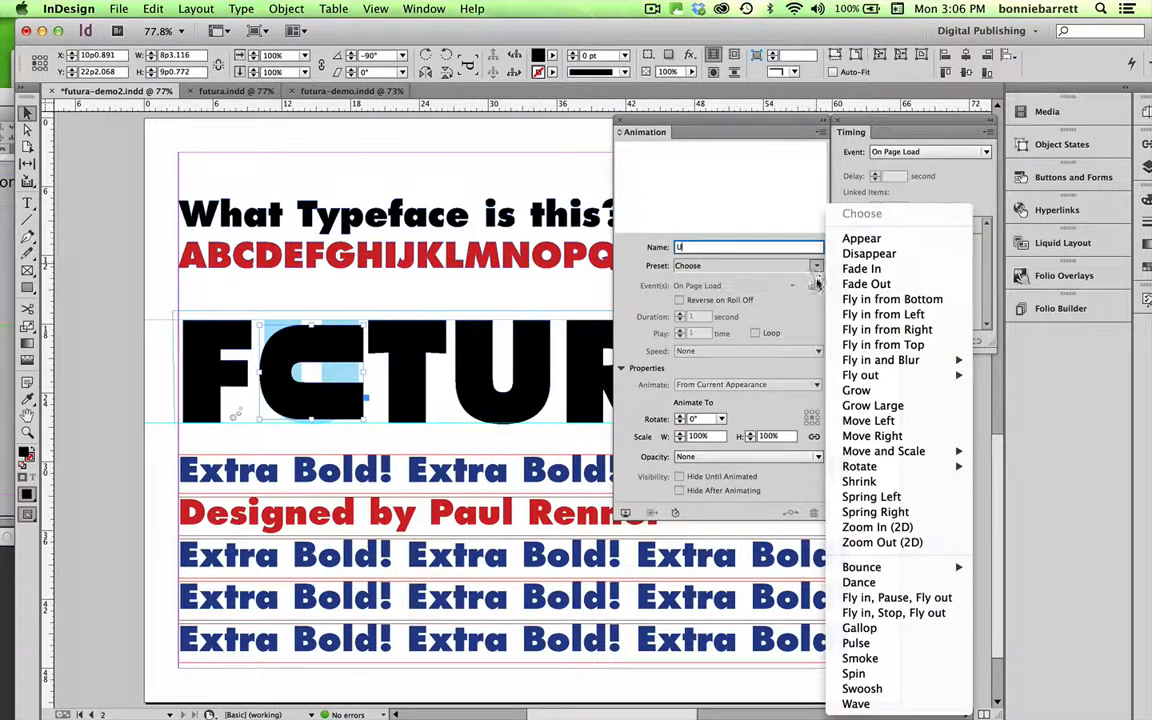
mouse_move(860, 466)
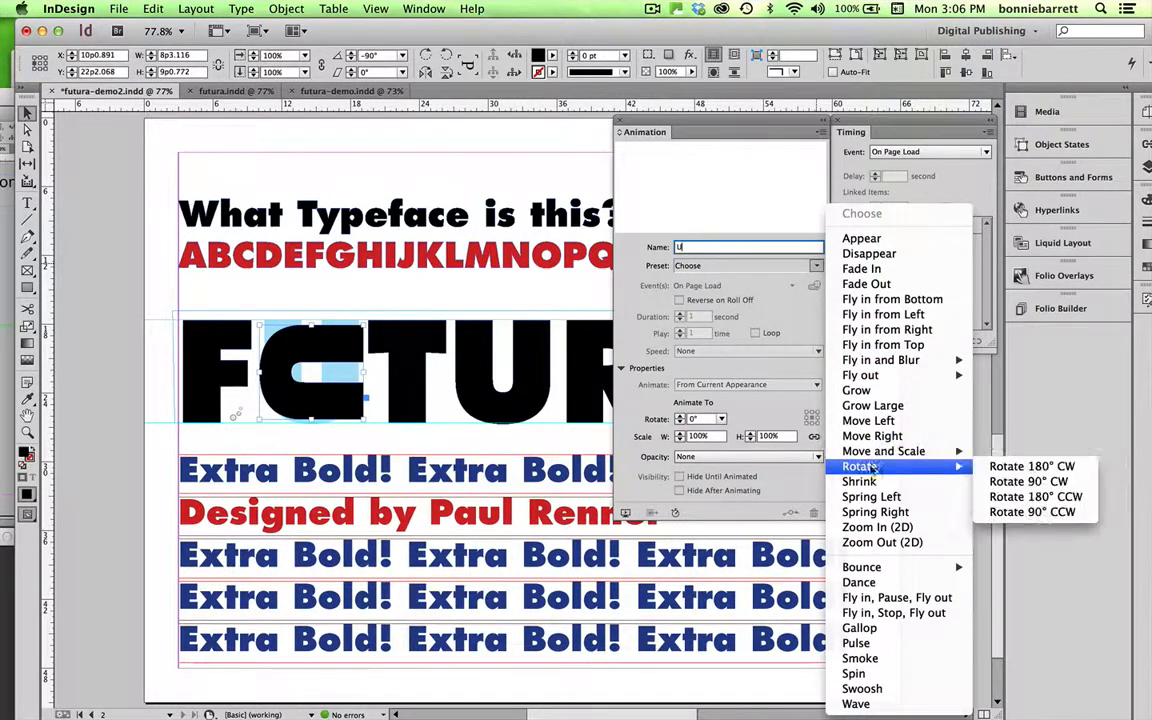
click(1041, 514)
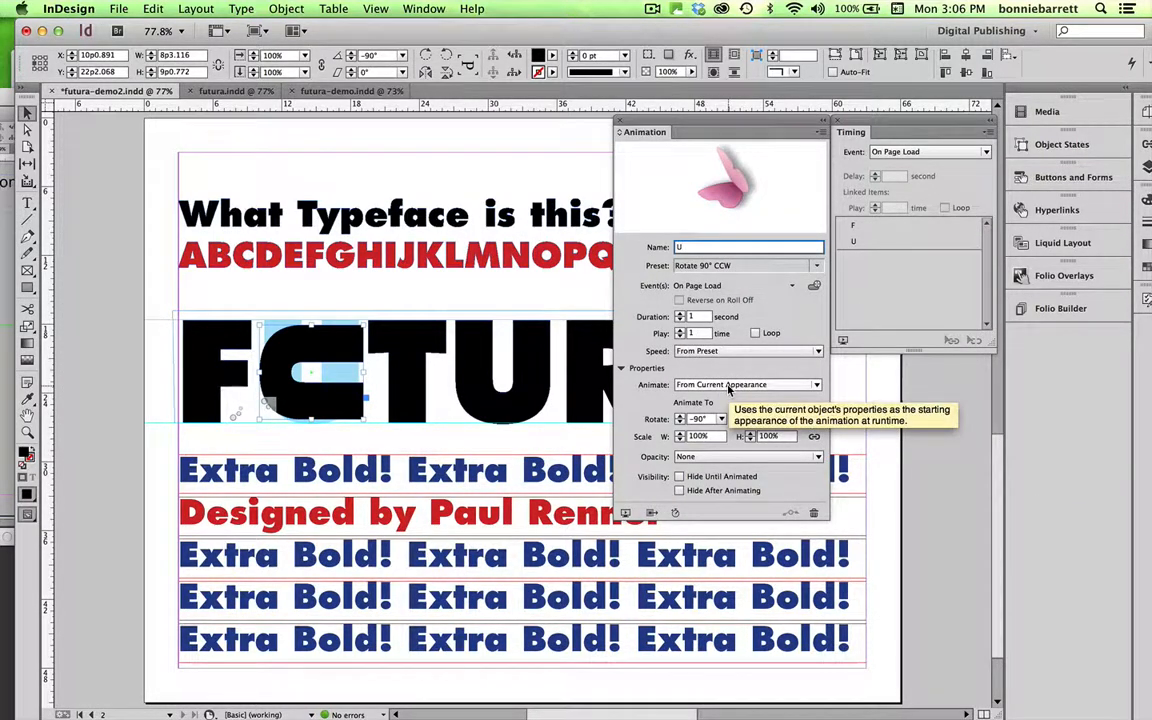
Set the U animation to Fade In opacity and Hide Until Animated, and check it in the SWF preview
click(710, 457)
click(714, 489)
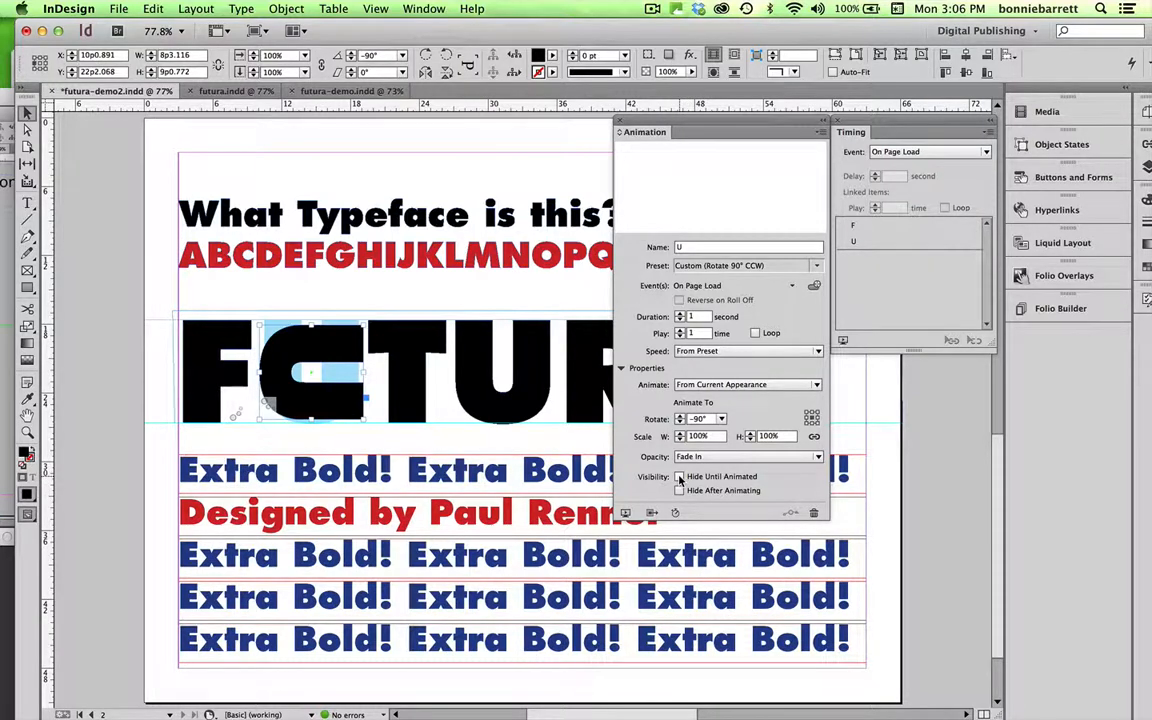
click(680, 477)
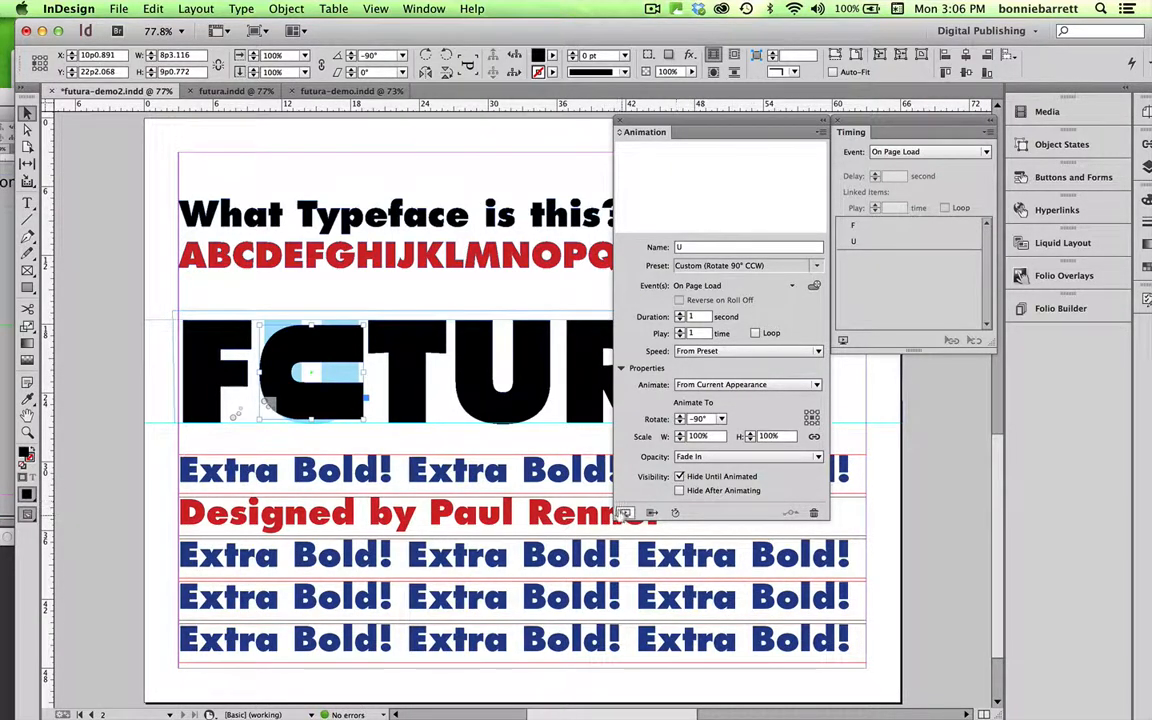
click(624, 512)
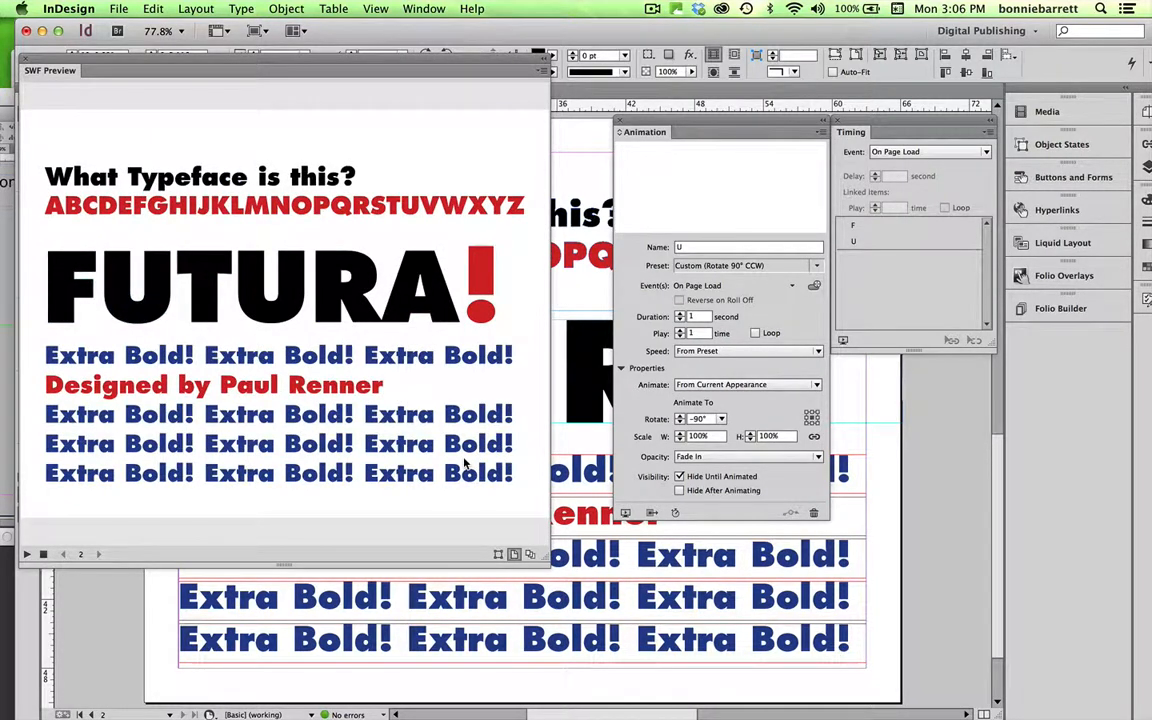
click(25, 63)
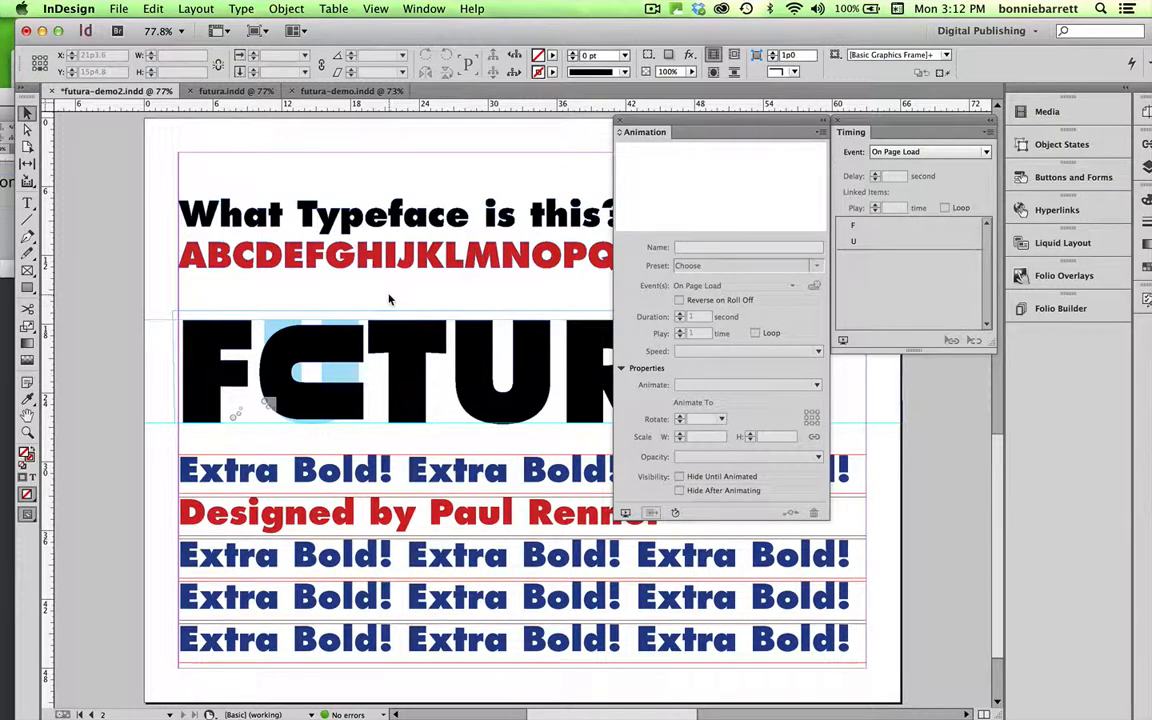
Scale the T to 50% in both directions from its bottom centre with the Scale tool
click(399, 372)
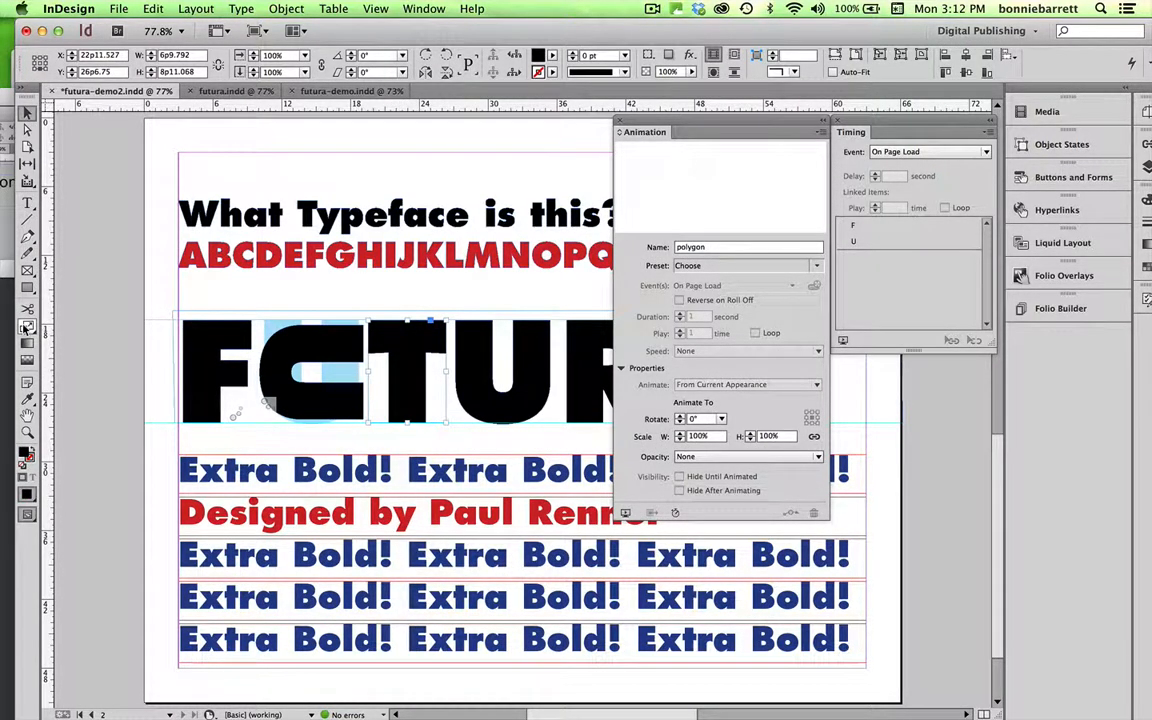
click(27, 328)
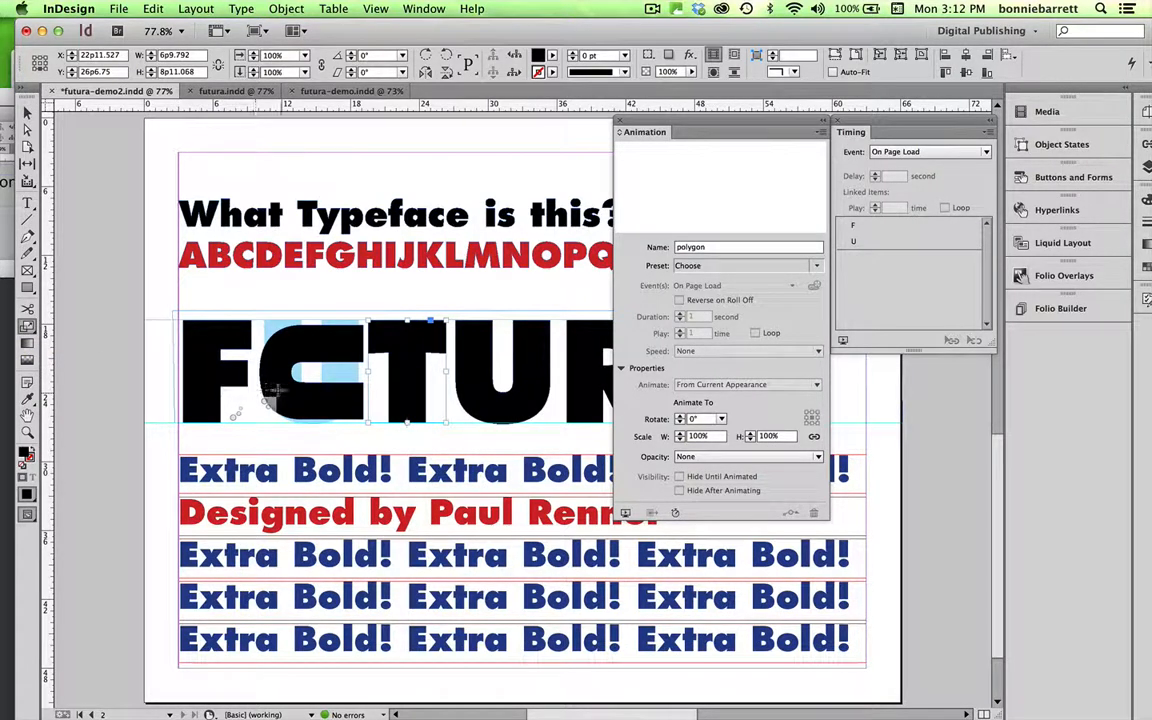
alt+click(404, 417)
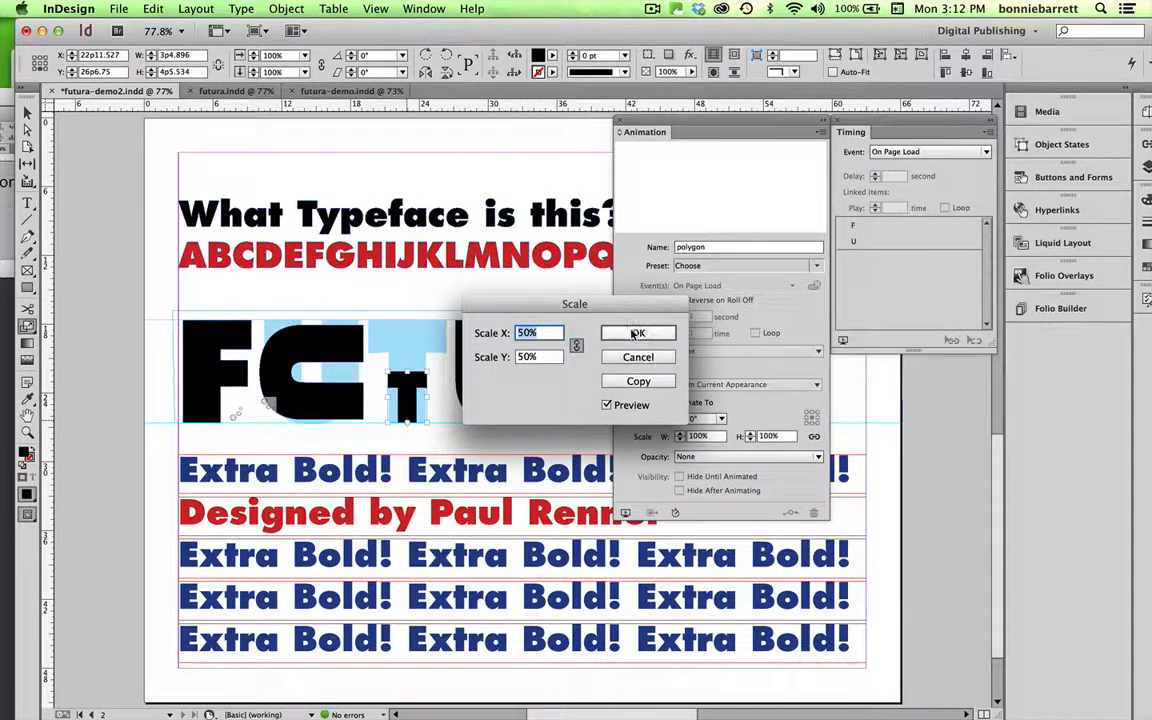
click(633, 335)
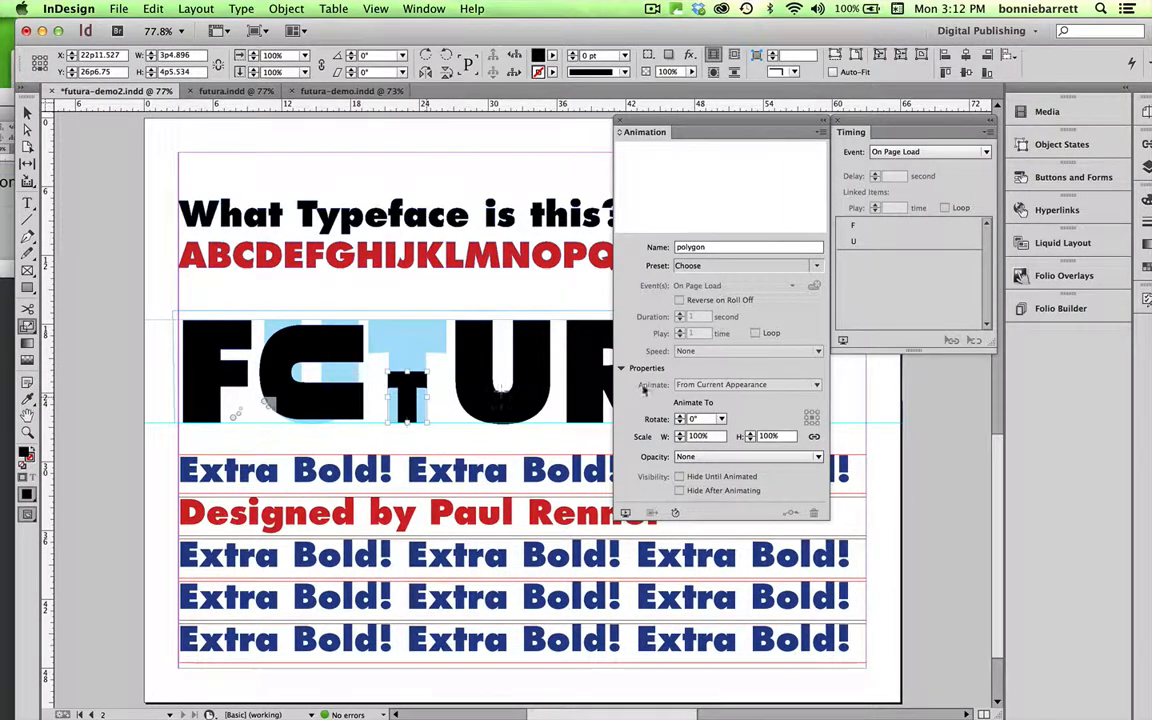
Name the reduced letter T and apply the Grow preset with its animation origin at the bottom centre
double_click(711, 250)
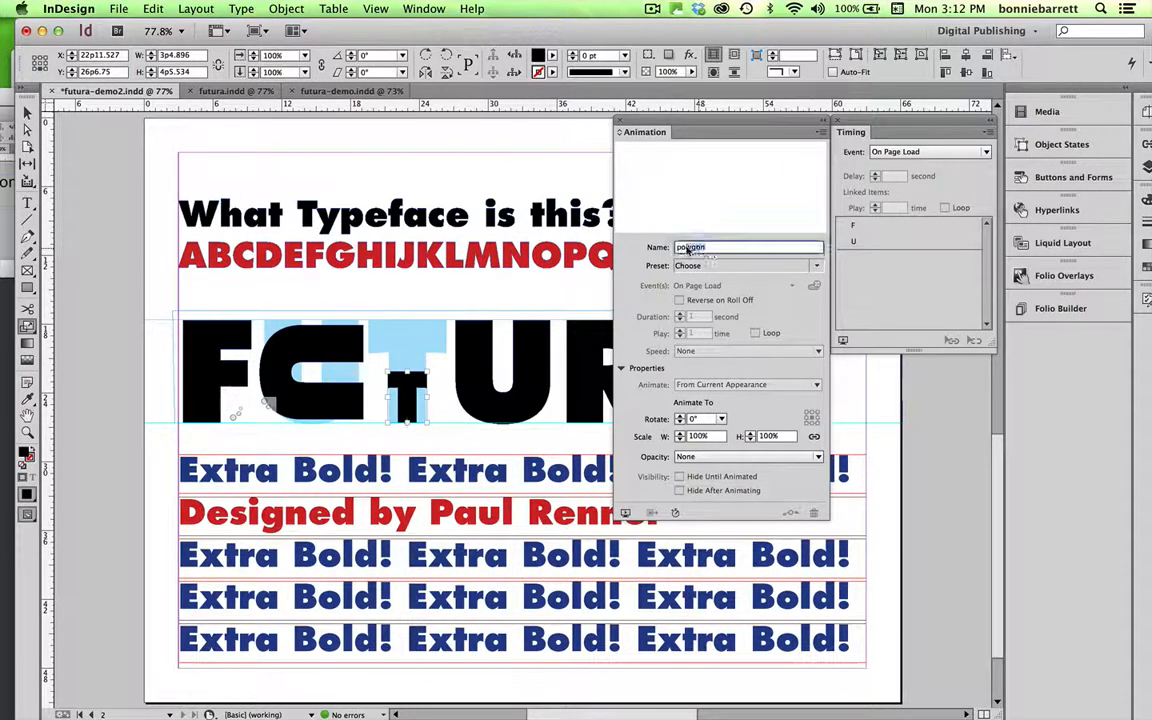
text(T)
click(818, 265)
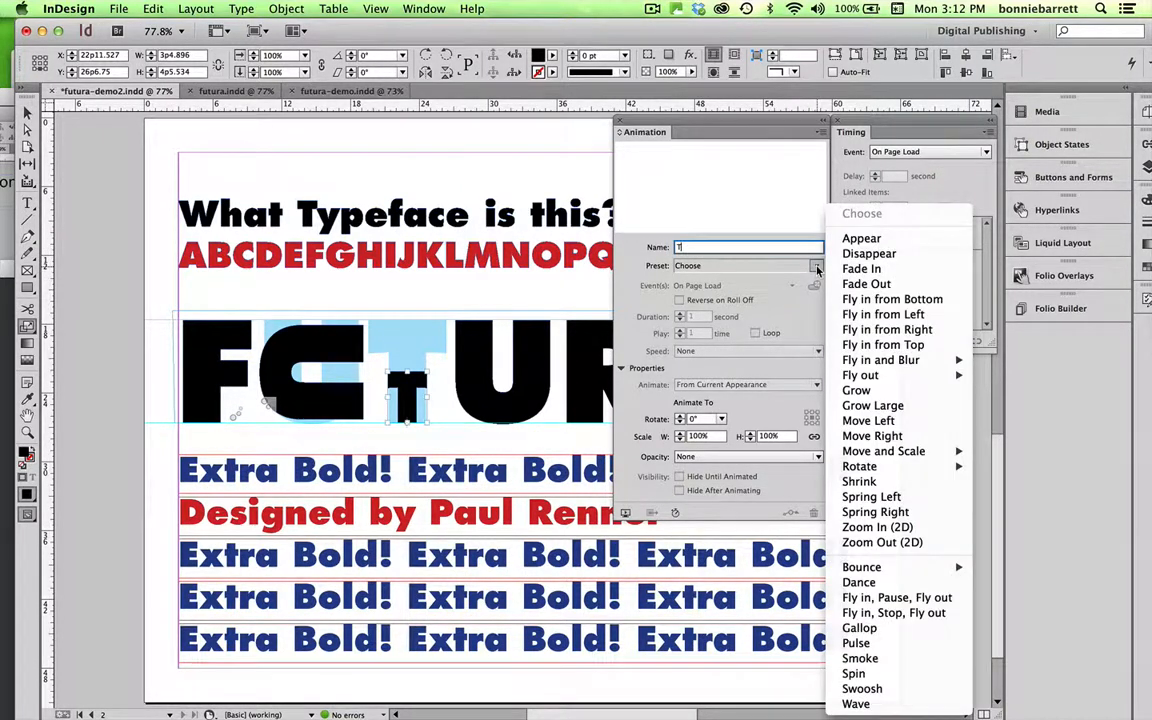
click(855, 391)
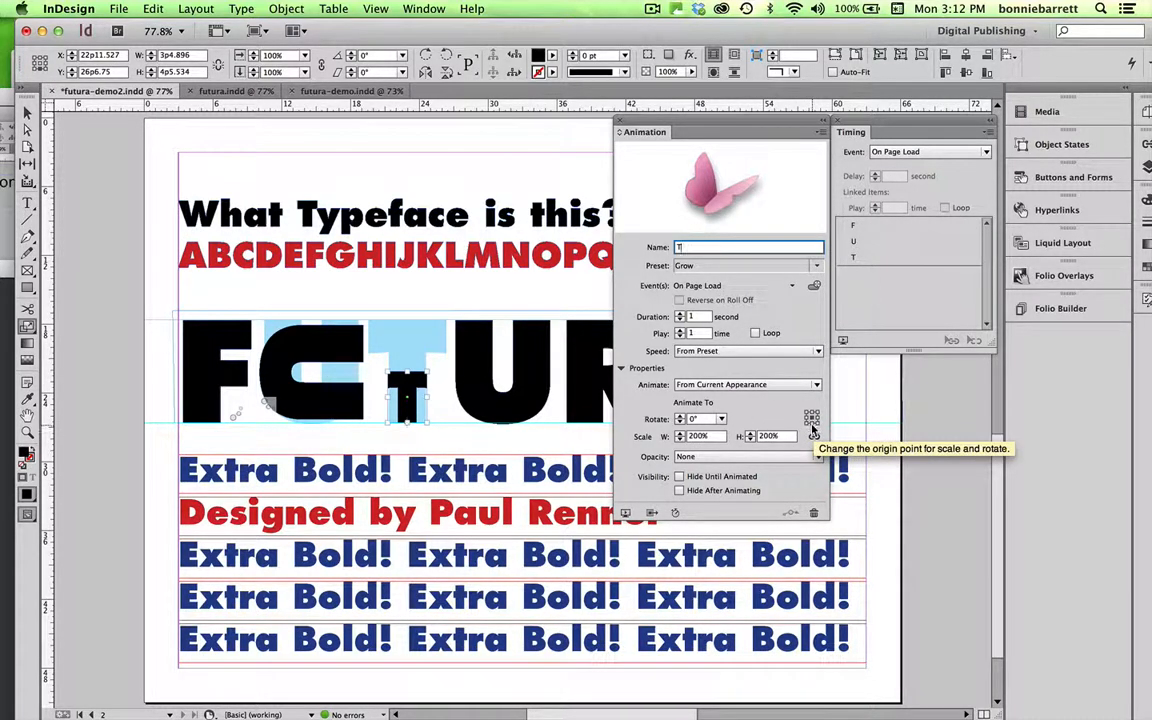
click(812, 430)
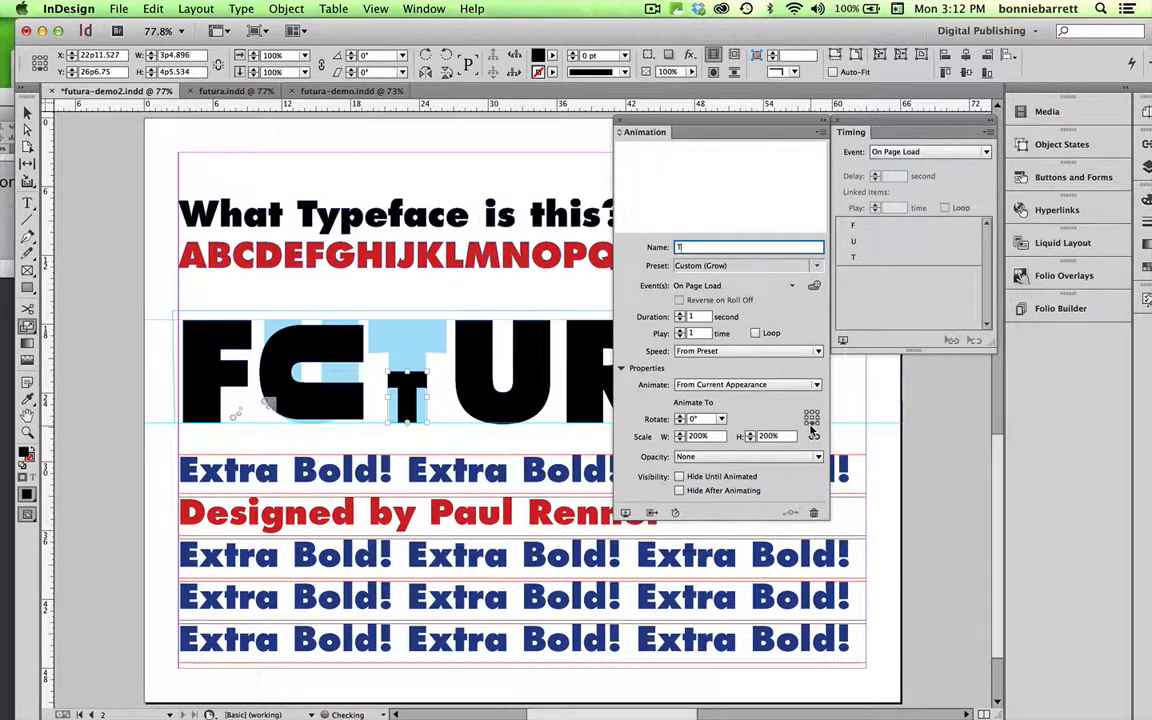
Keep the T animation's opacity at None, set it to Hide Until Animated, and play it in the SWF preview
click(722, 458)
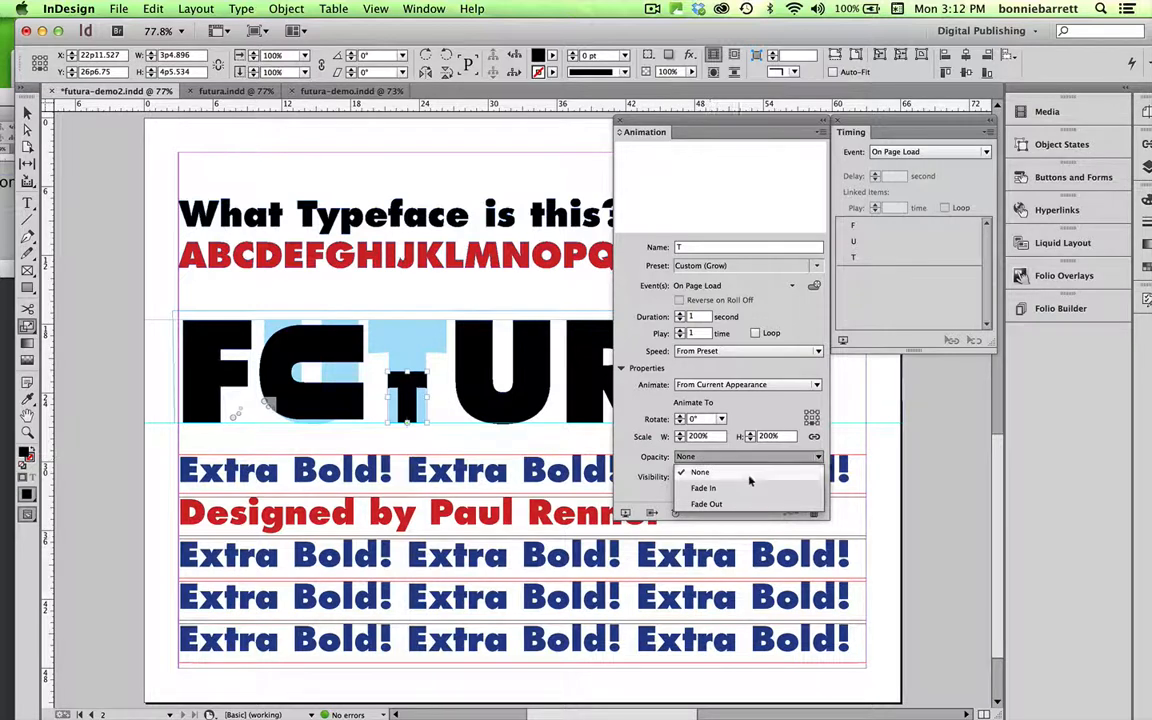
click(651, 496)
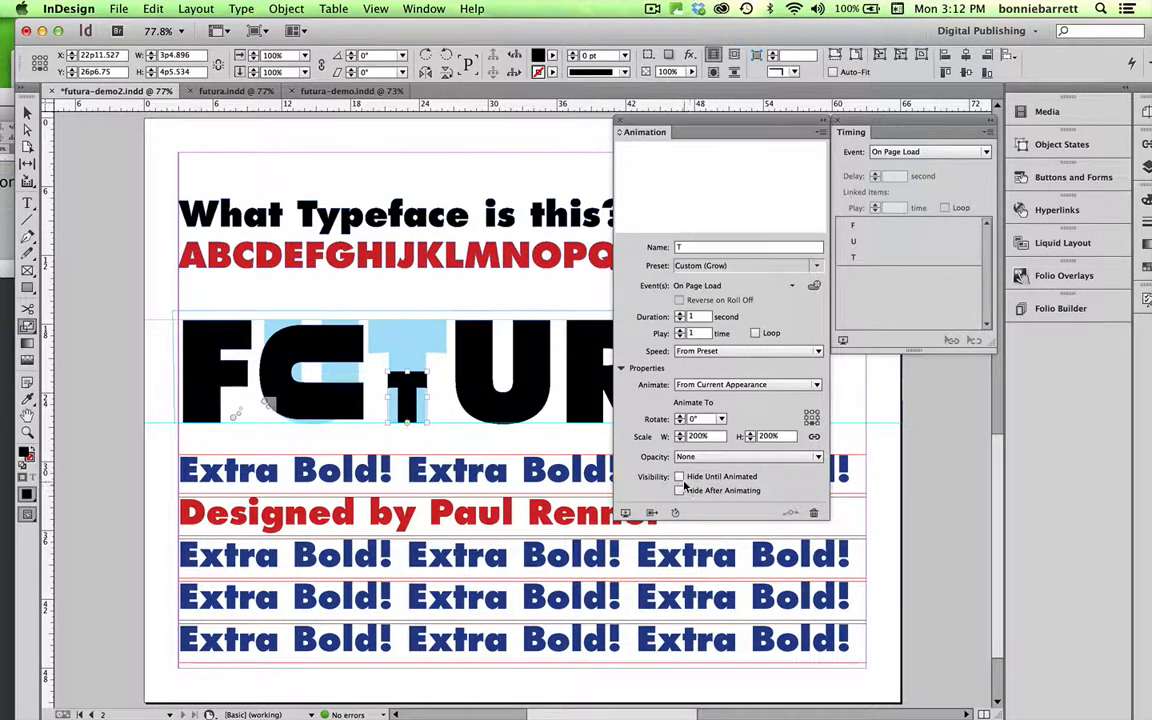
click(679, 477)
click(626, 512)
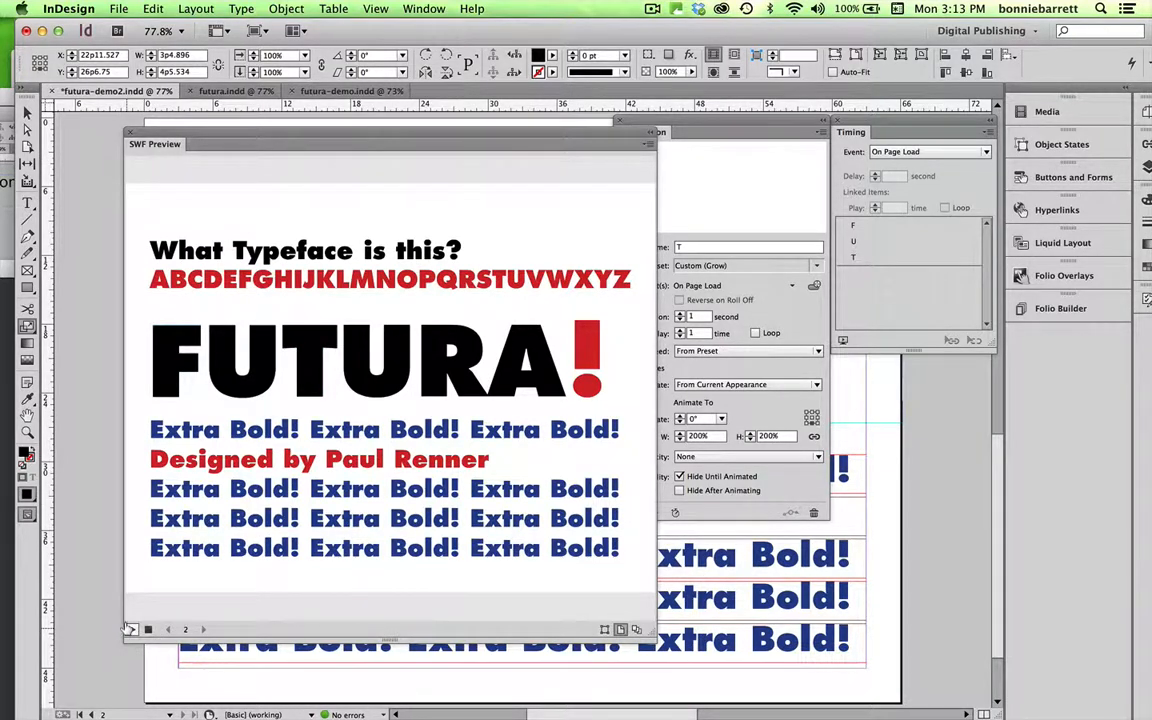
click(130, 628)
click(129, 134)
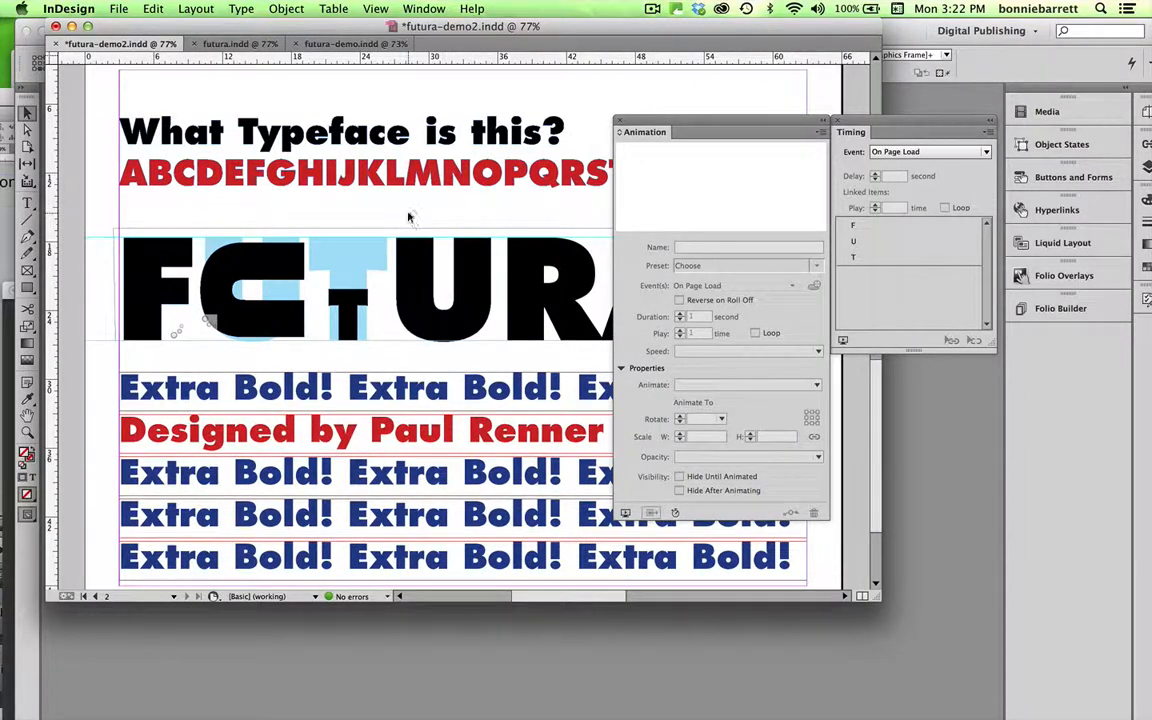
Apply the Spin preset with Hide Until Animated to the second U and play the animations in the SWF preview
click(472, 314)
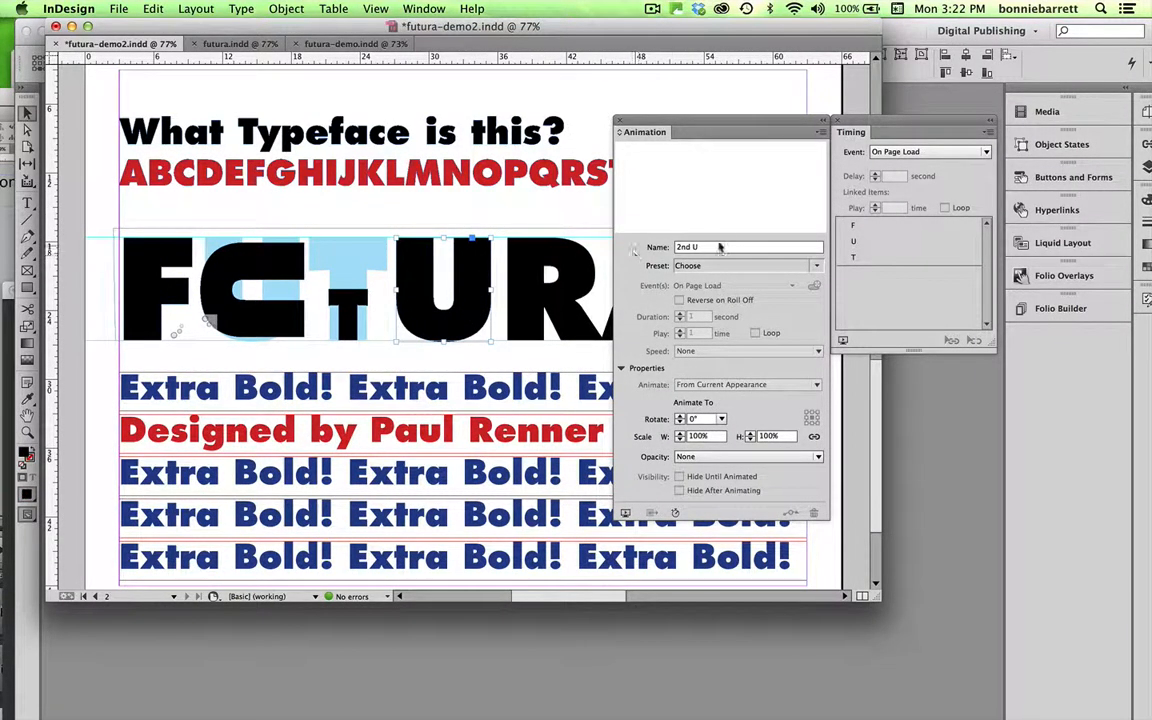
click(816, 266)
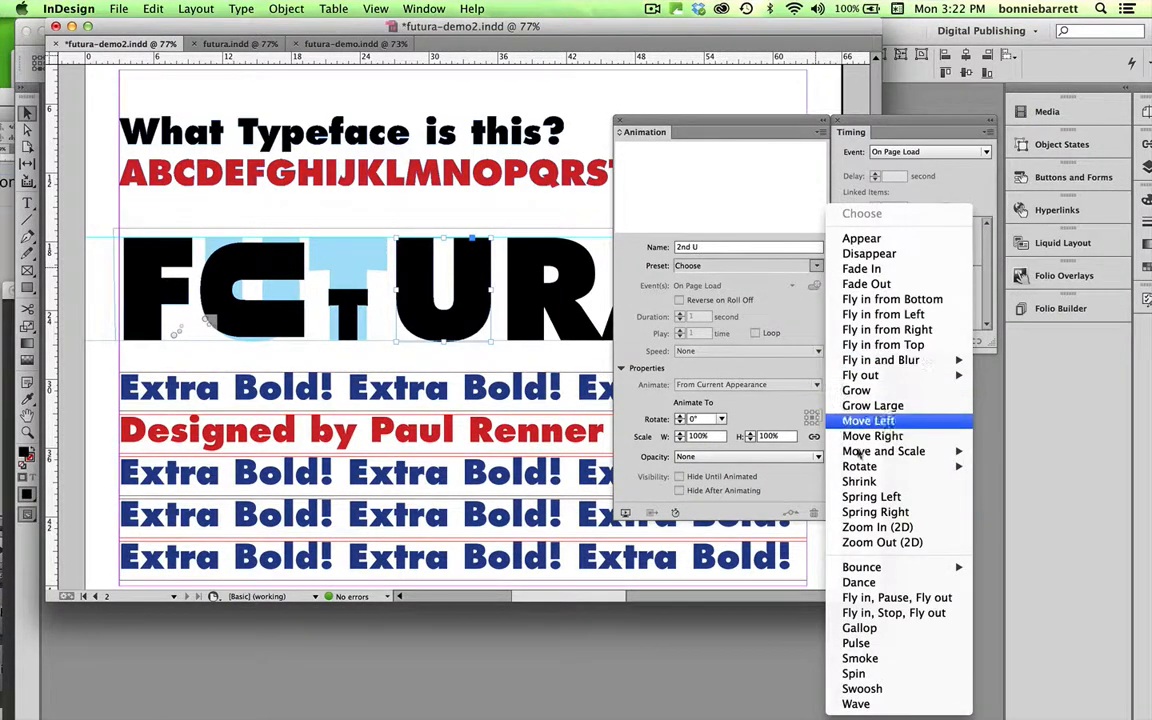
click(855, 674)
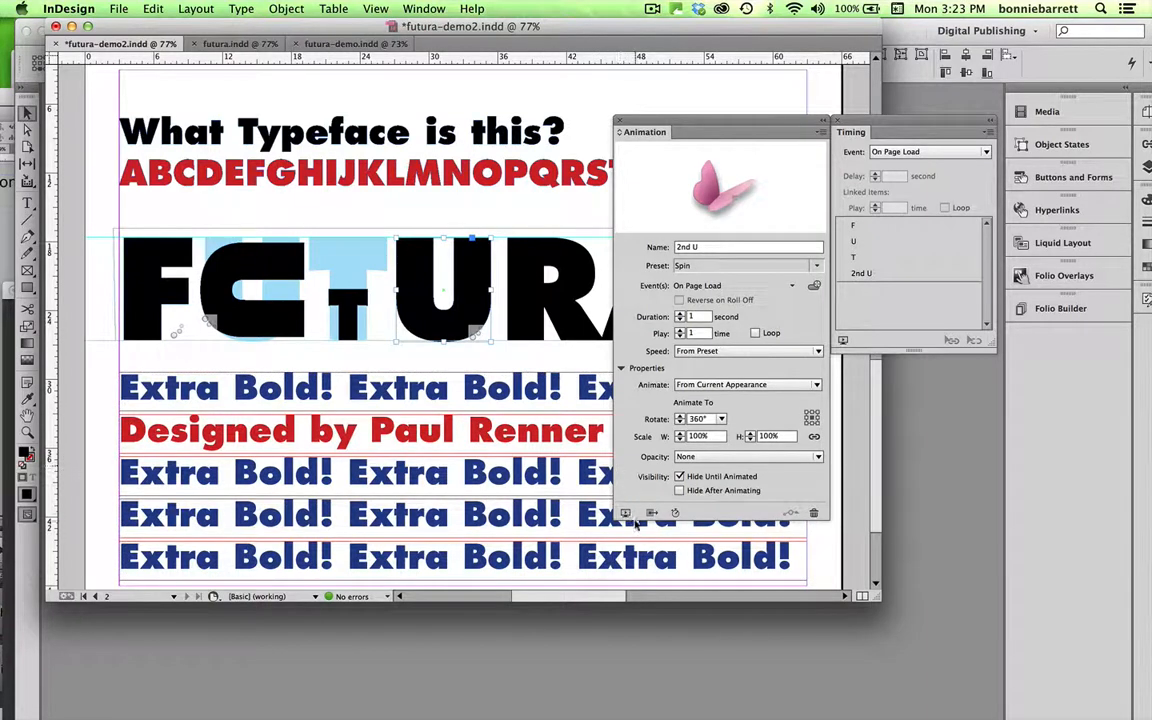
click(623, 512)
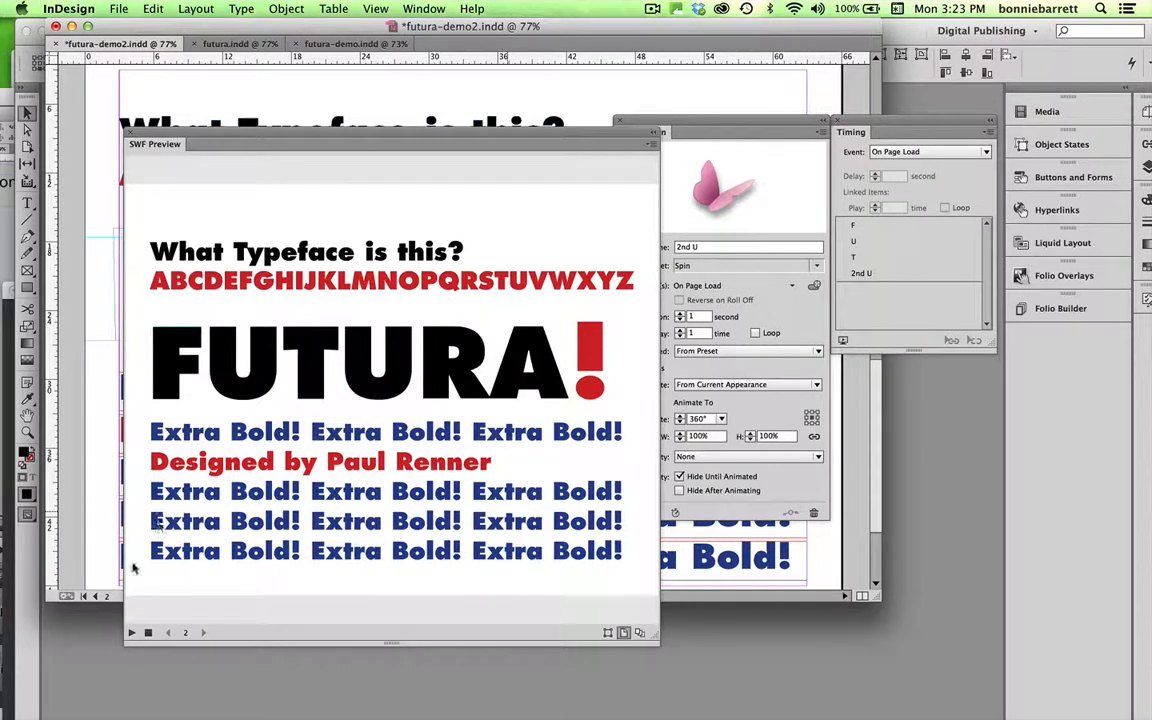
click(130, 632)
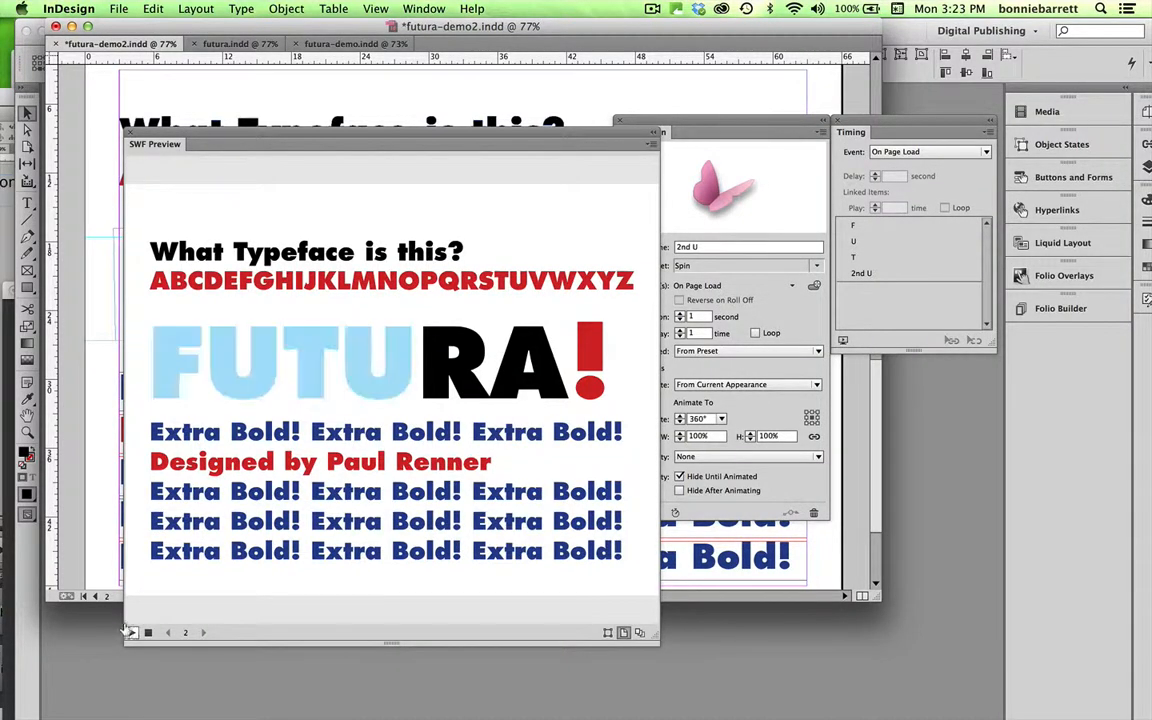
click(122, 126)
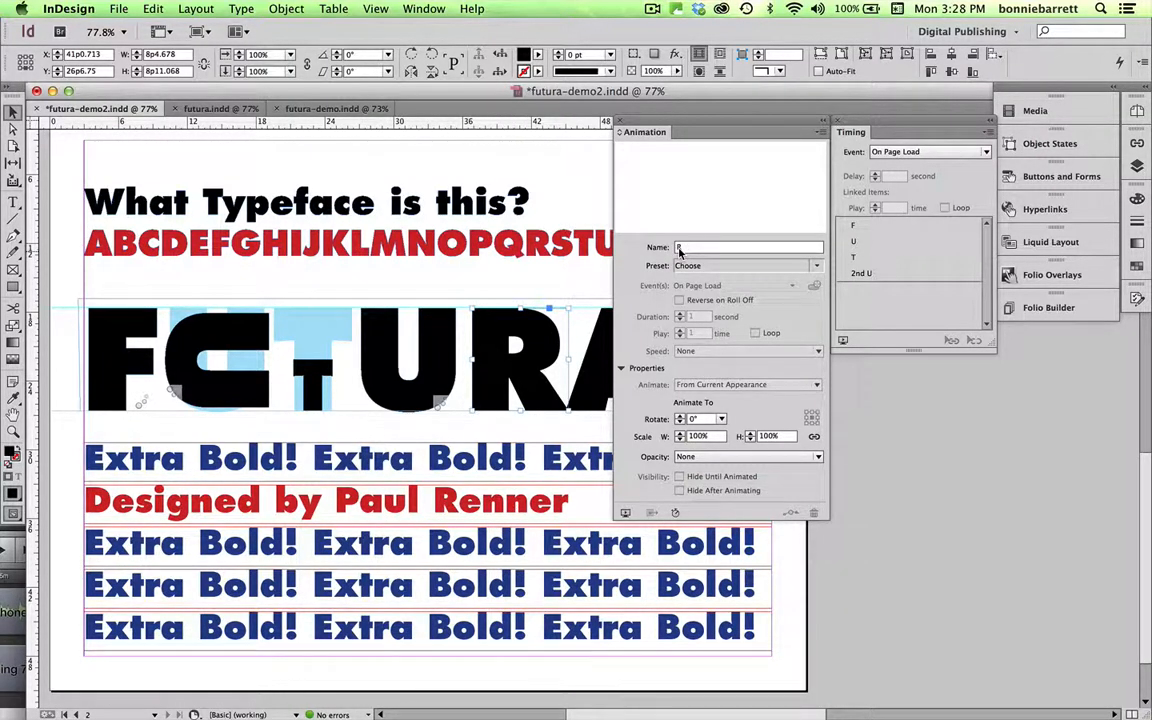
Apply the Fly in from Top preset with Hide Until Animated to the R and check it in the SWF preview
click(816, 266)
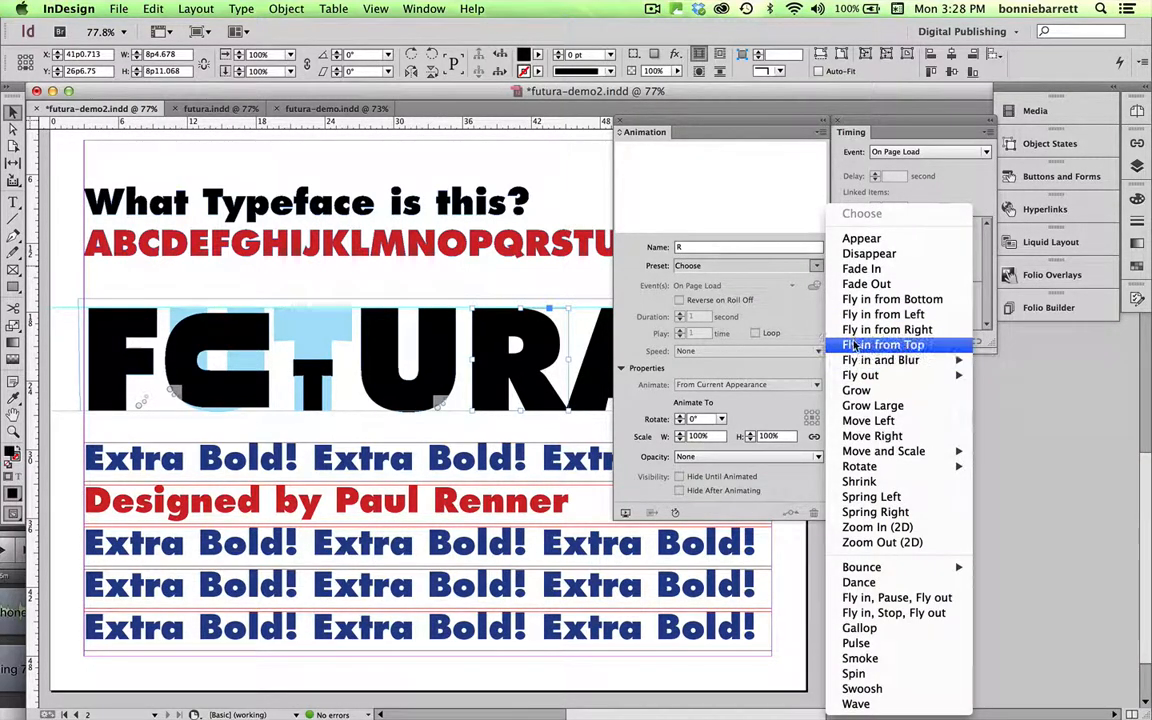
click(883, 344)
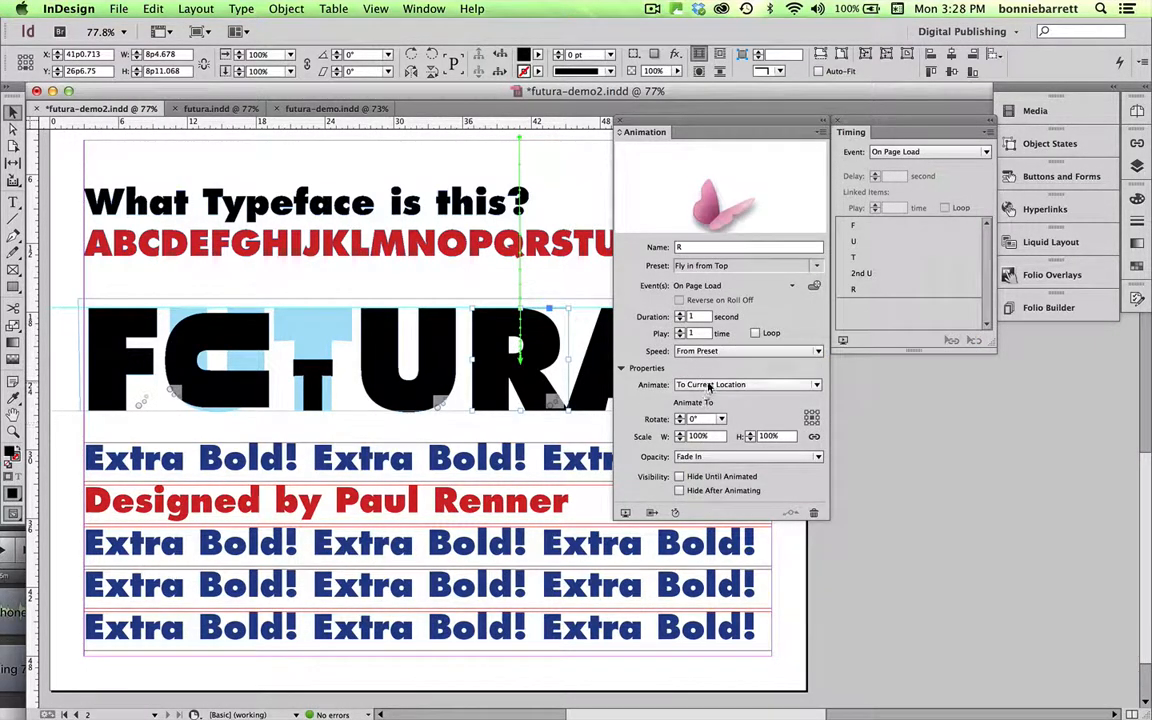
click(679, 477)
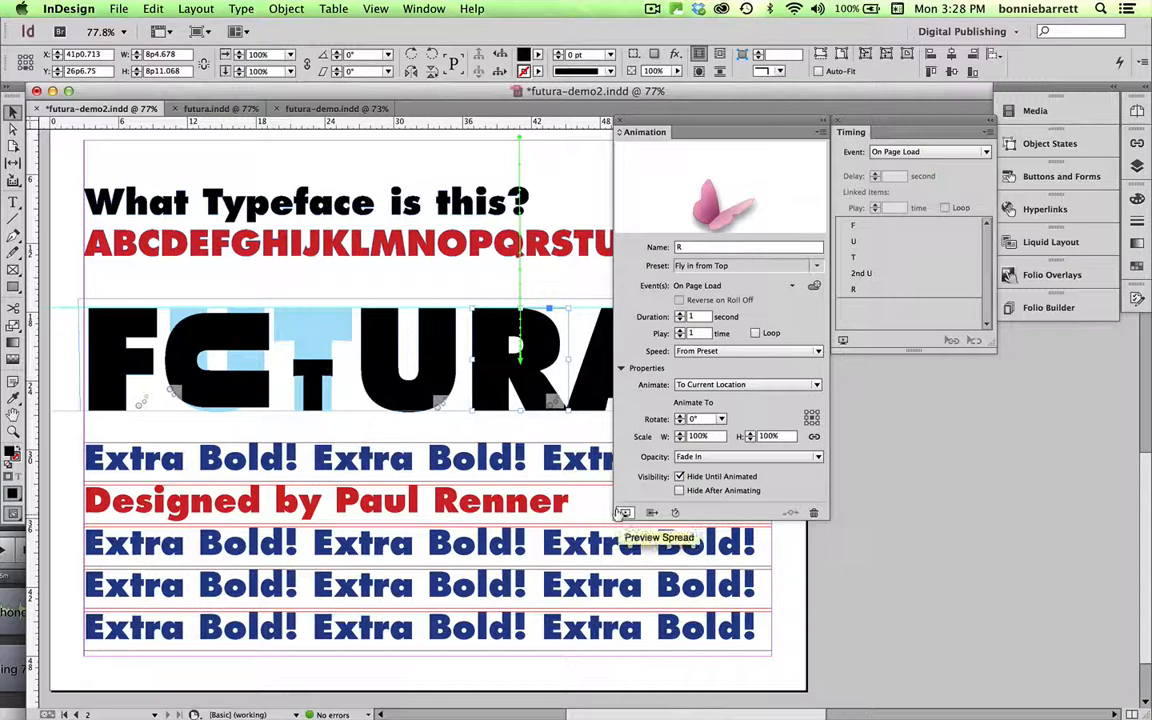
click(625, 513)
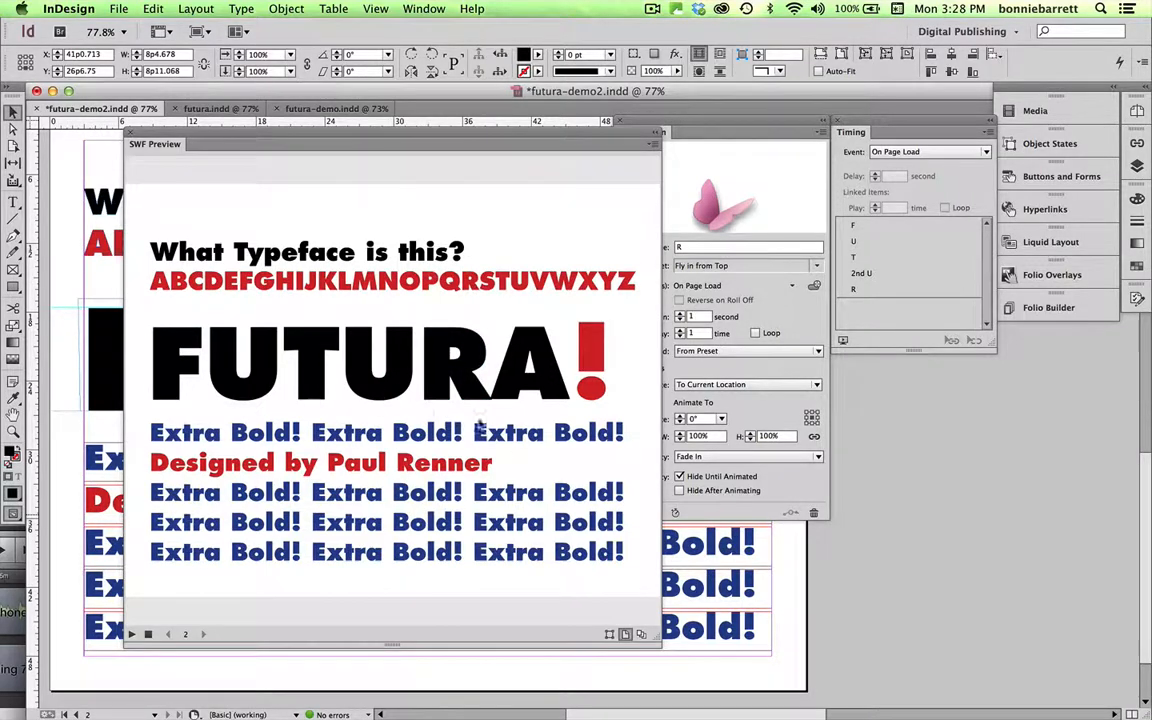
click(130, 135)
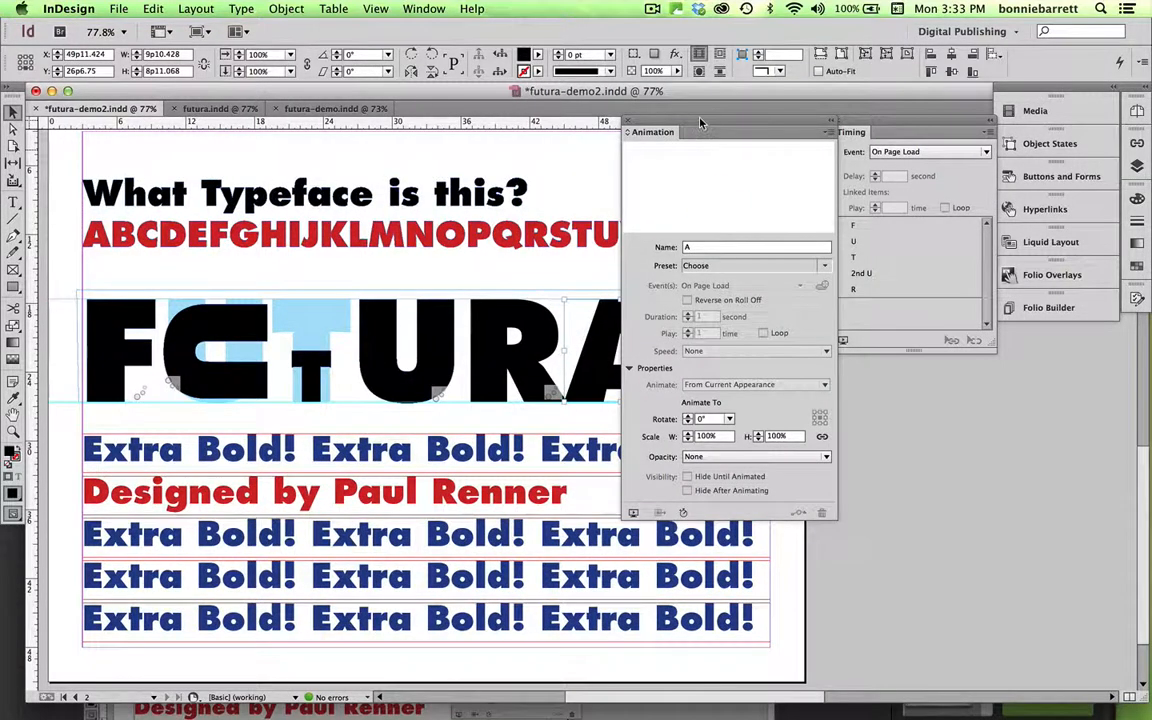
Apply the Bounce Right (large) preset to the A, animating To Current Appearance with Hide Until Animated
drag(700, 122, 887, 243)
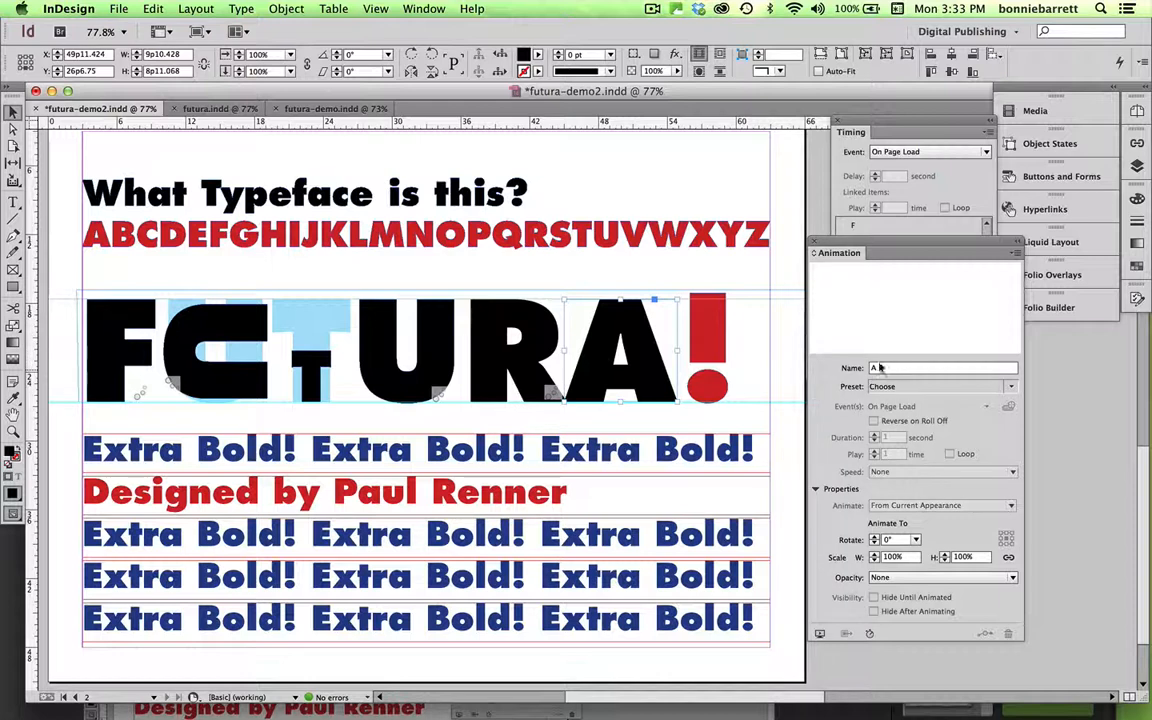
click(1012, 384)
mouse_move(986, 568)
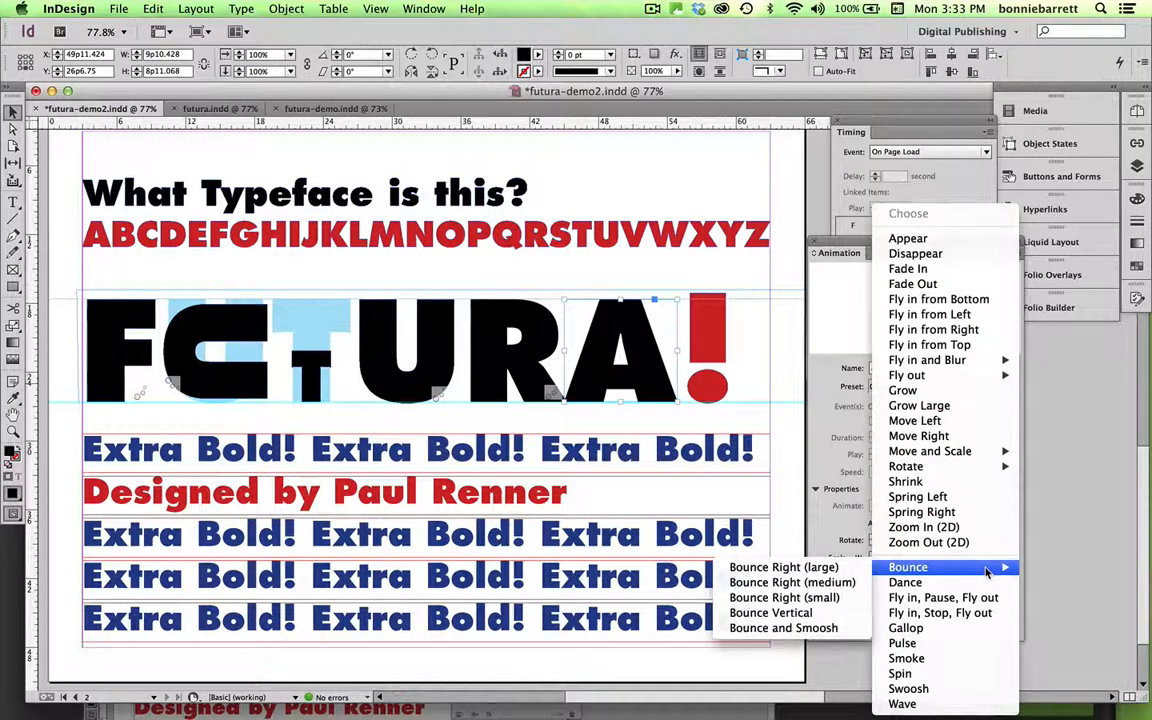
click(826, 568)
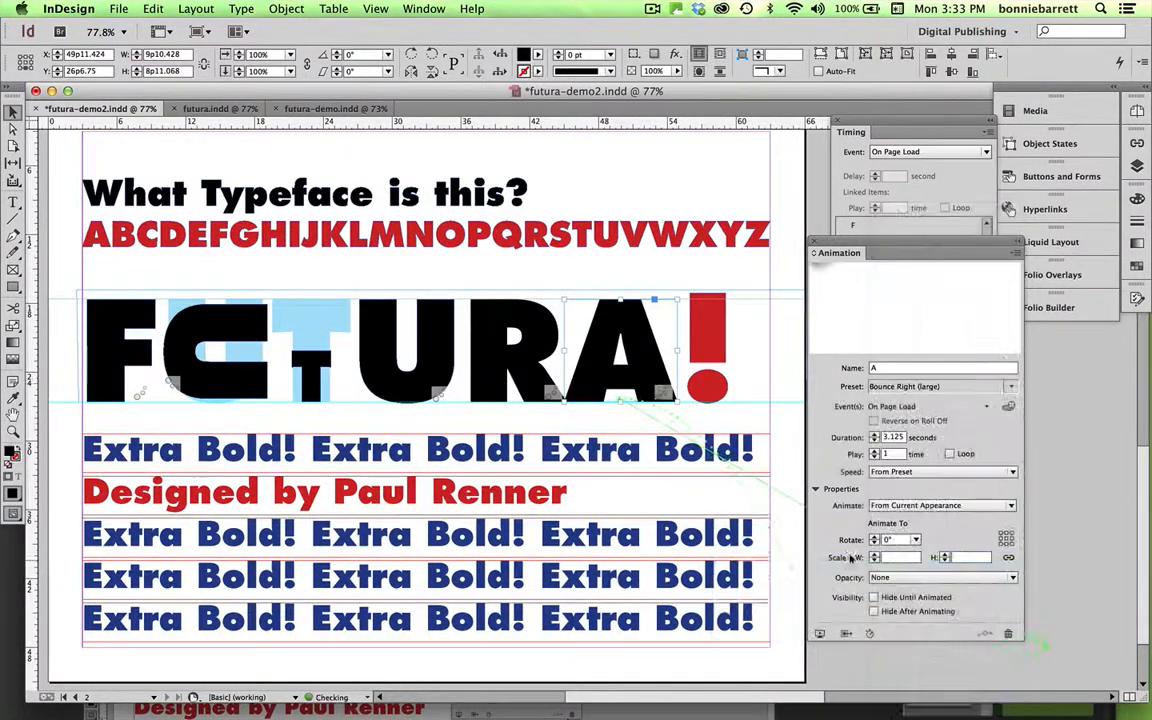
click(915, 506)
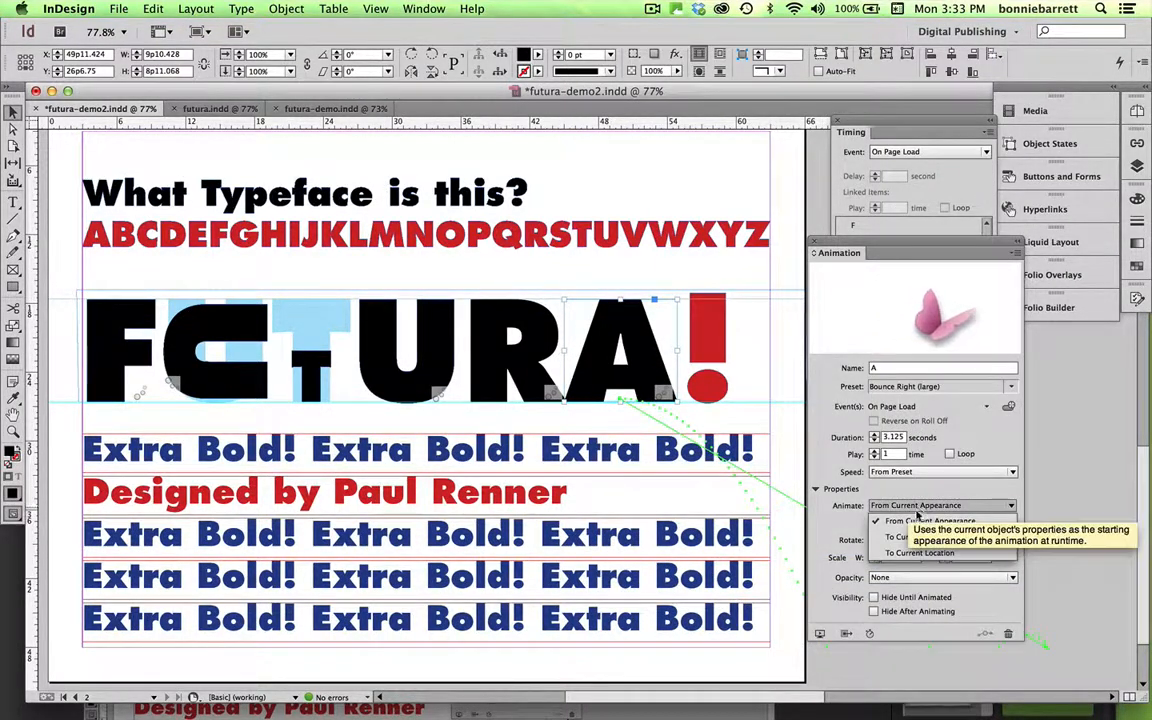
click(920, 537)
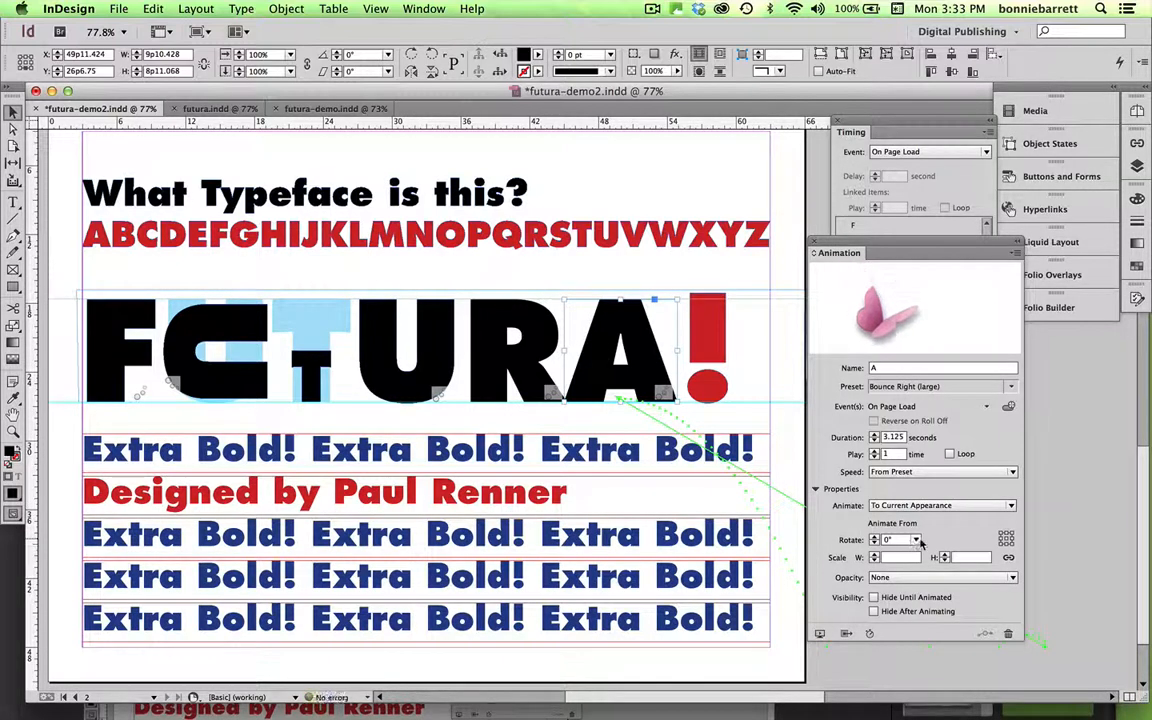
click(874, 597)
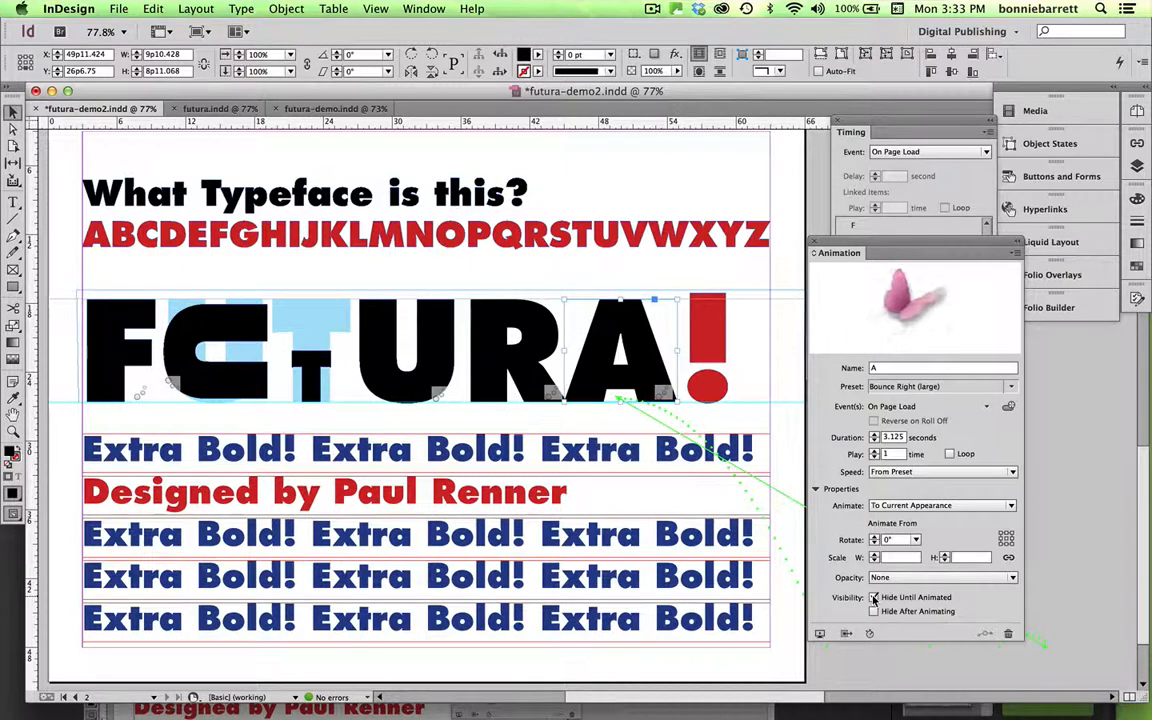
Play the animations including the bouncing A in the SWF preview and close the preview
click(819, 633)
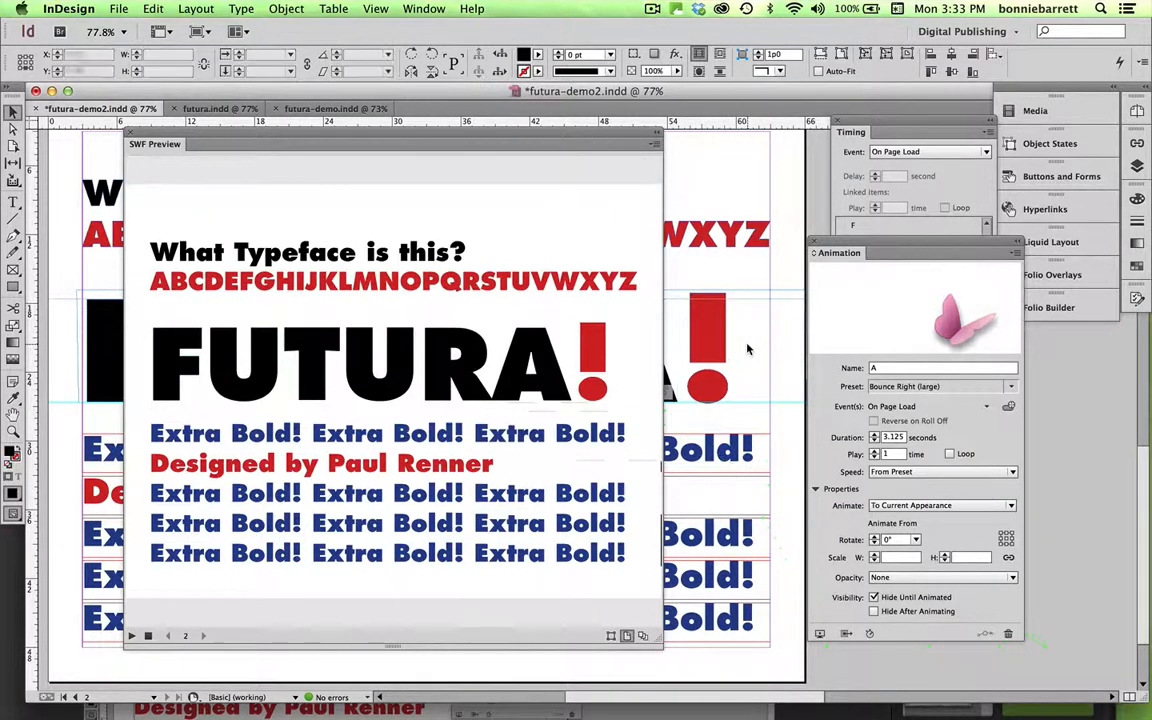
click(684, 283)
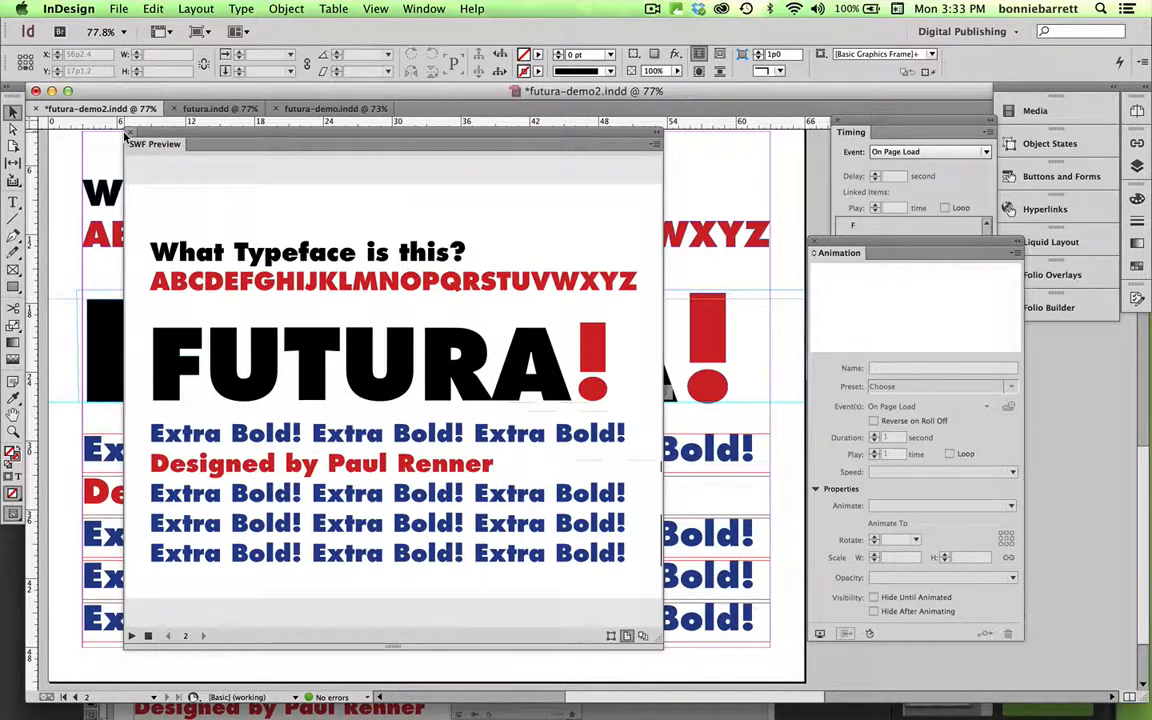
click(130, 133)
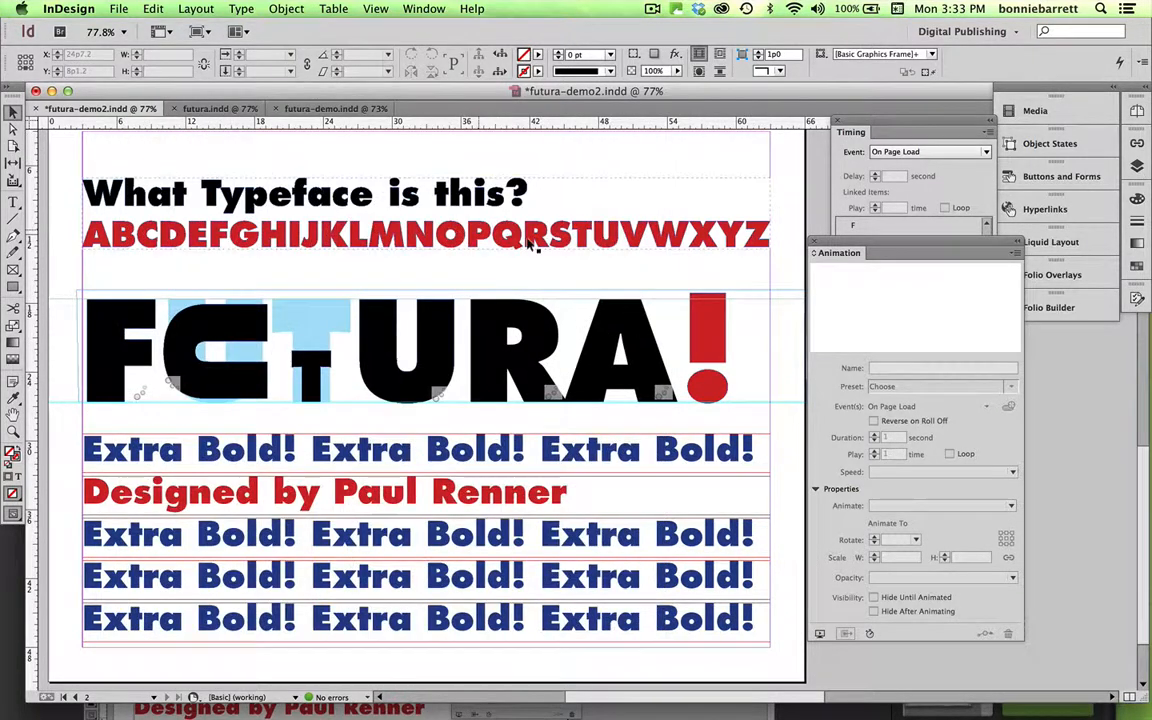
Name the red exclamation mark ! and apply the Bounce and Smoosh preset to it
click(712, 325)
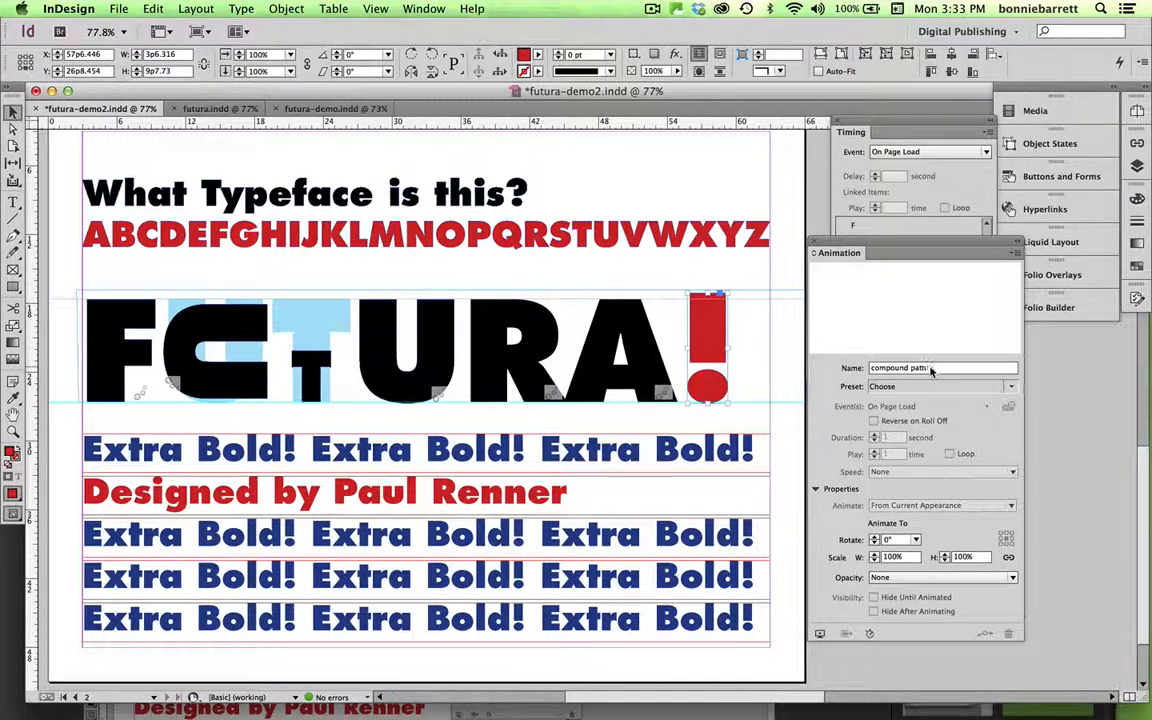
drag(932, 369, 843, 363)
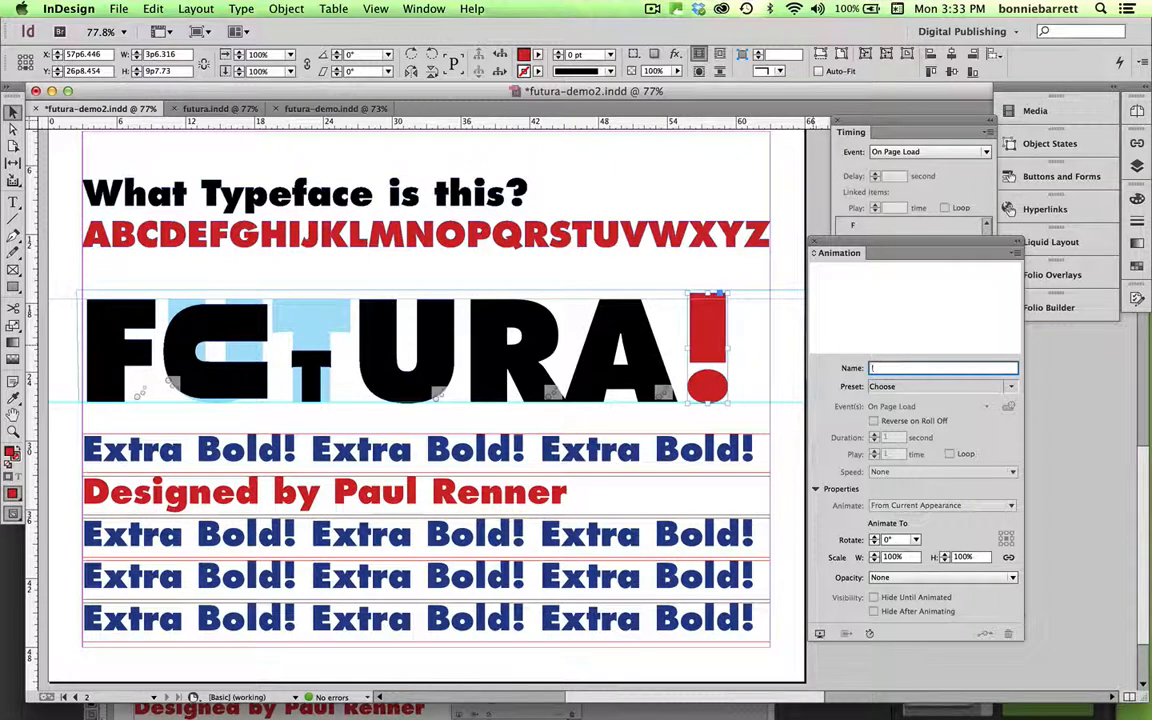
click(1010, 388)
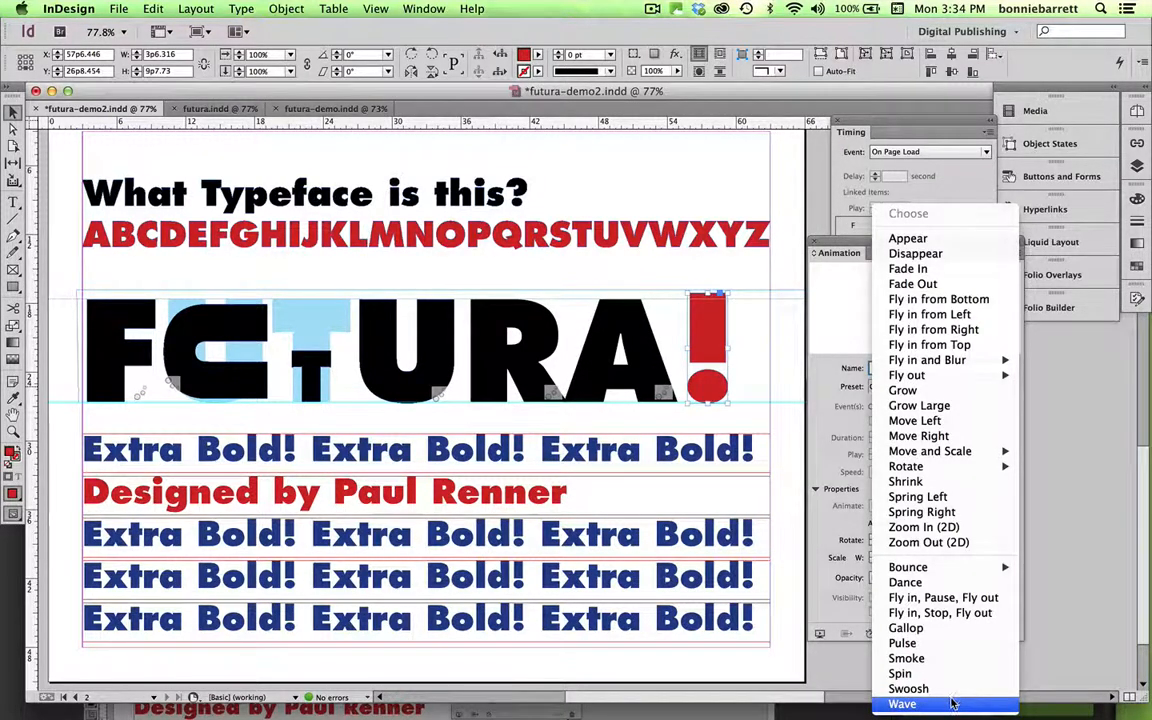
mouse_move(960, 568)
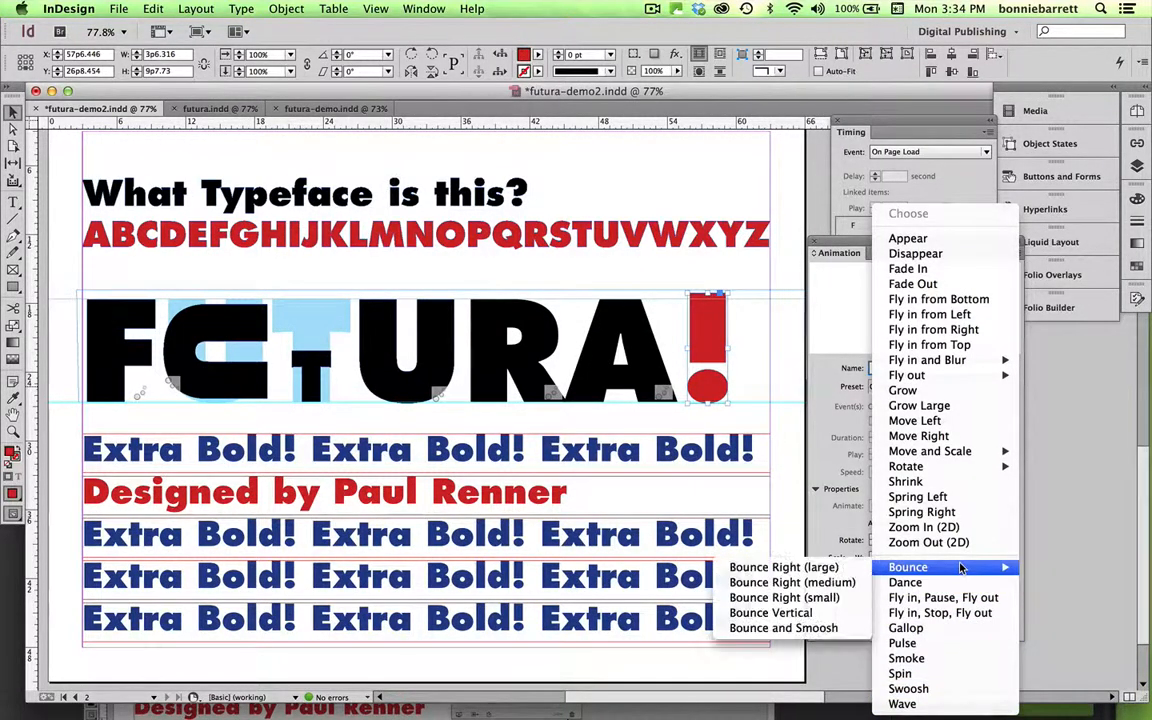
click(779, 628)
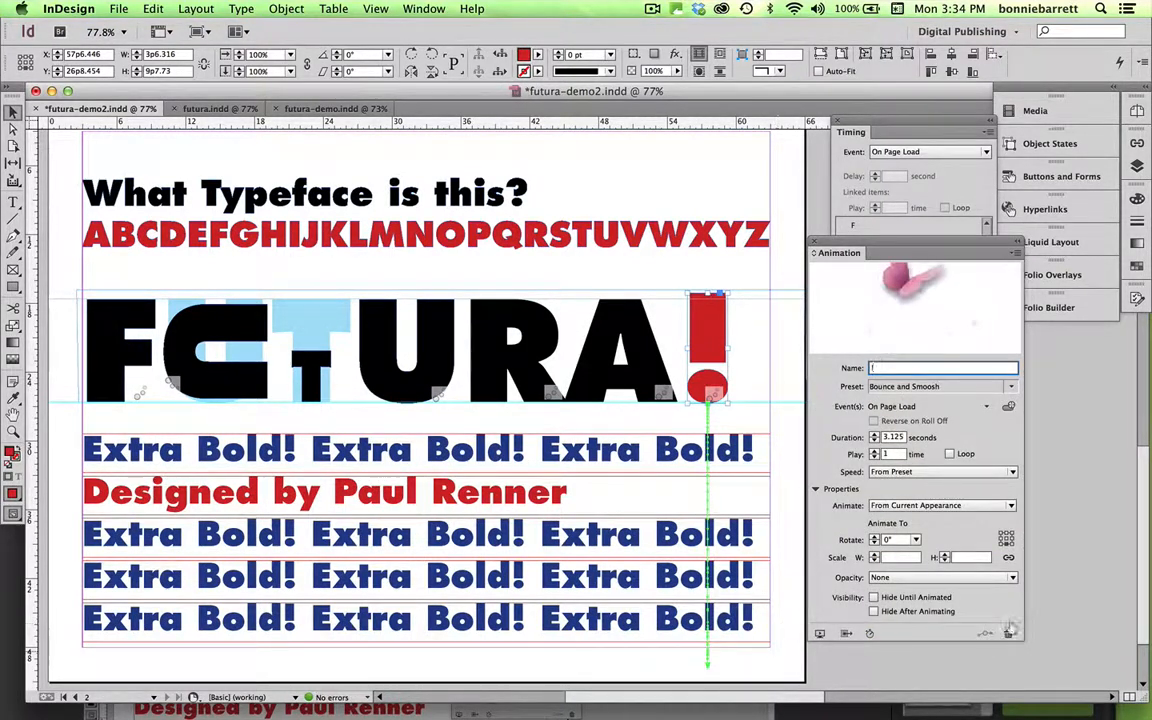
Set the exclamation mark to animate To Current Appearance with Hide Until Animated, and play it in the SWF preview
click(946, 506)
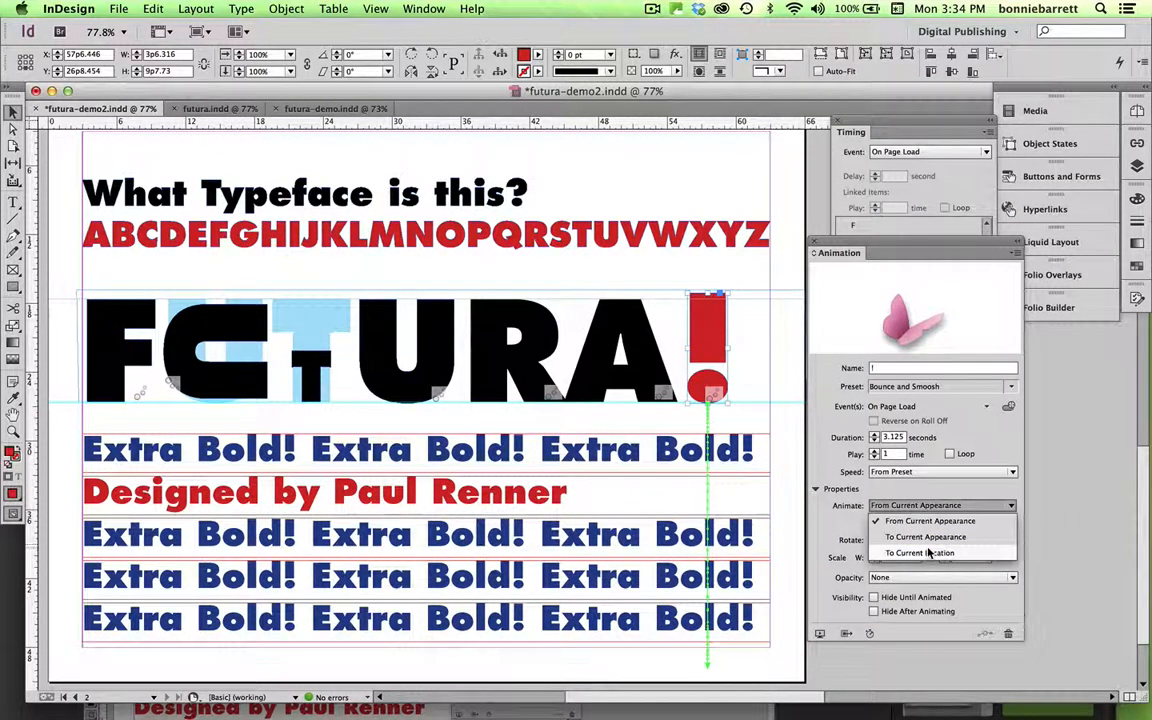
click(912, 537)
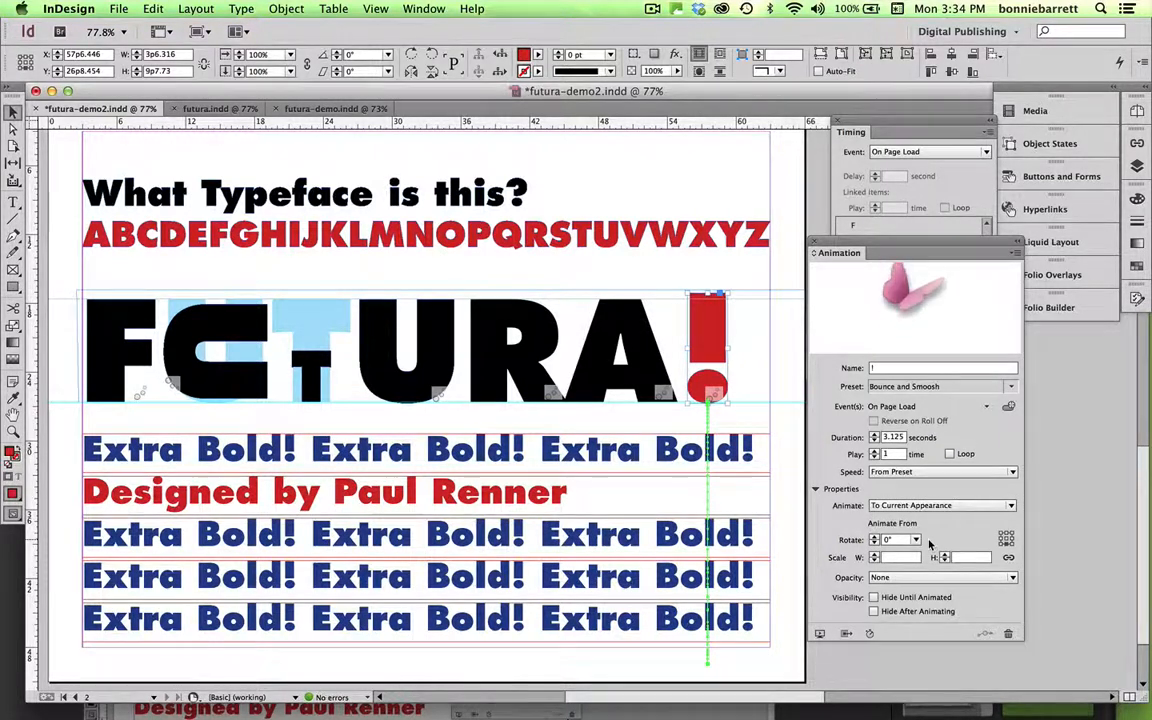
click(873, 597)
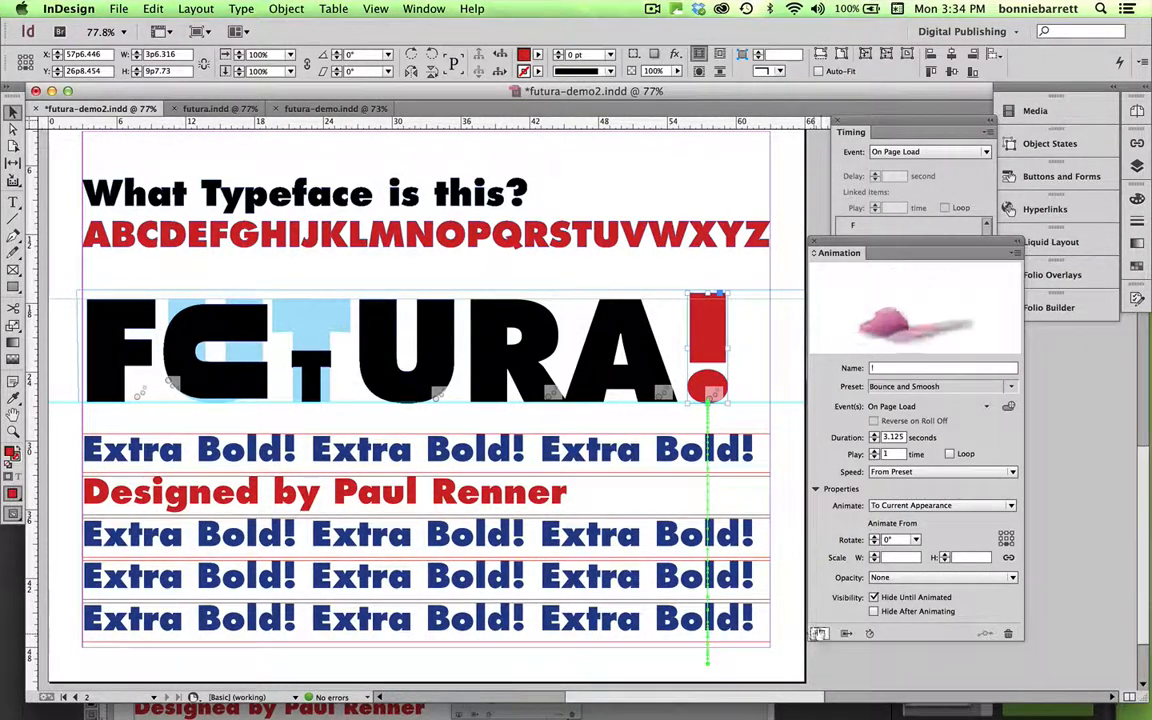
click(819, 634)
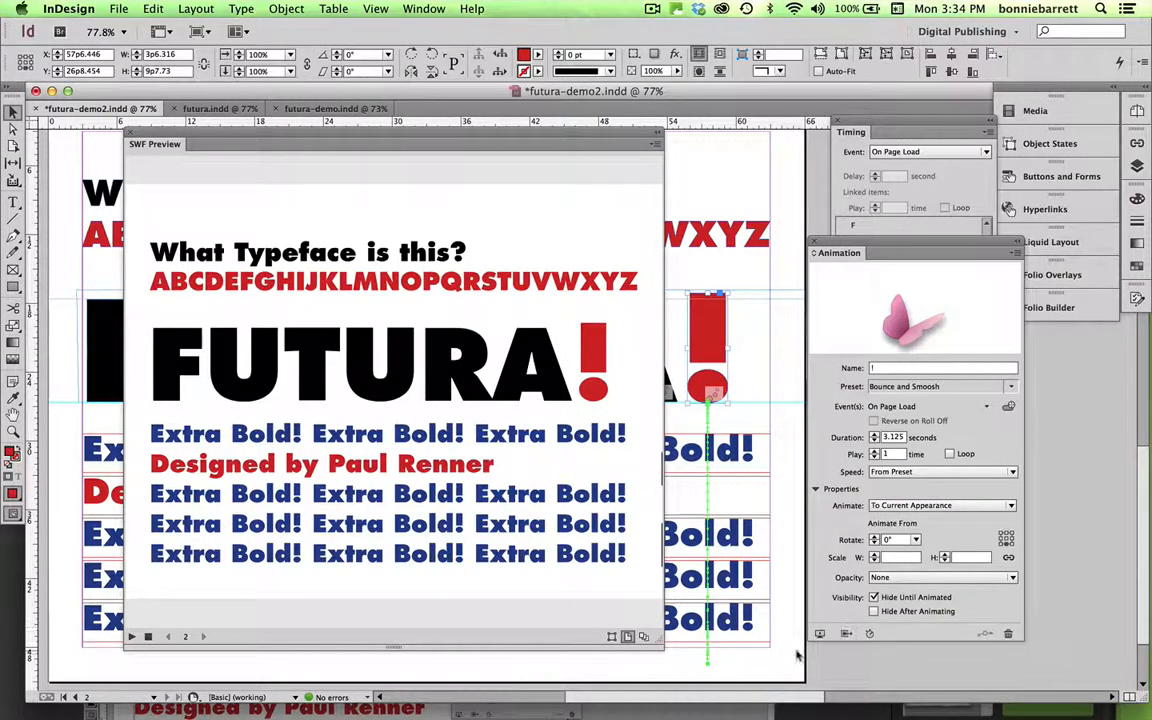
Move the SWF preview out of the way and shorten the A animation's duration to 2.5 seconds
drag(515, 133, 402, 352)
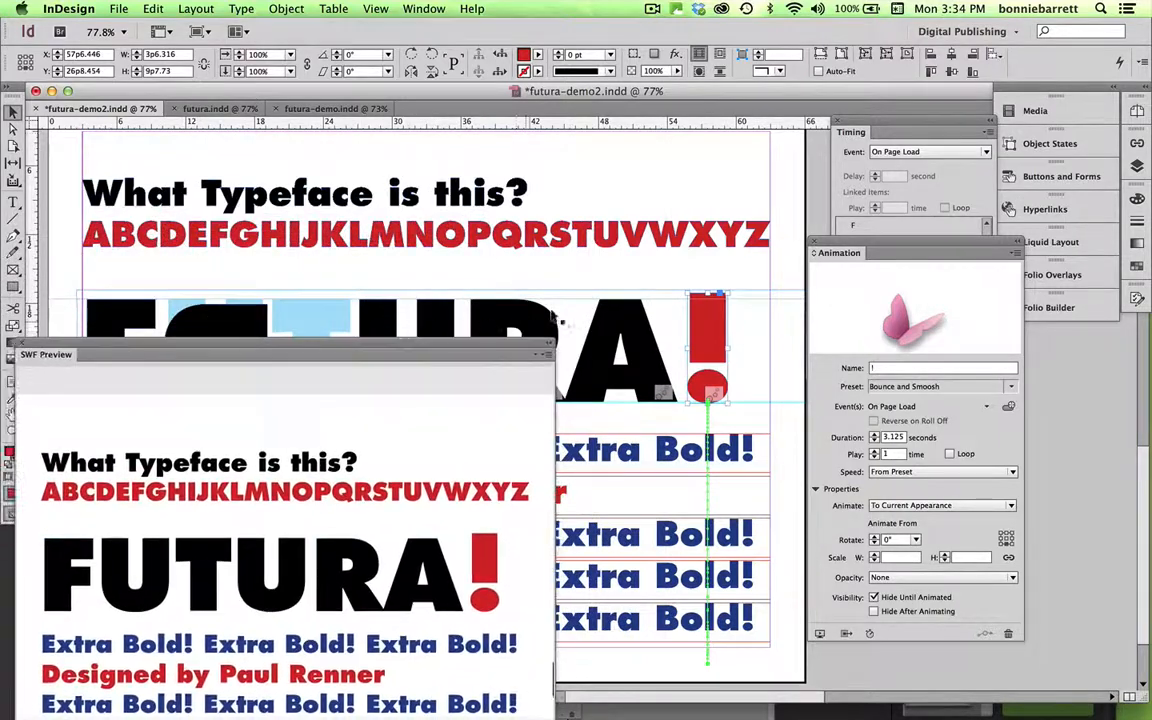
click(630, 330)
drag(490, 371, 468, 548)
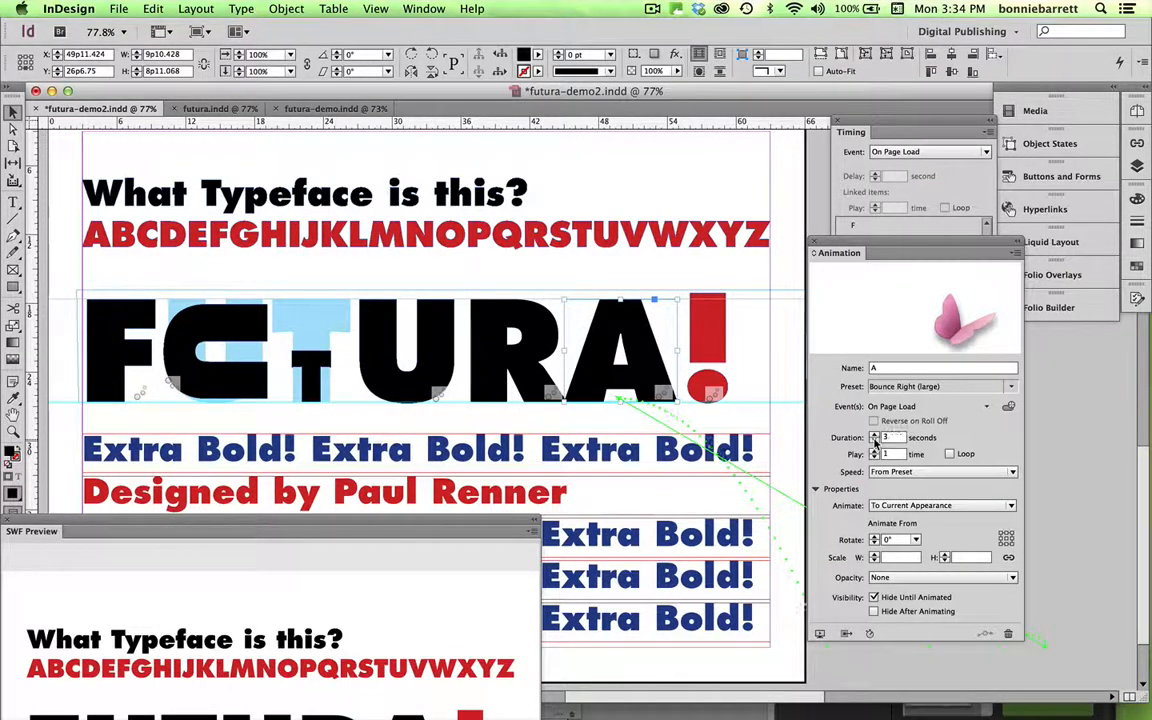
click(876, 441)
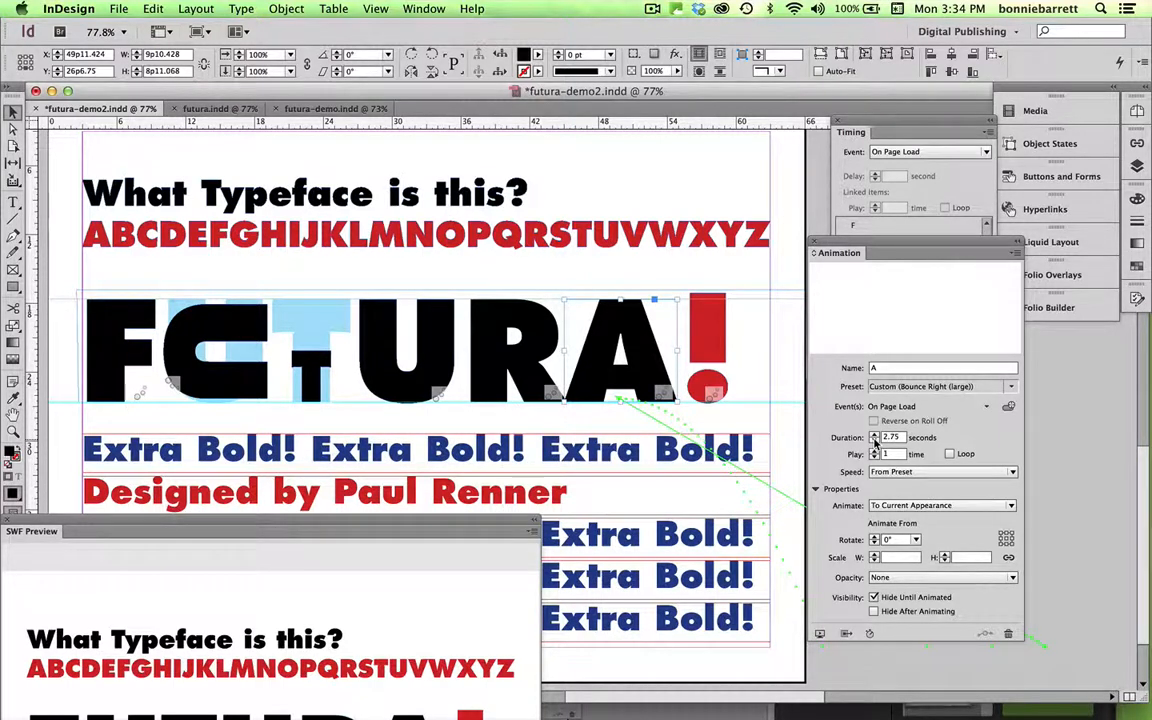
click(876, 441)
Replay the letter animations in the SWF preview, and close it with the Extra Bold text group selected
drag(423, 531, 648, 8)
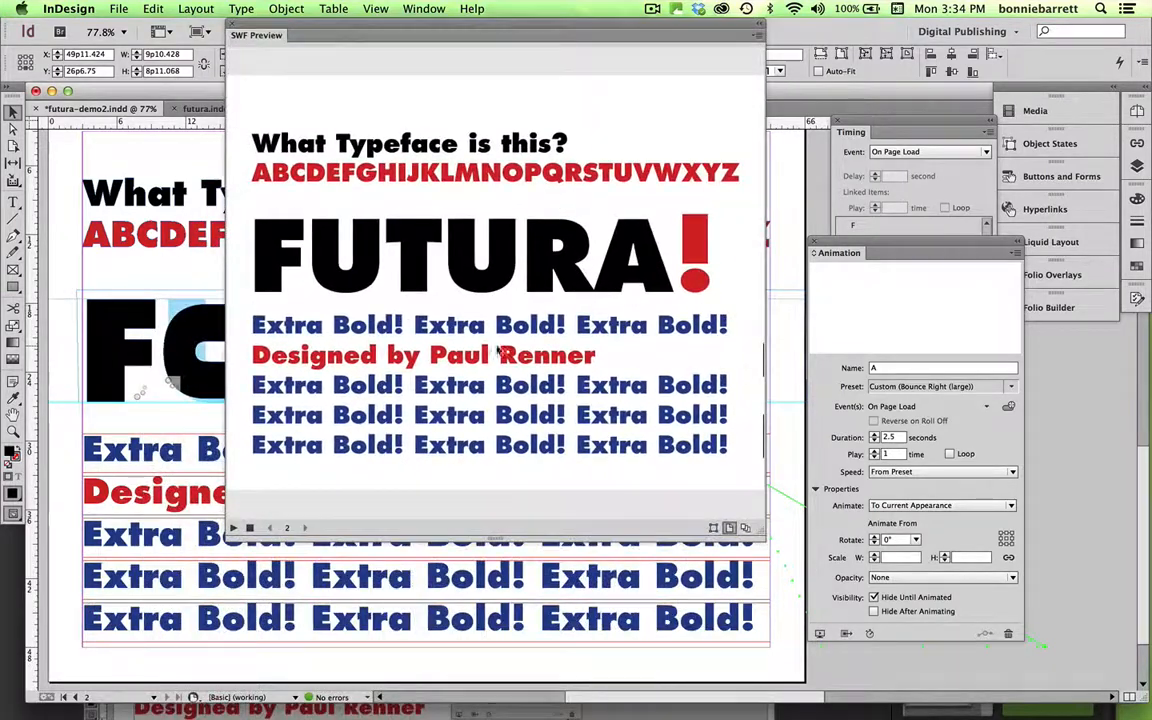
click(232, 527)
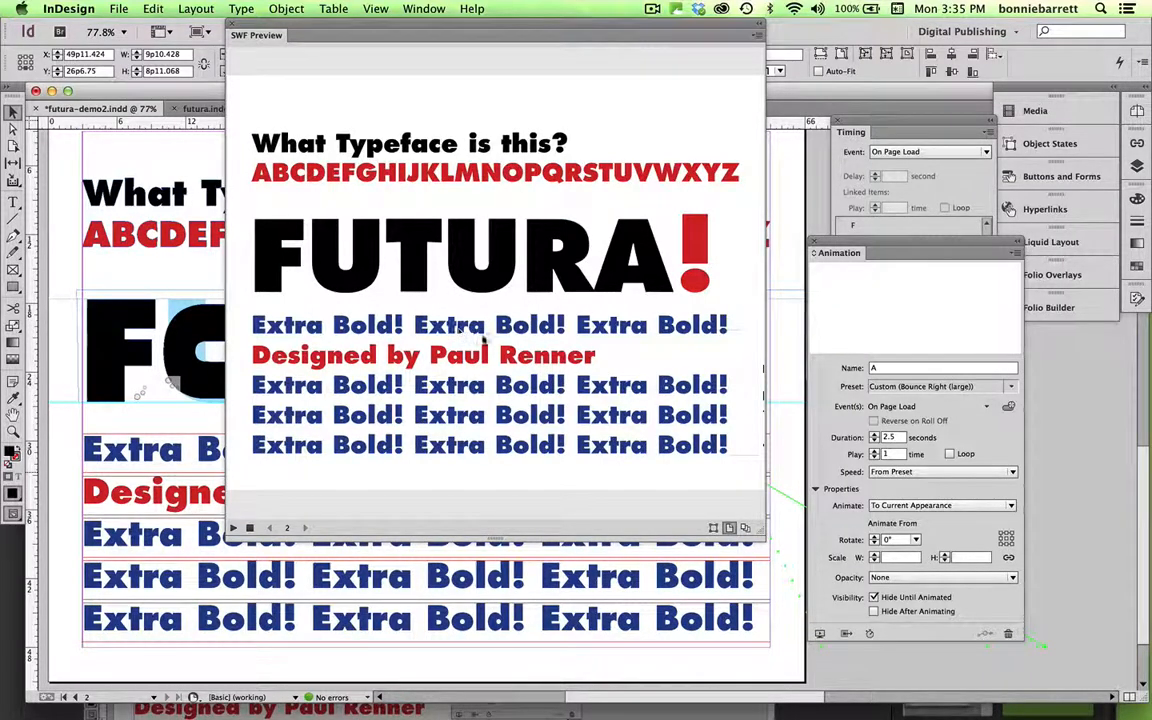
click(147, 483)
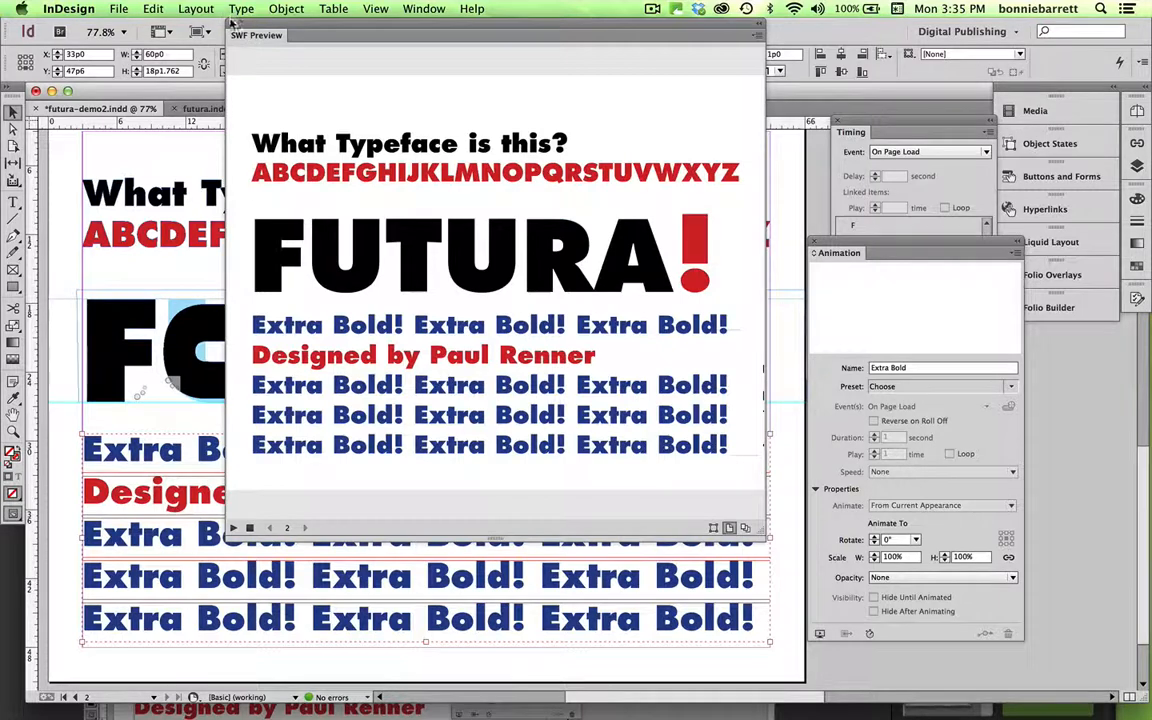
click(231, 23)
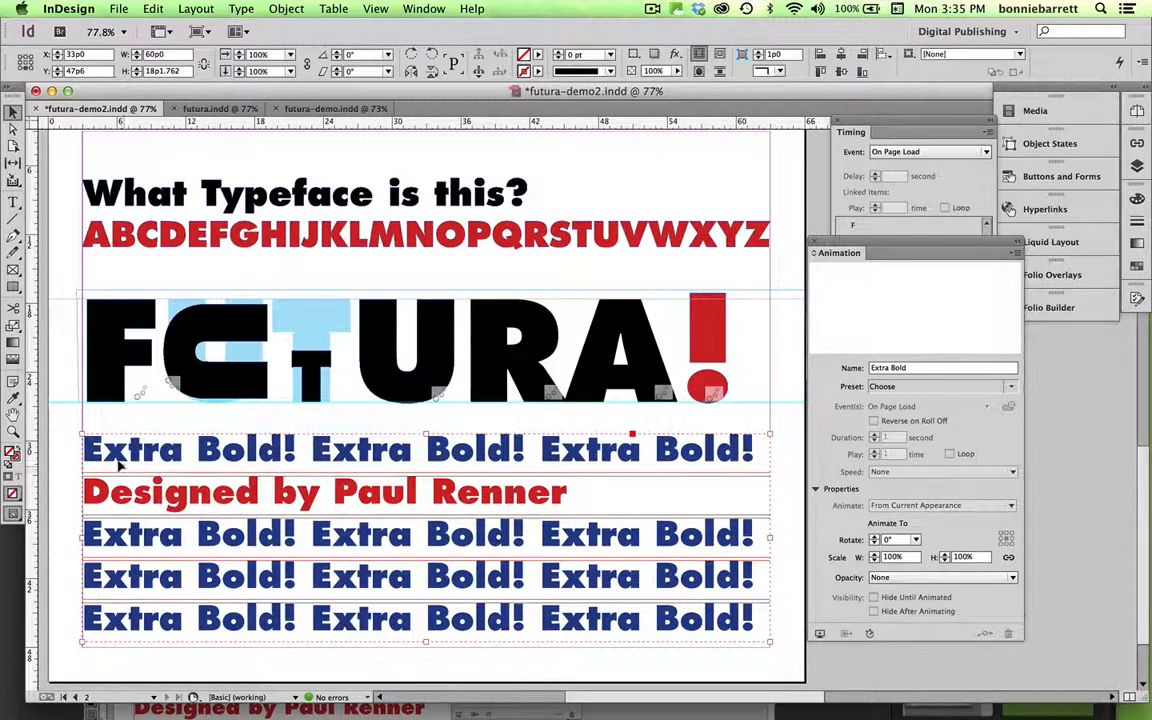
Show the document's layers to examine where the selected Extra Bold text group sits
click(1139, 170)
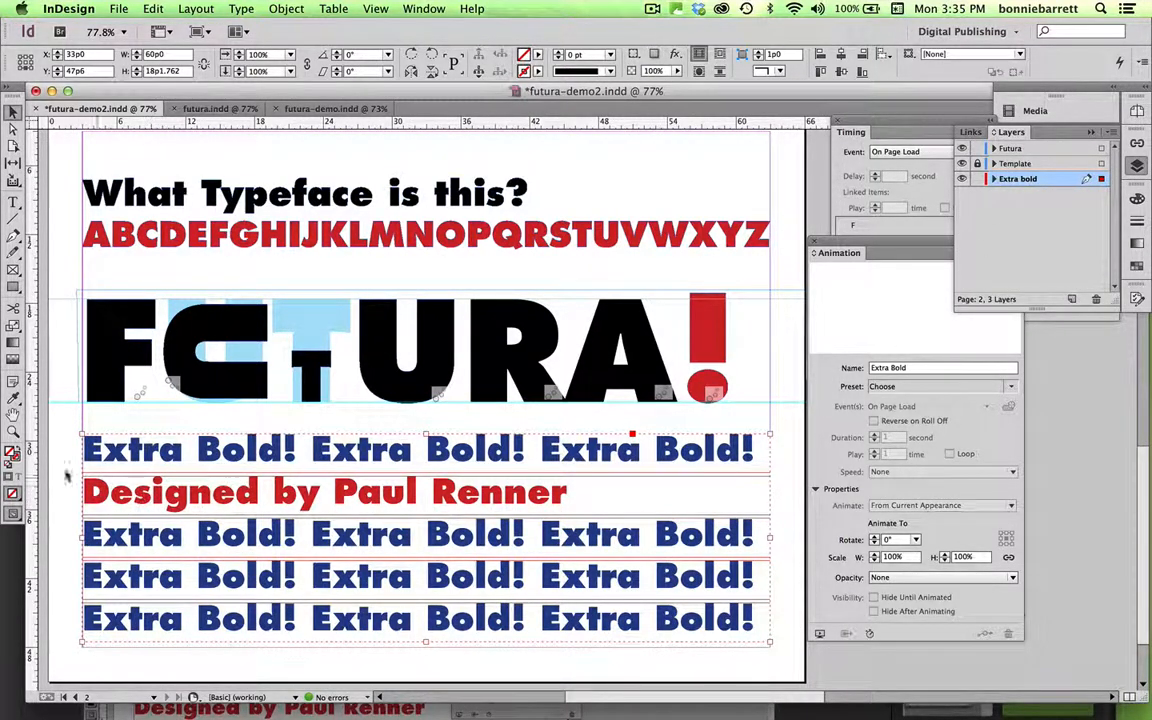
drag(57, 447, 176, 648)
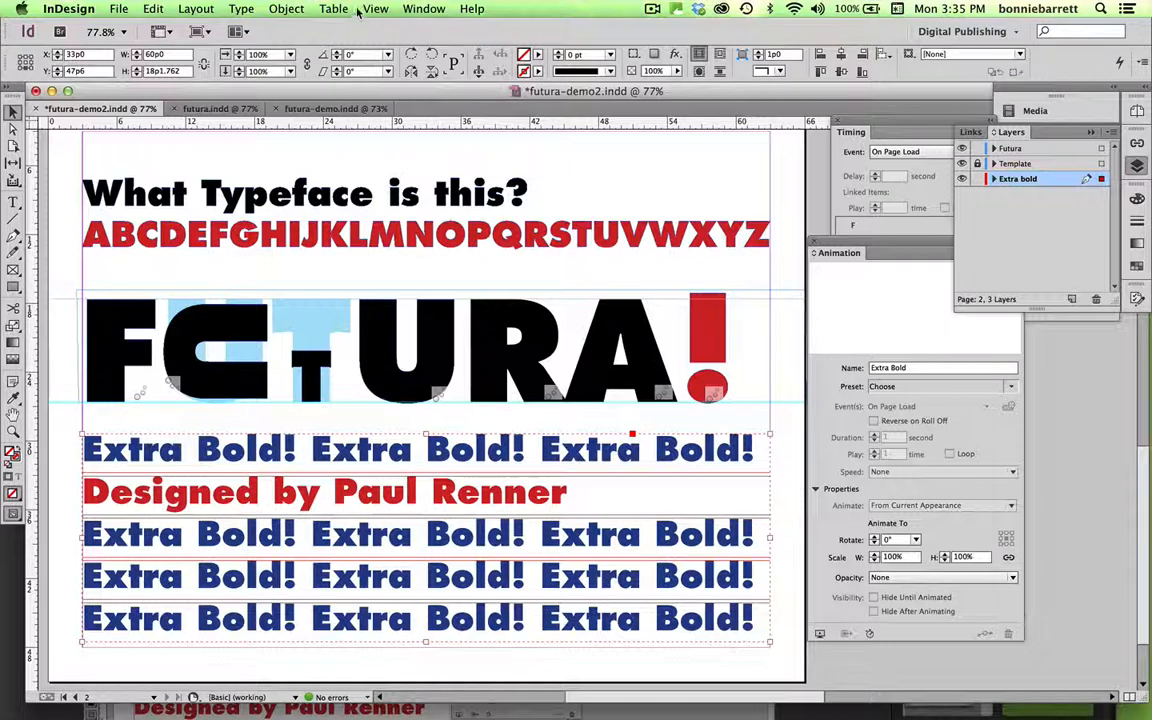
click(377, 9)
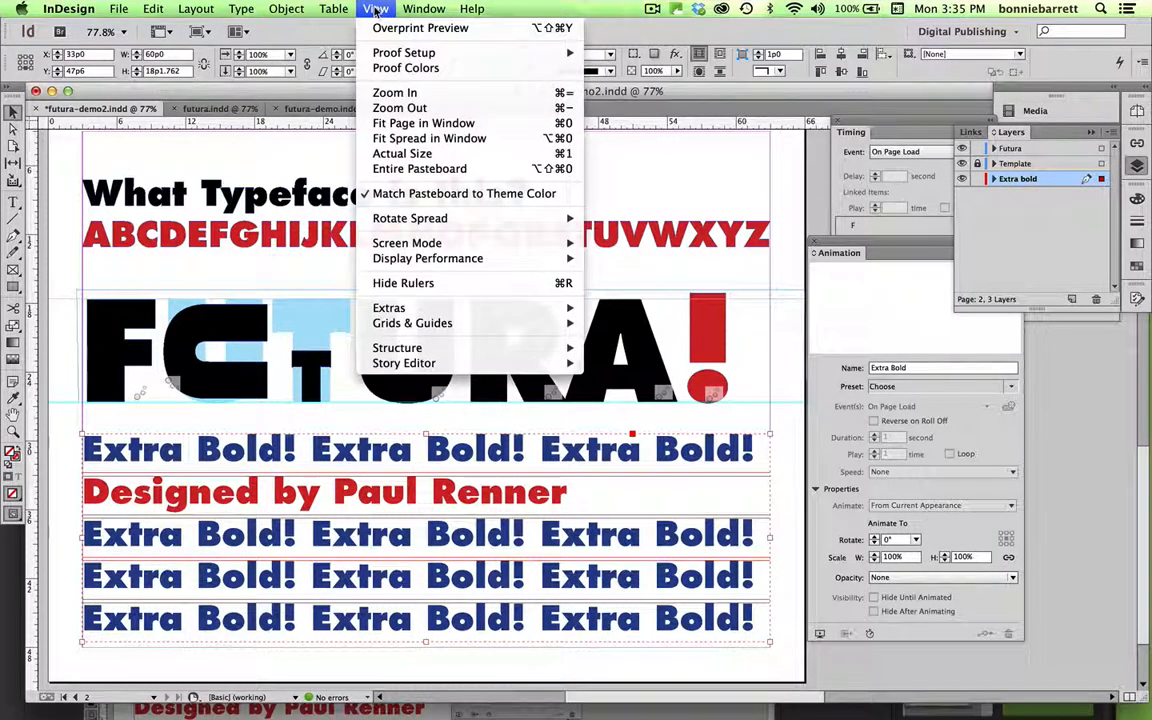
mouse_move(285, 9)
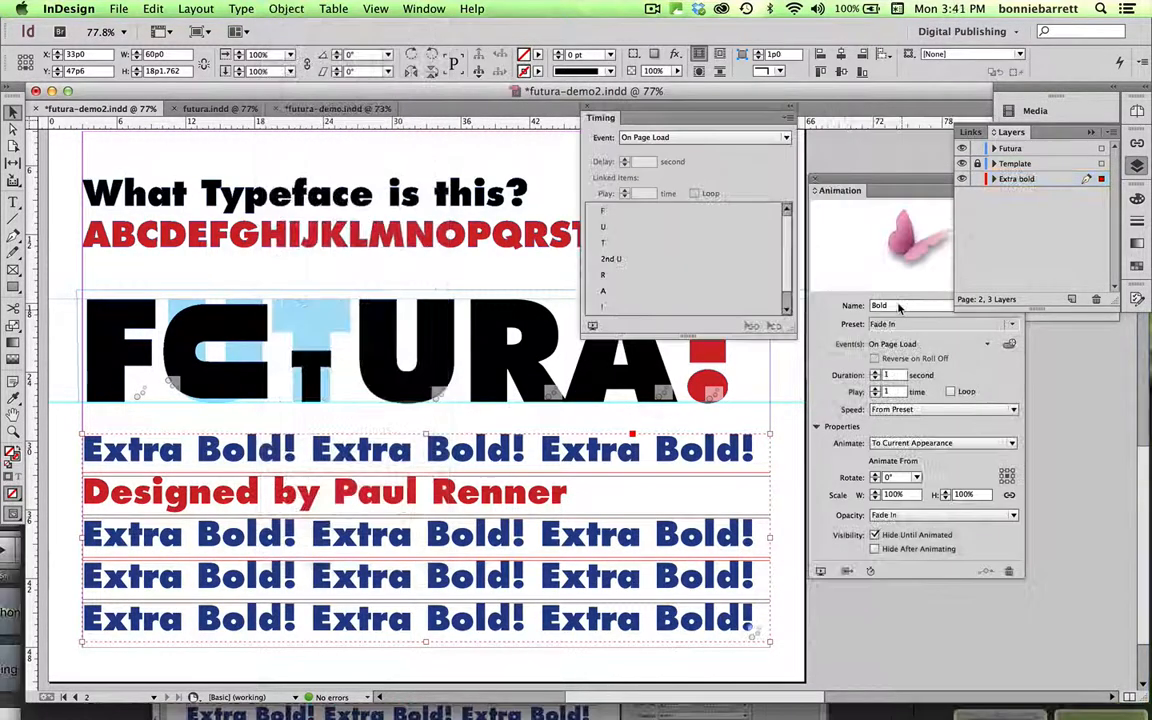
Apply the Fly in from Bottom preset with Hide Until Animated to the Bold text group and play it in the SWF preview
click(898, 305)
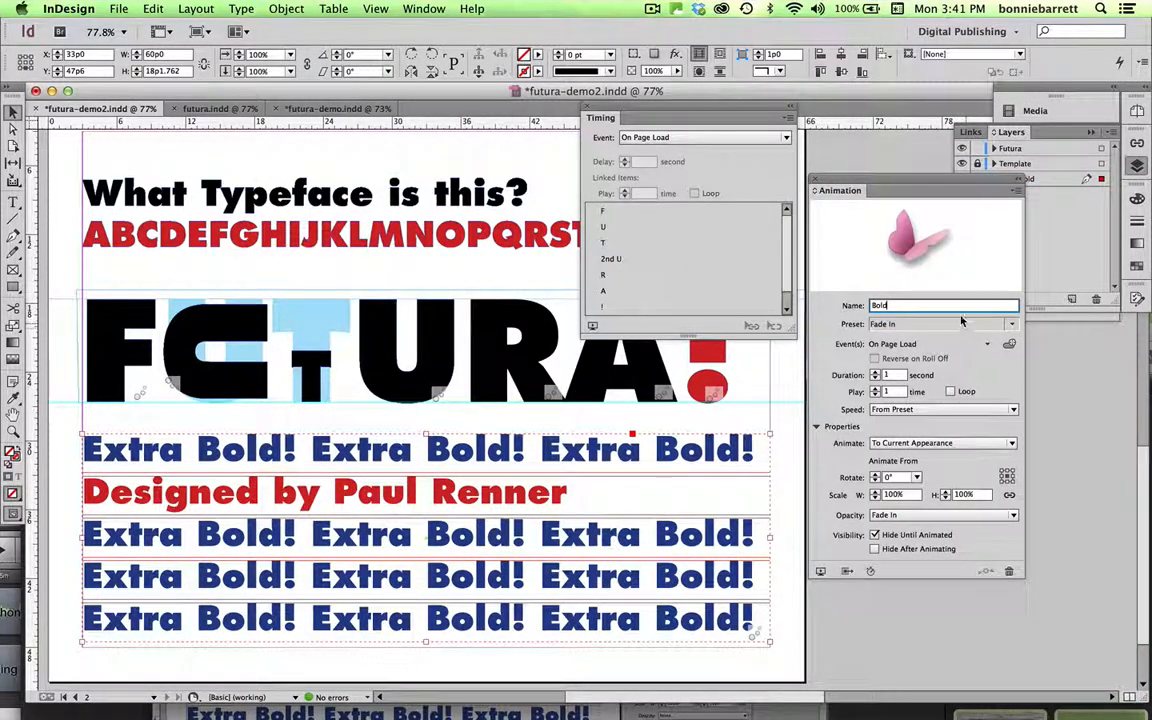
click(1010, 324)
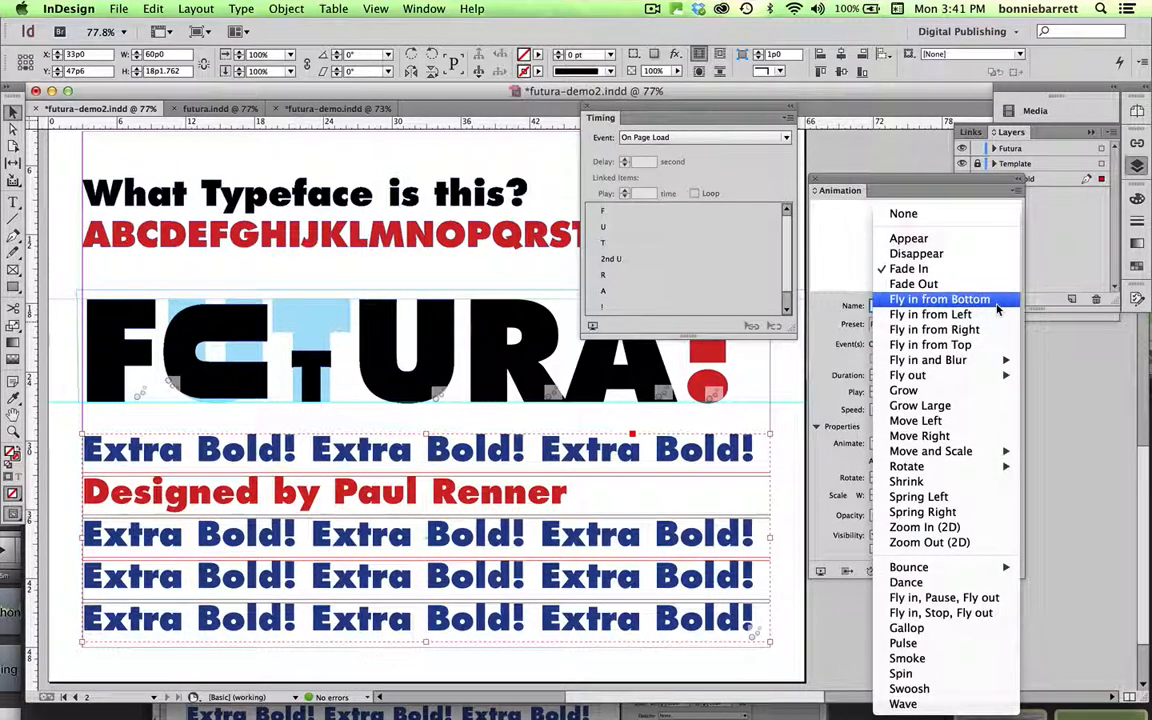
click(996, 303)
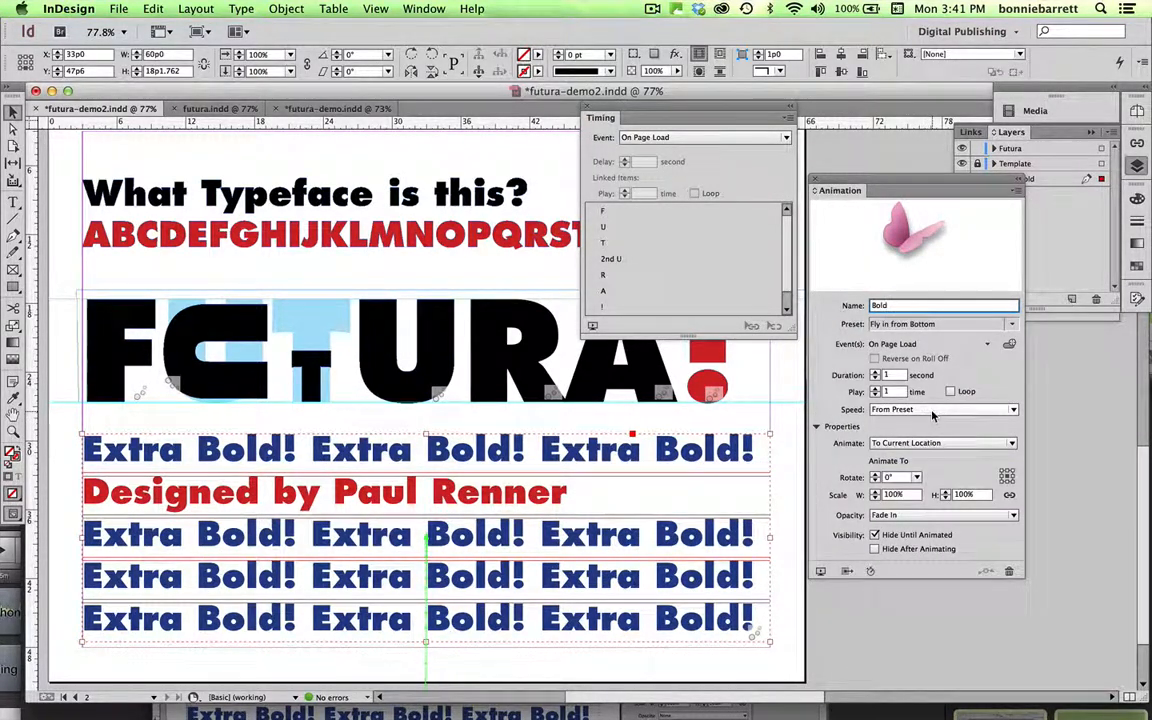
click(875, 535)
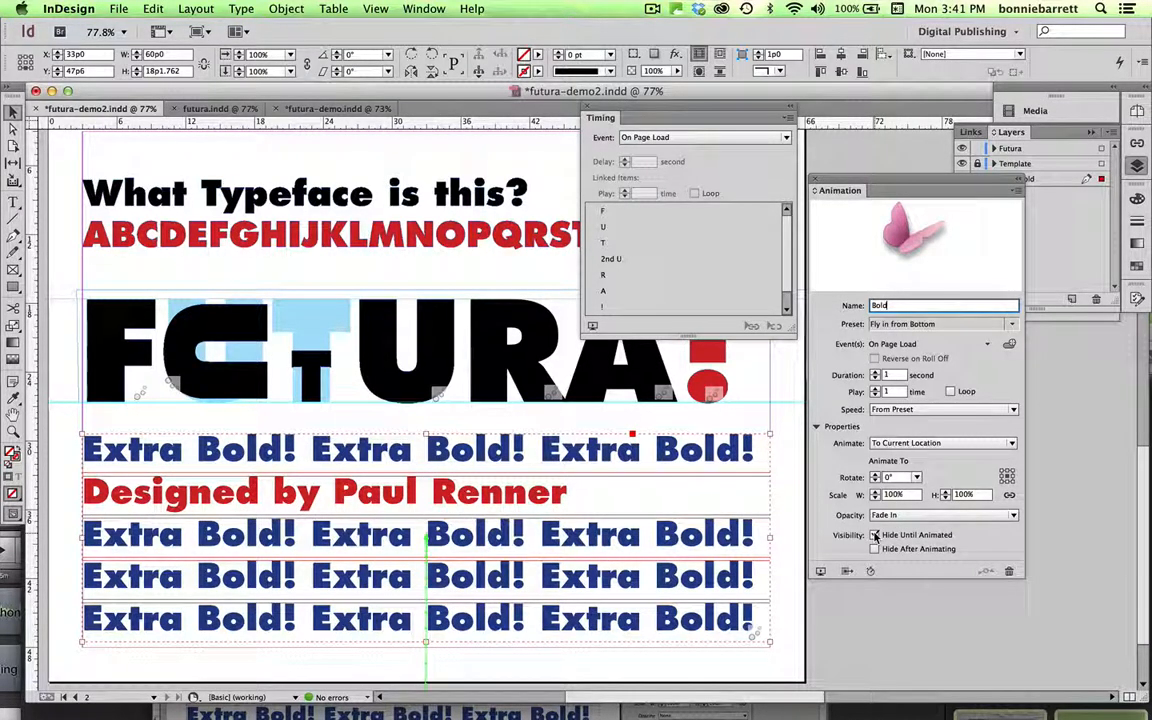
click(591, 325)
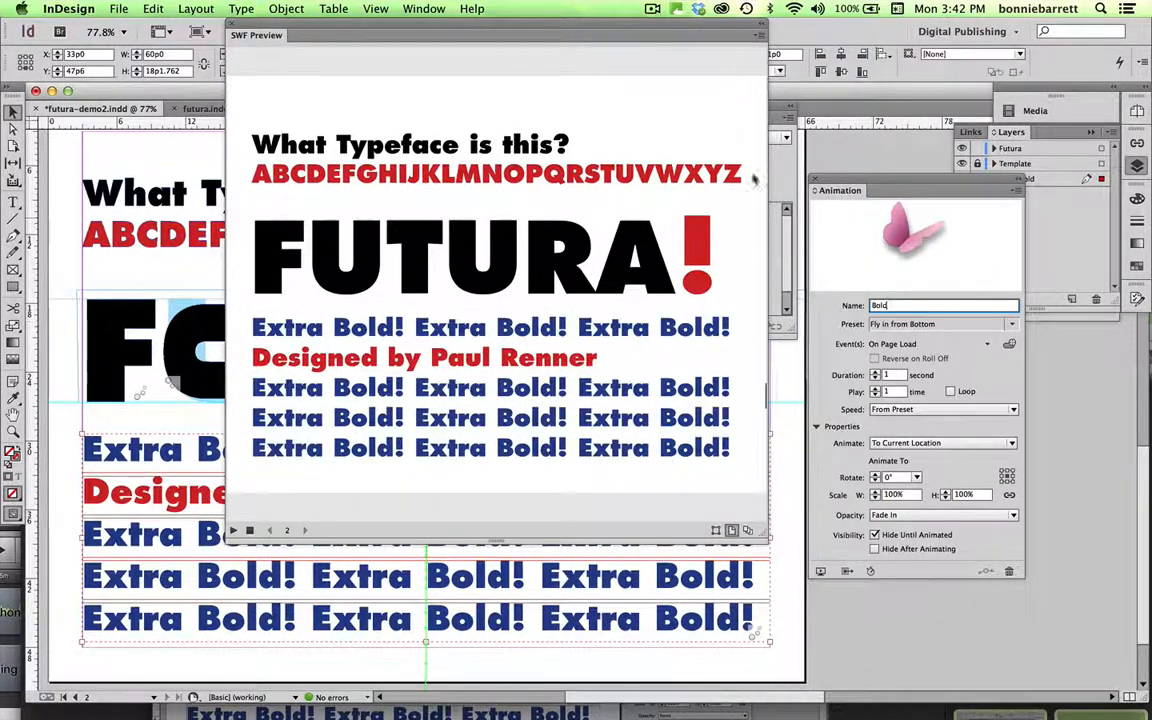
drag(694, 40, 481, 145)
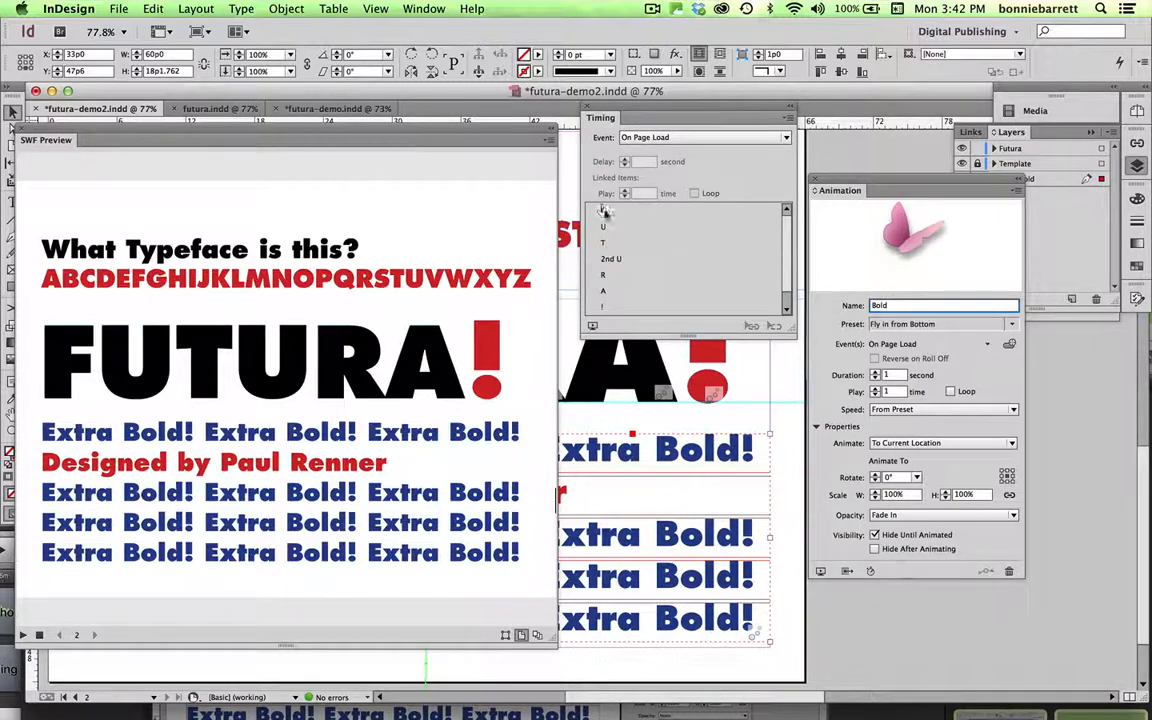
Reorder the page-load animations to U, A, T, 2nd U, !, F, R and play the new sequence in the SWF preview
mouse_move(603, 211)
mouse_down()
mouse_move(602, 284)
mouse_move(603, 220)
mouse_up()
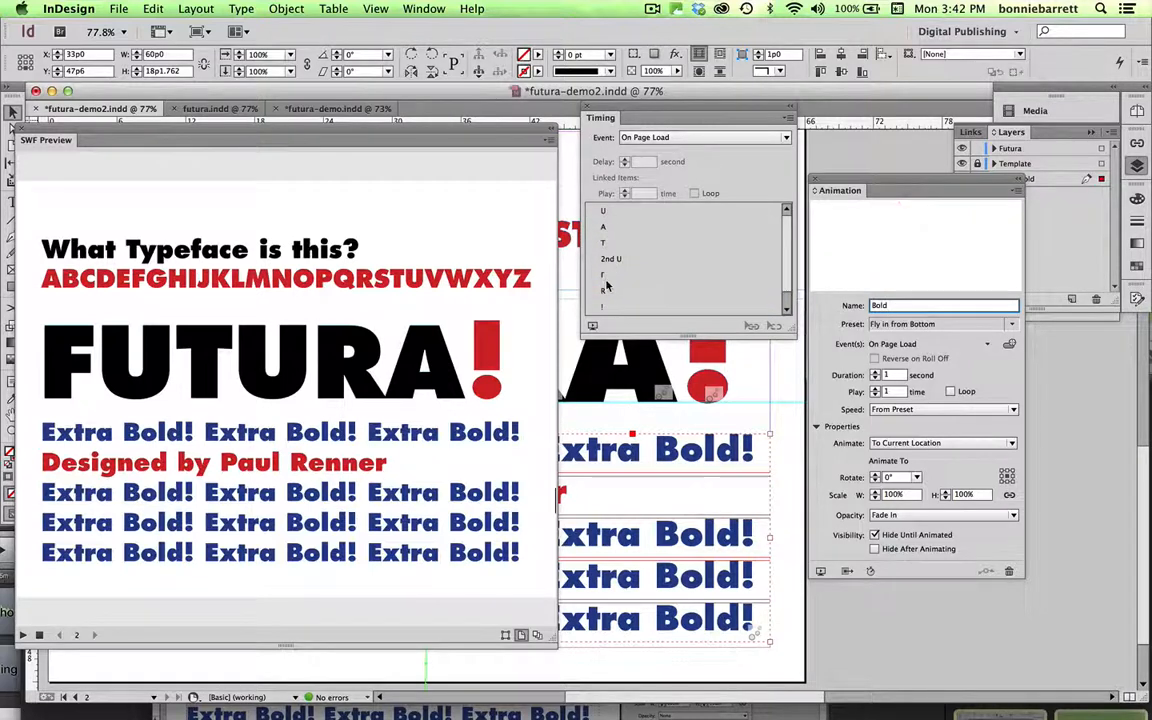
drag(601, 305, 604, 280)
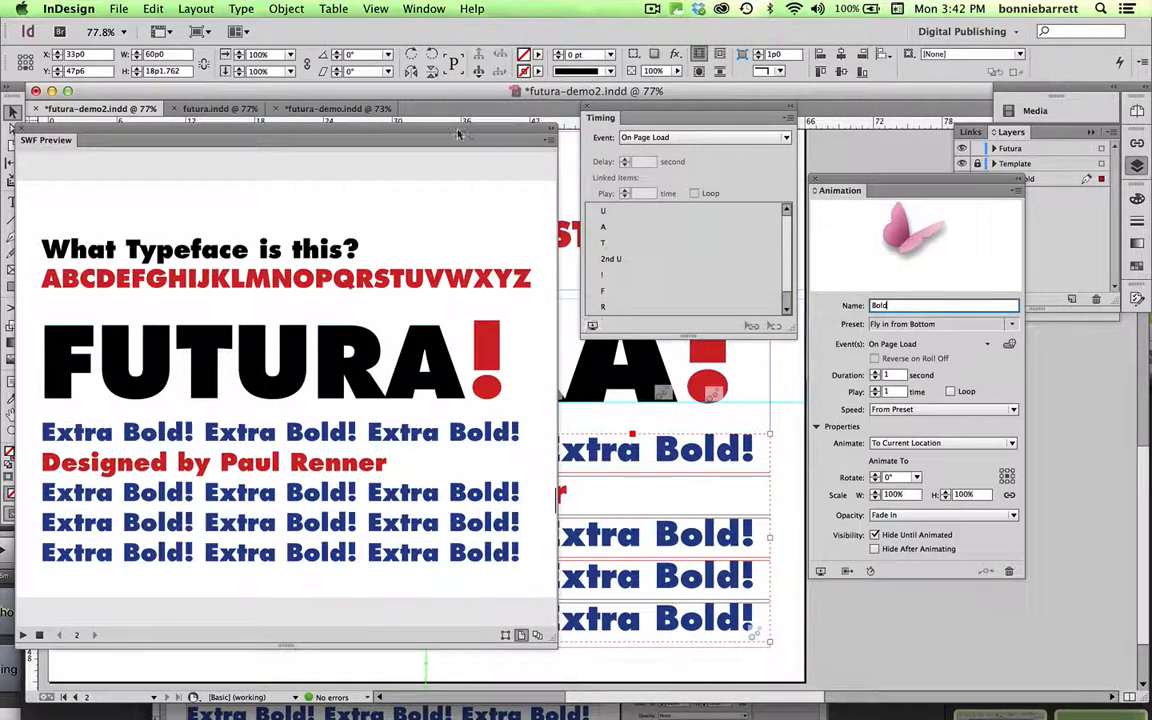
drag(420, 134, 596, 93)
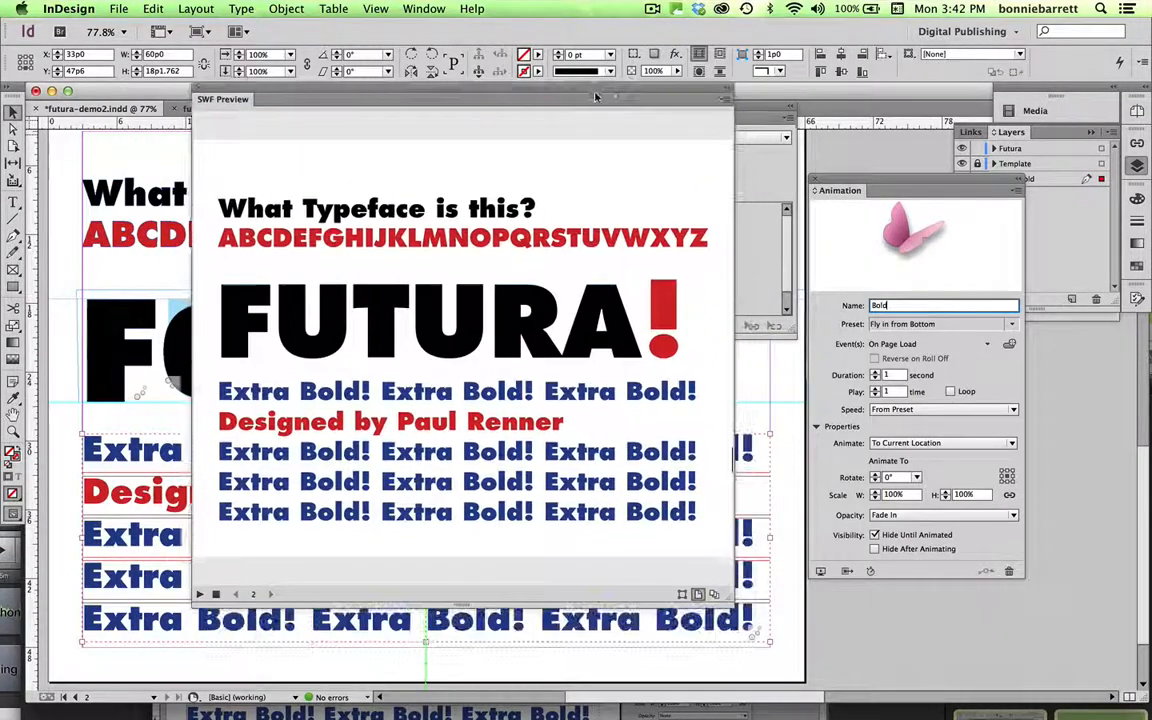
click(198, 594)
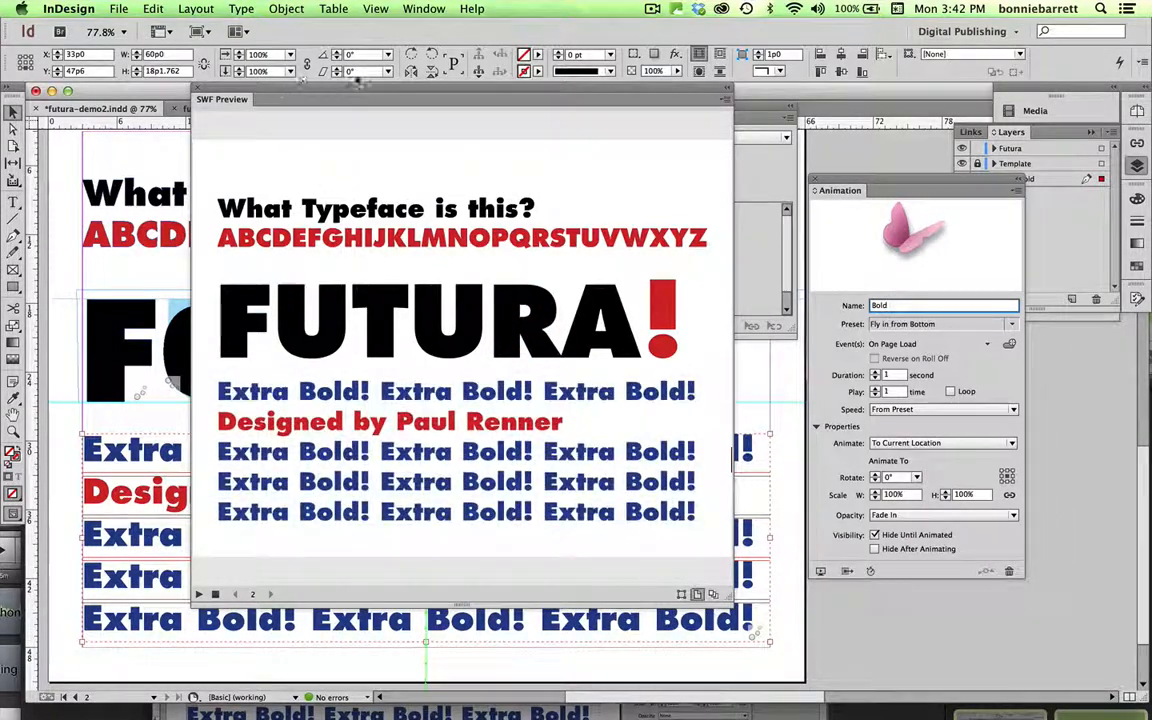
Hide the Template layer and replay the page animations in the SWF preview
drag(386, 92, 255, 139)
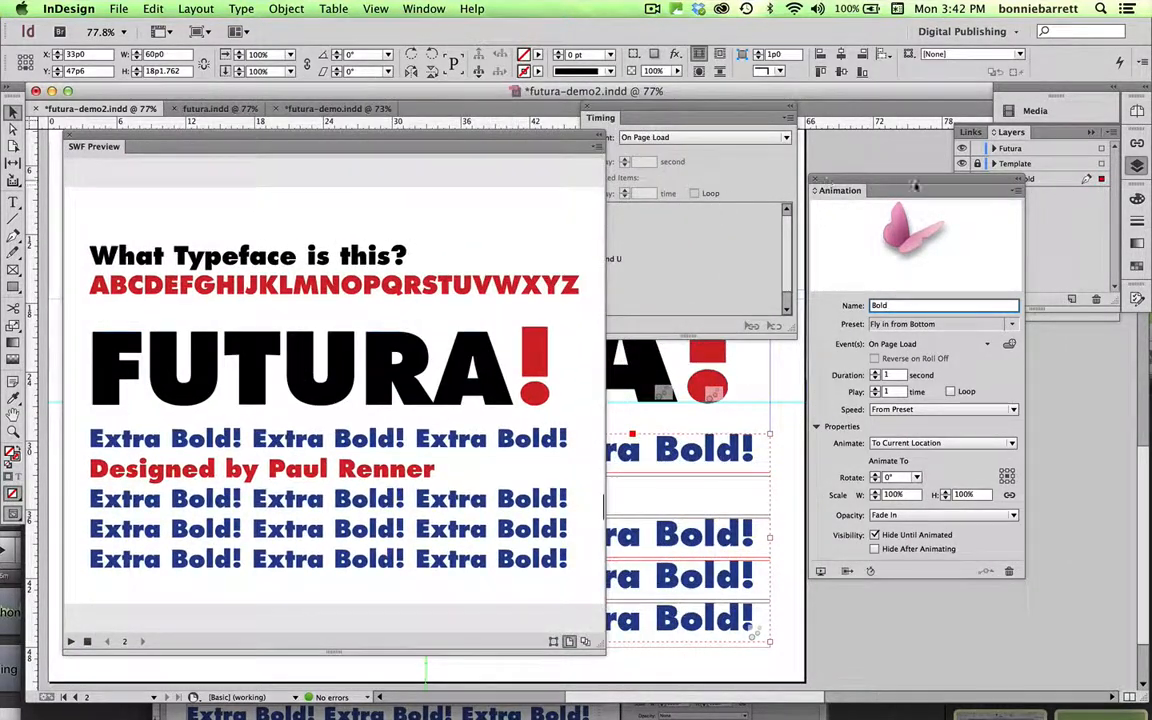
click(960, 160)
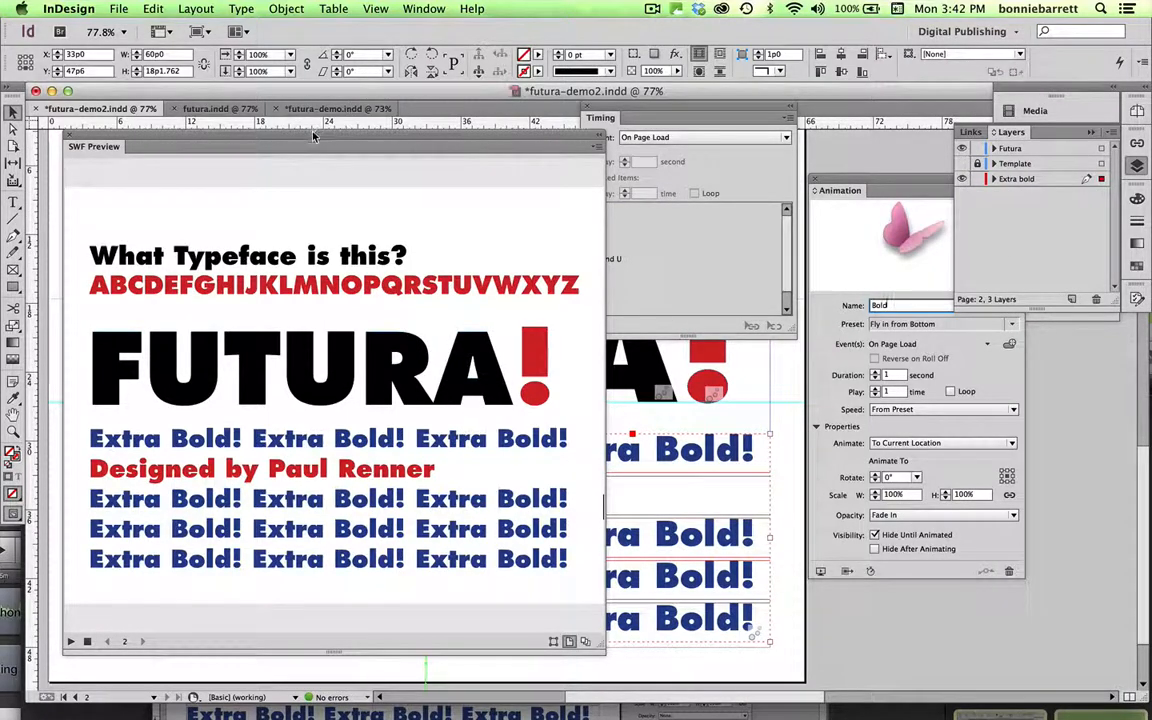
drag(281, 140, 372, 85)
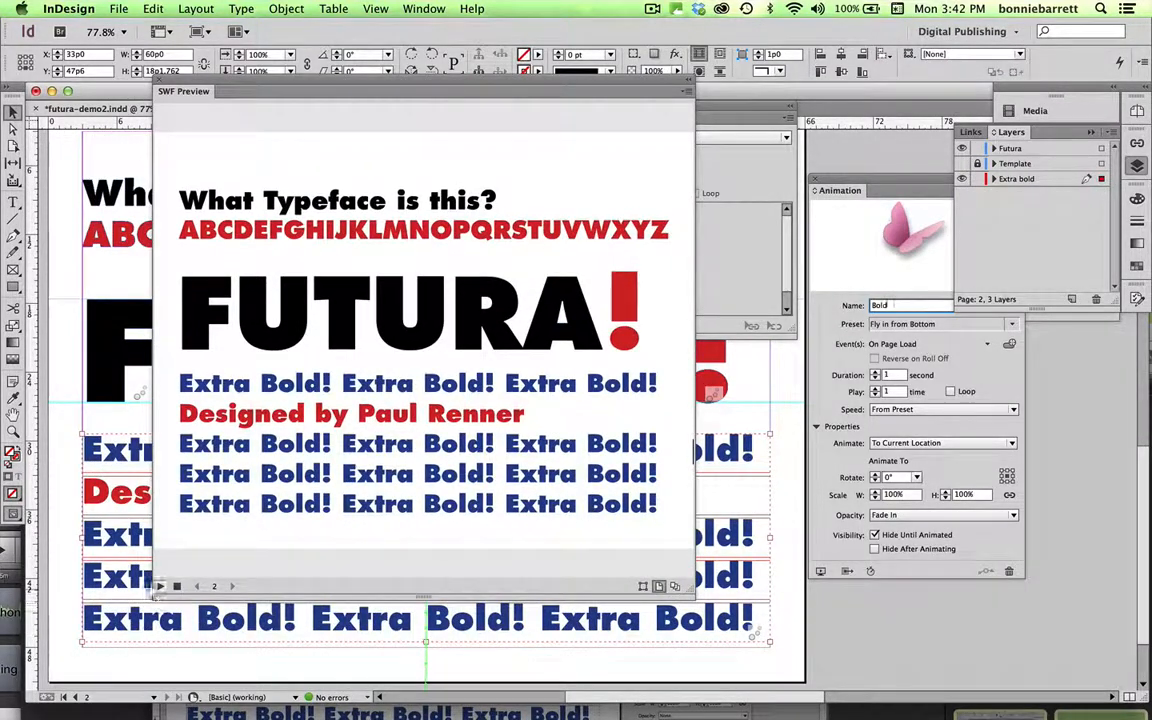
click(159, 585)
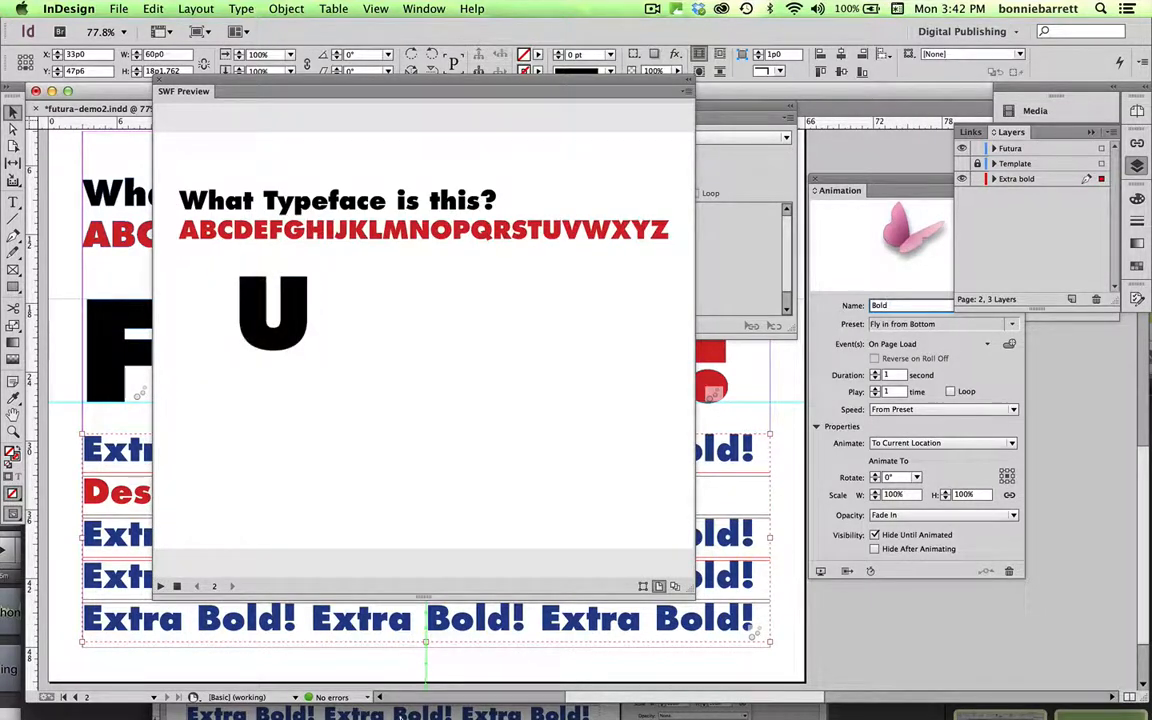